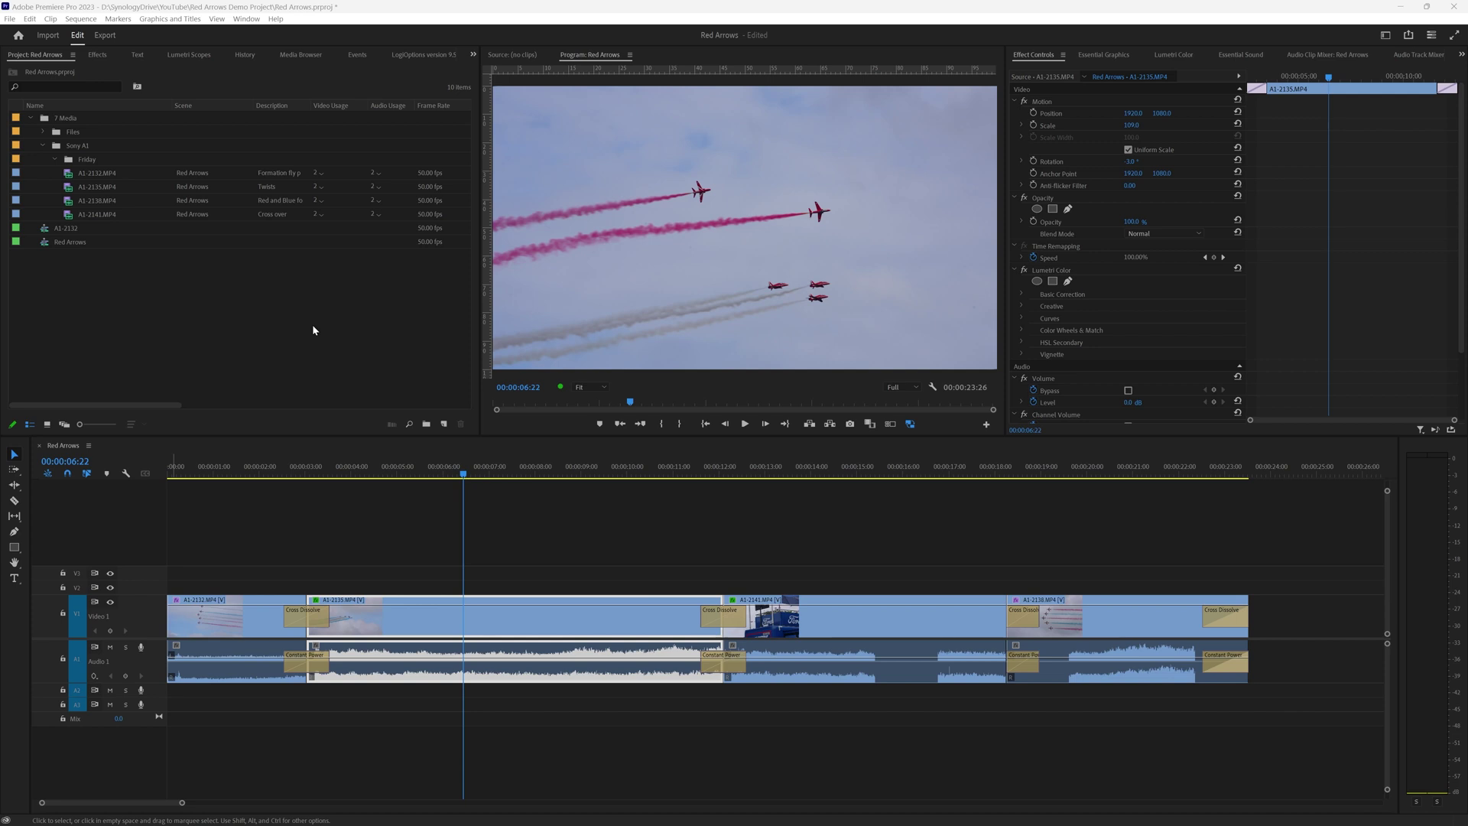
Step: Look through the Favourite Effects and Video Transitions folders and the Lumetri Scopes, and return to the project's media list
click(196, 317)
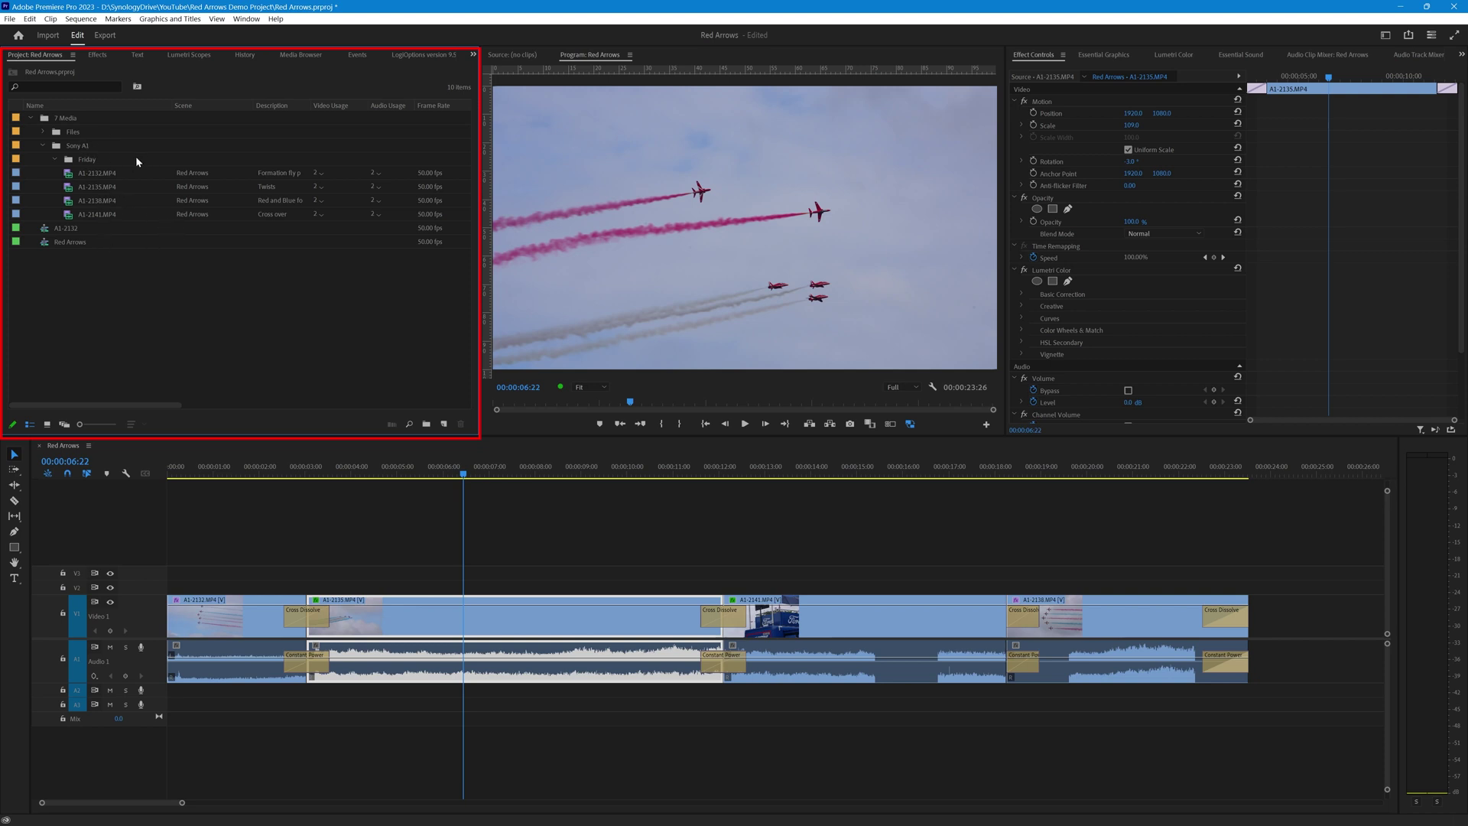
click(105, 55)
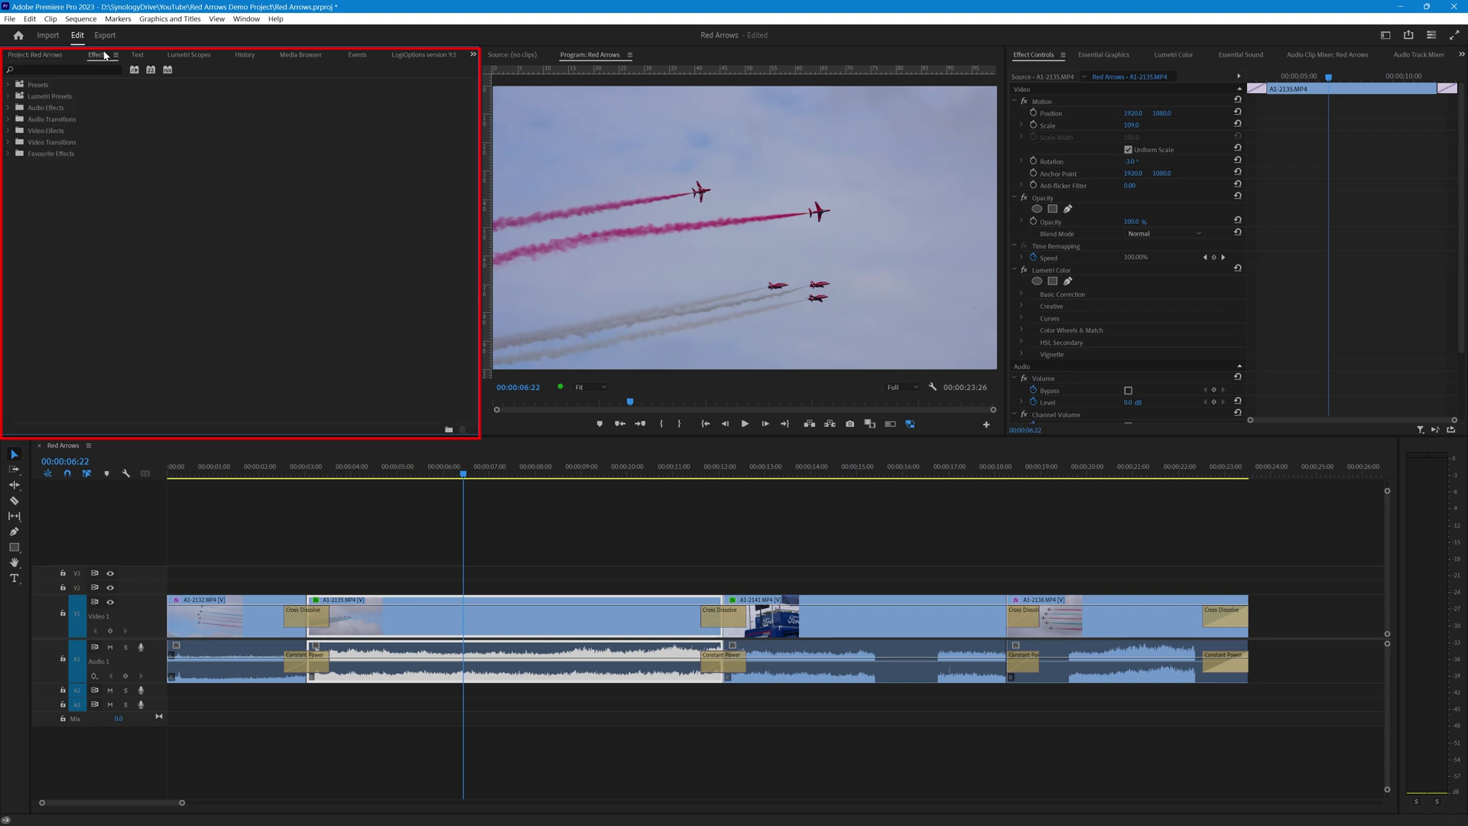
click(9, 153)
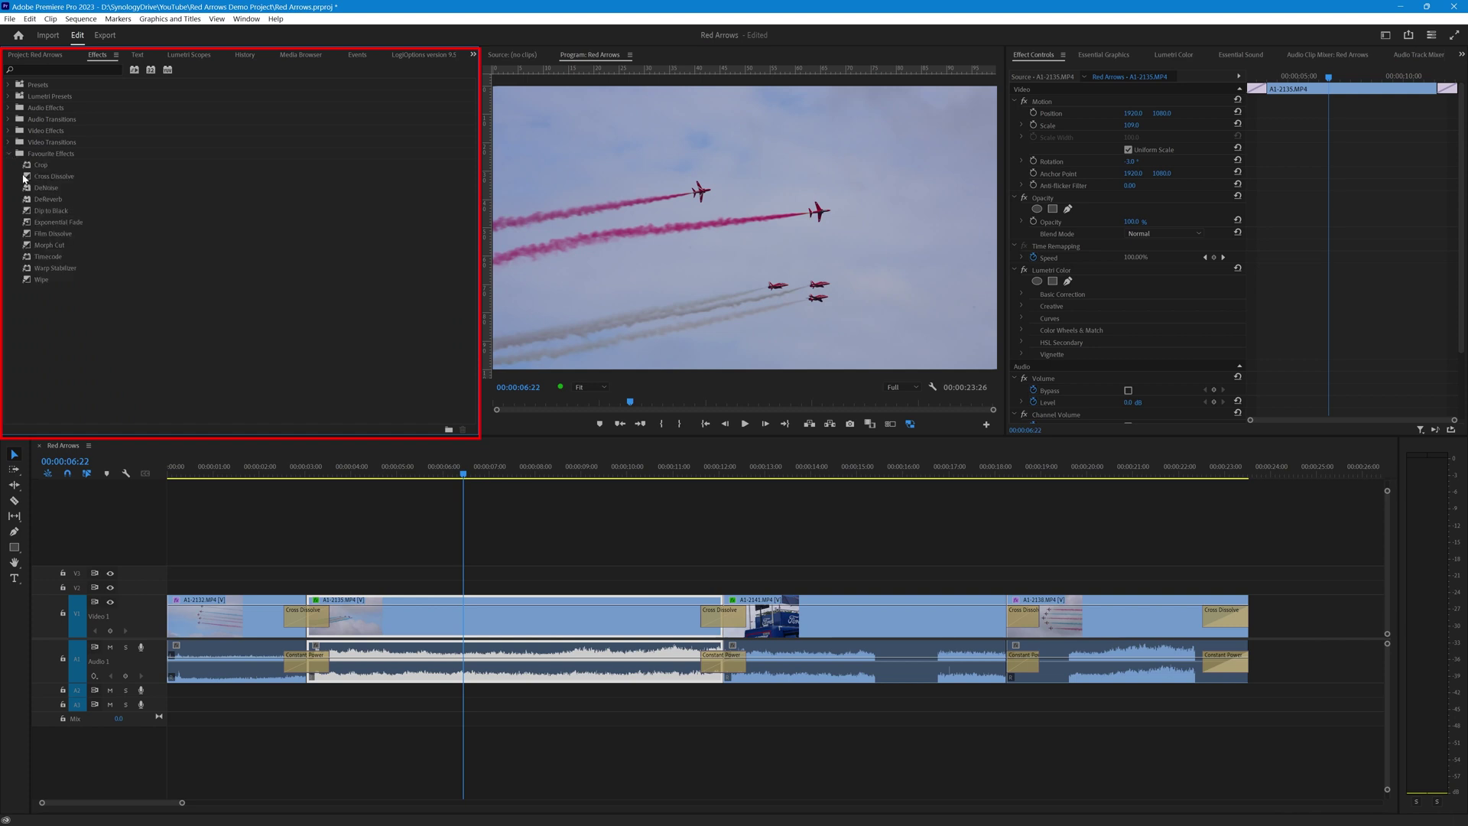
click(9, 144)
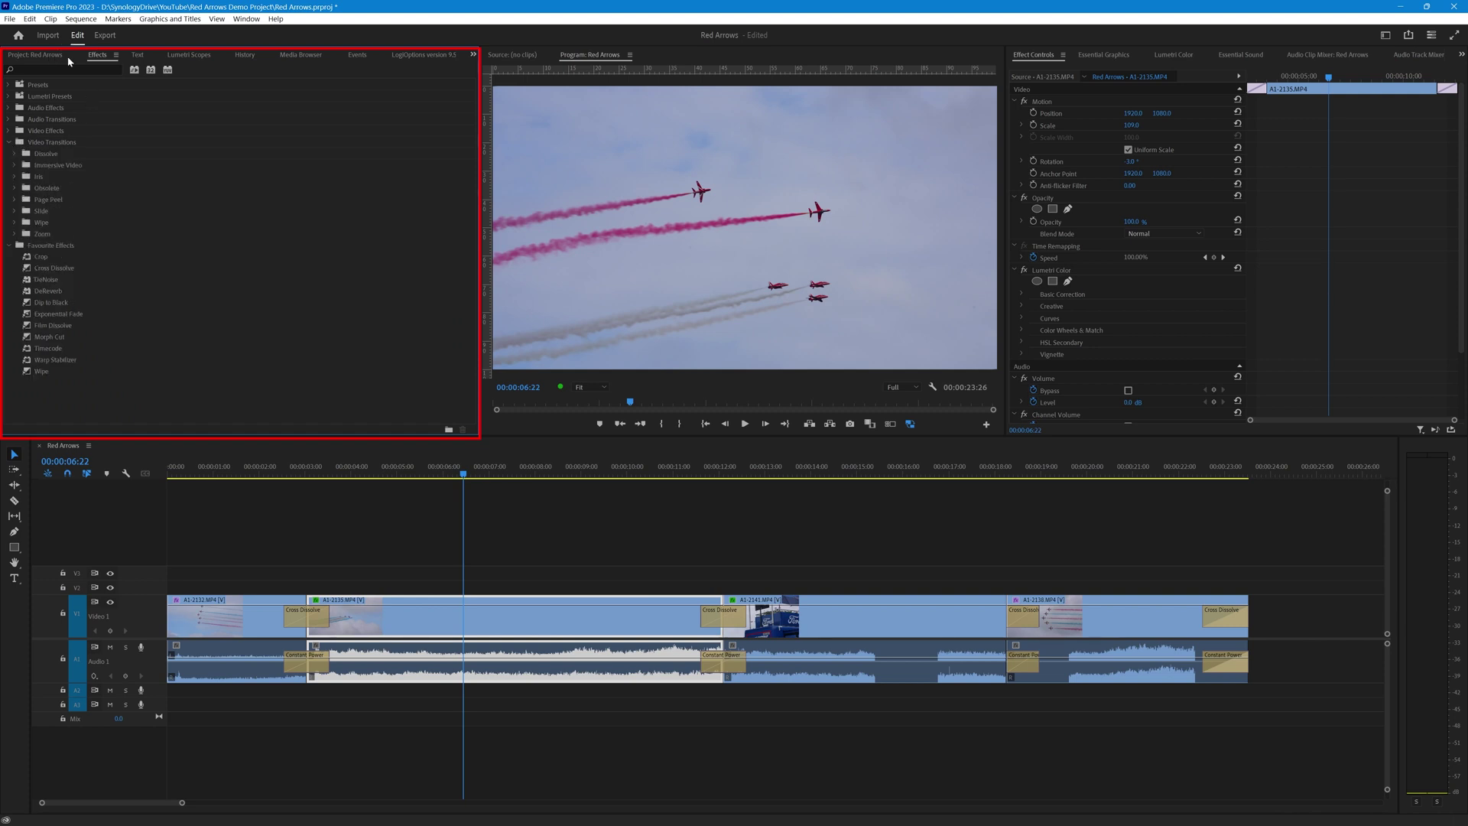
click(175, 55)
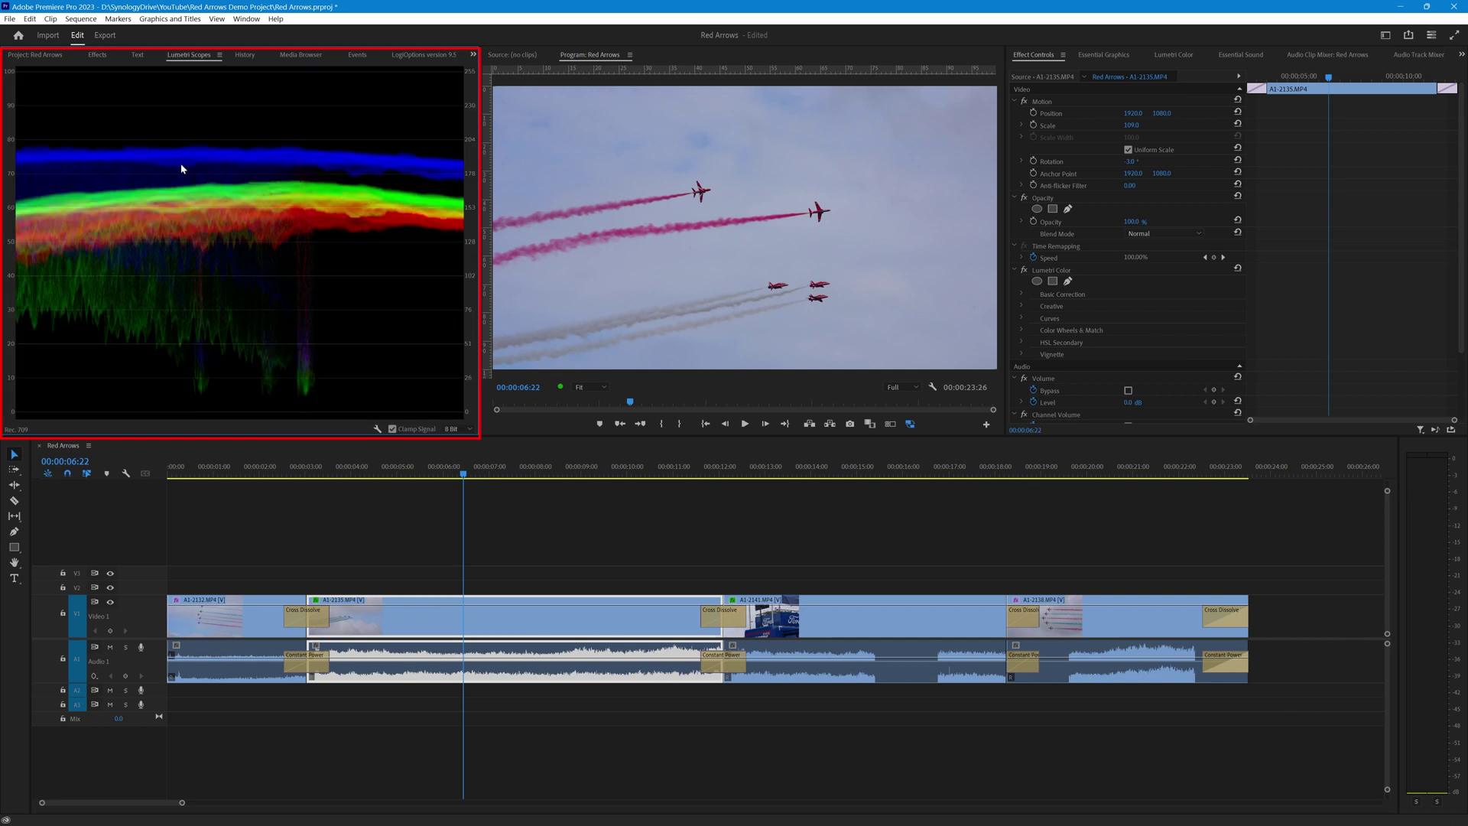
click(34, 54)
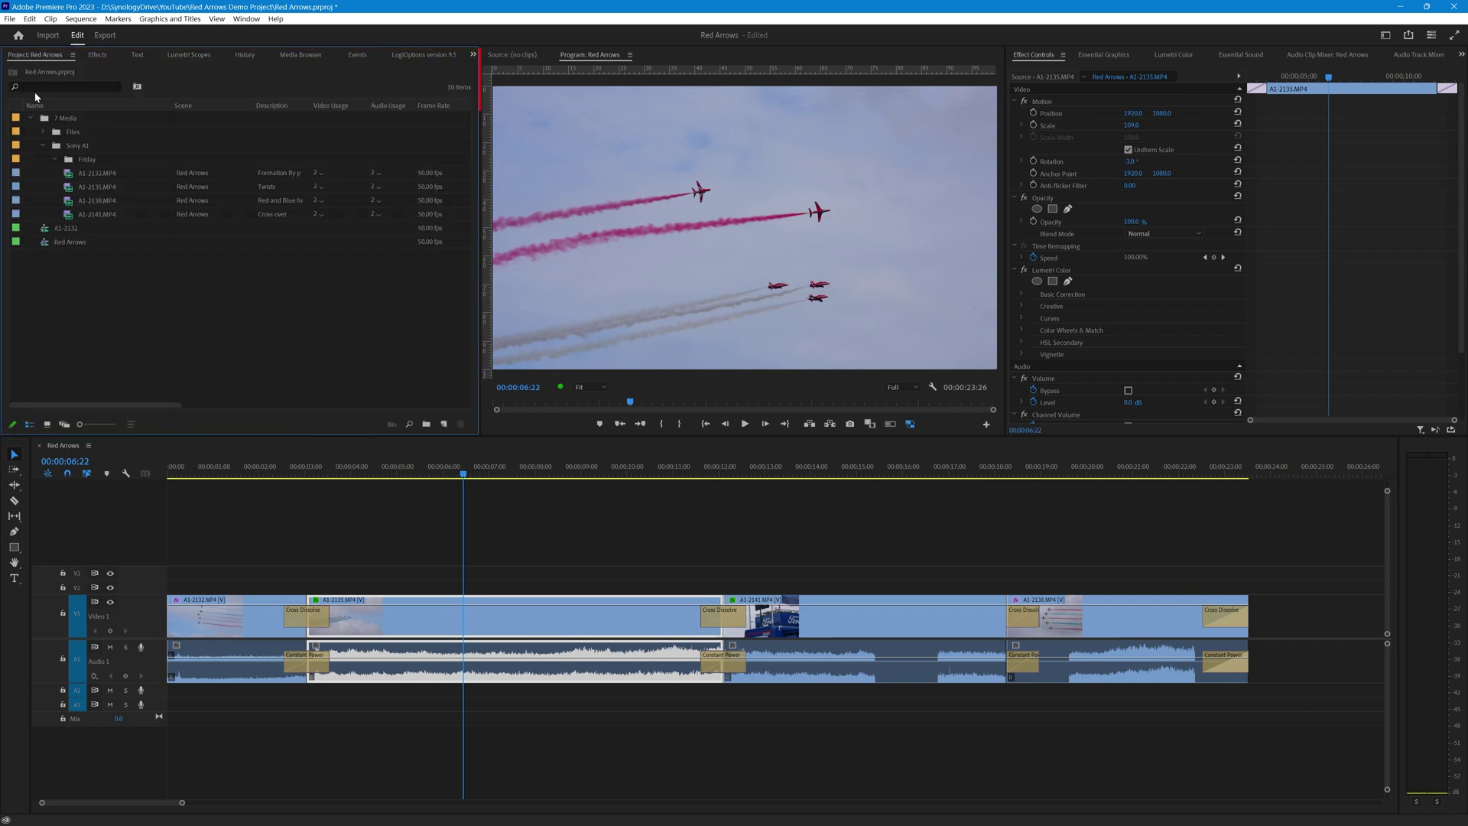
Step: Play a short stretch of the Red Arrows sequence and move the playhead to 00:00:14:13
click(745, 424)
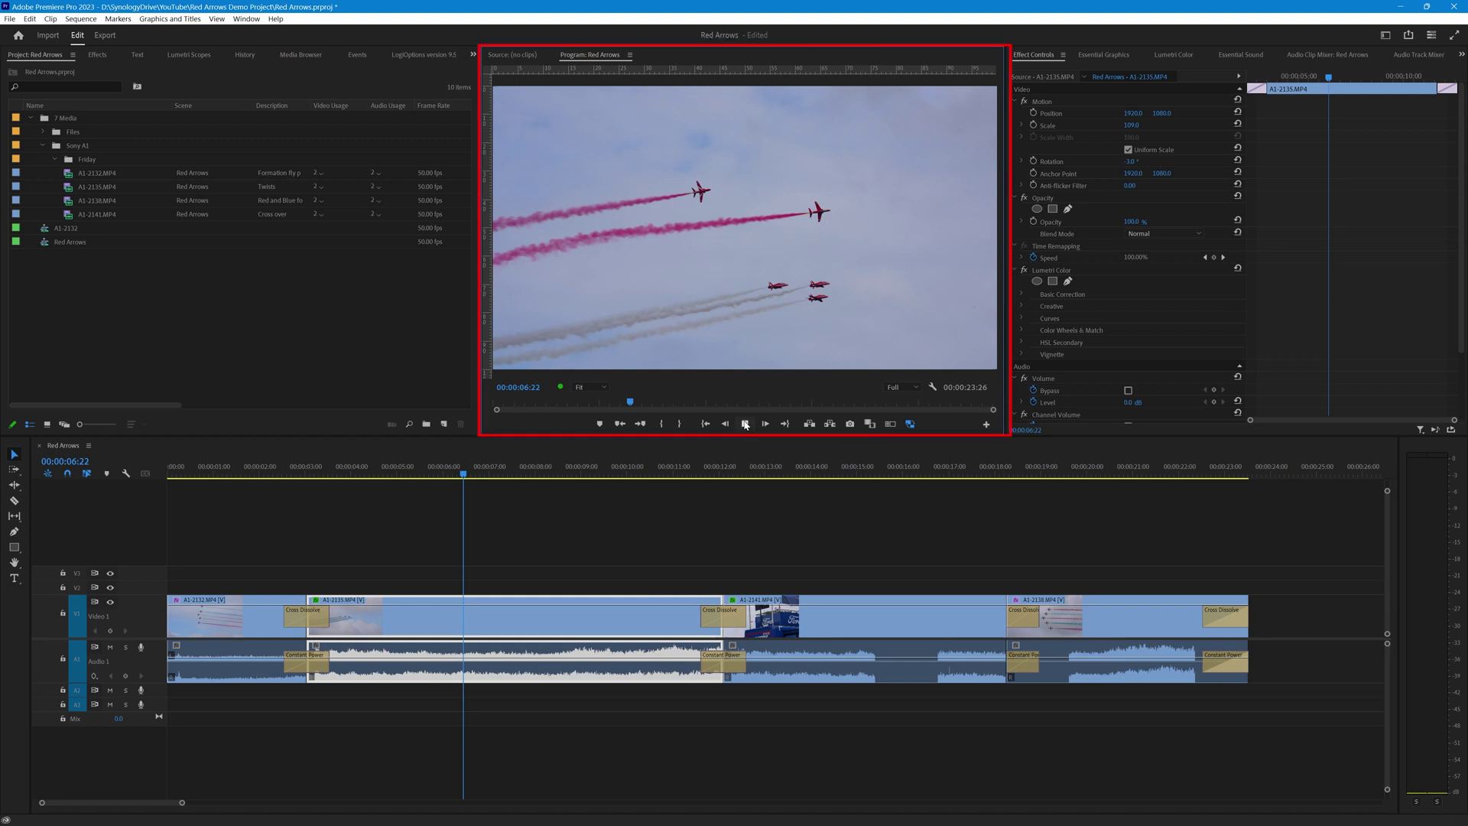
click(745, 424)
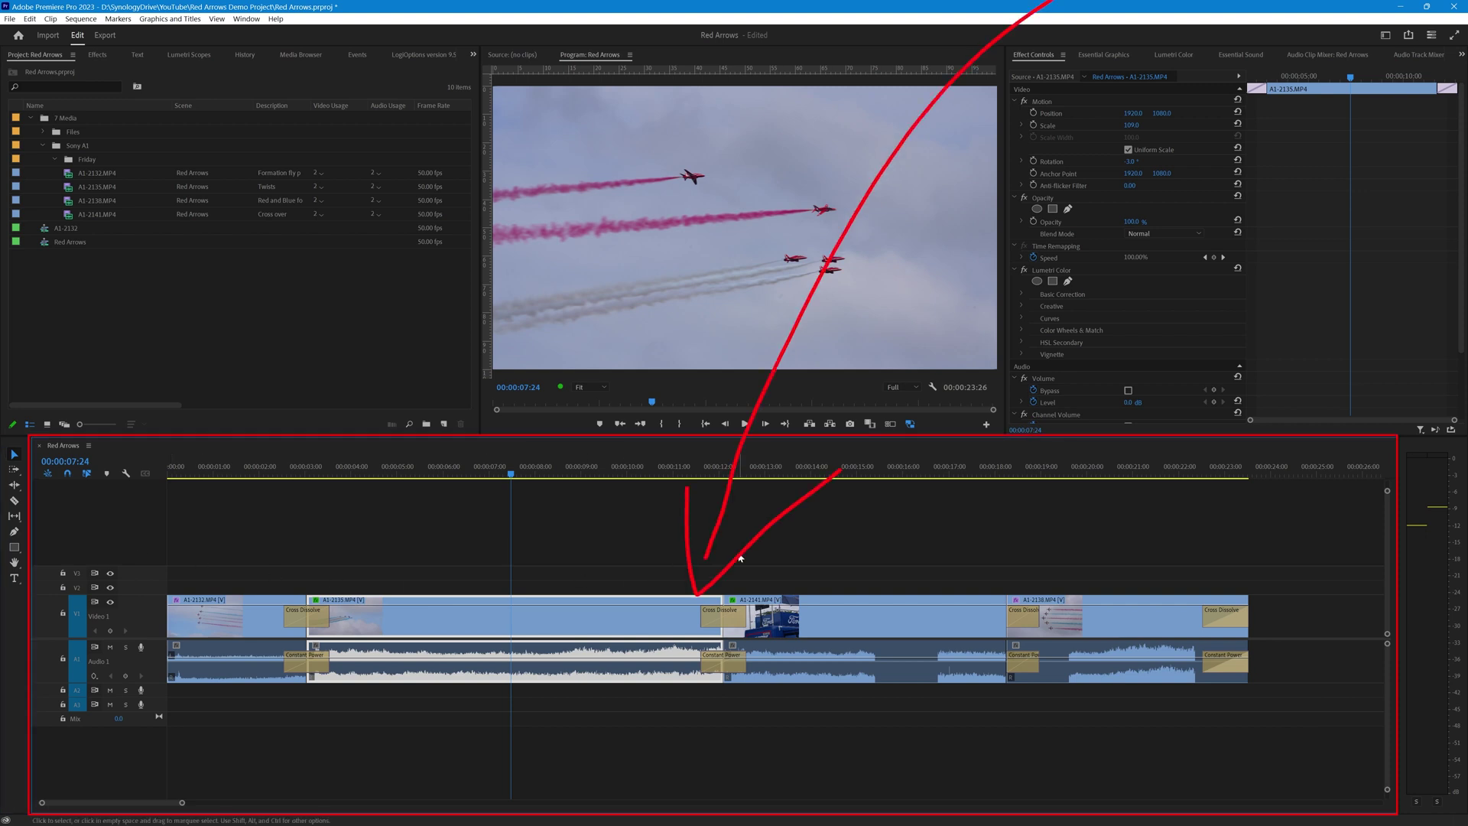
click(823, 471)
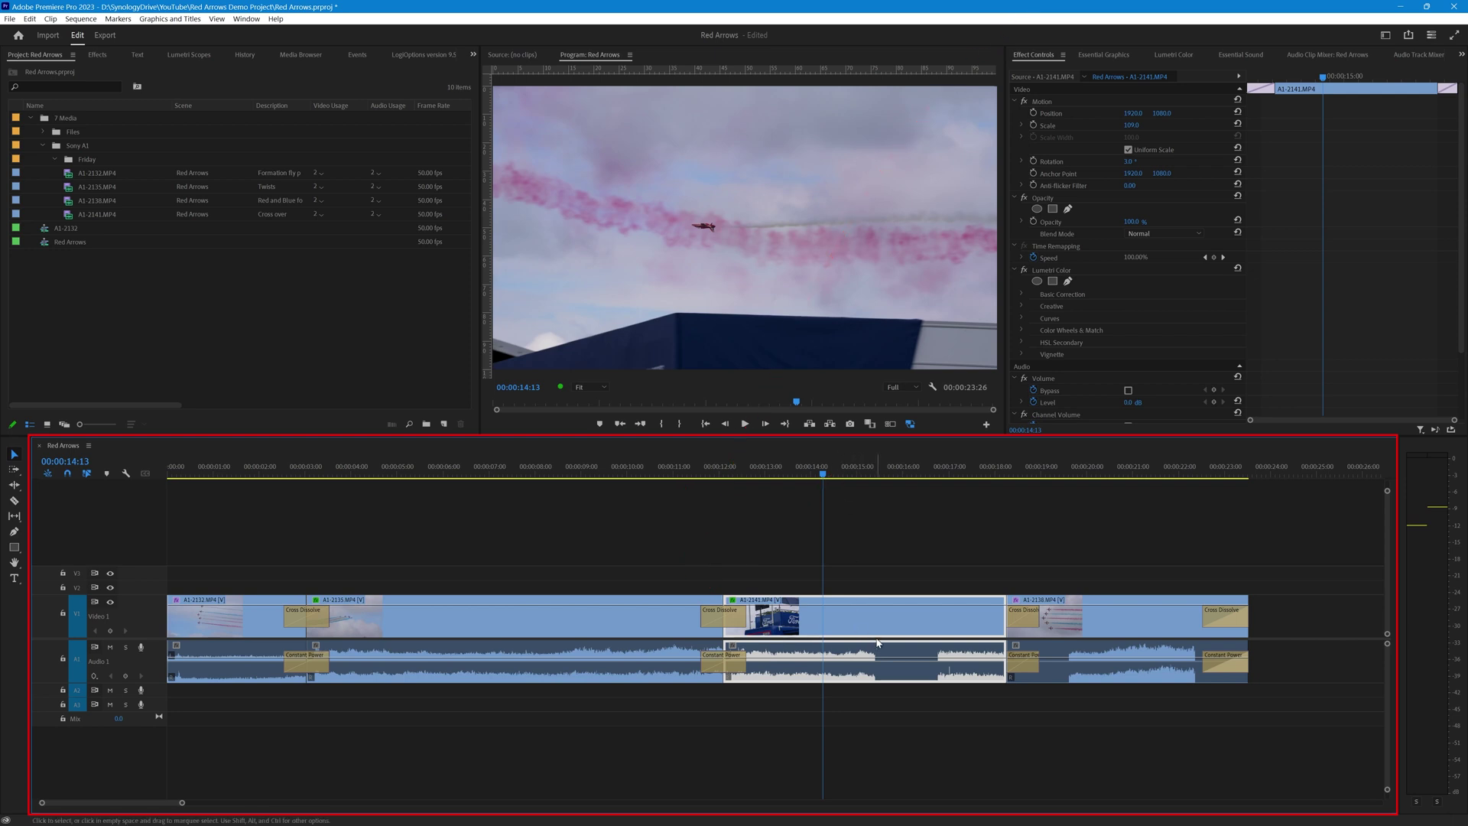
Step: Inspect the settings of the Cross Dissolve between clips A1-2135 and A1-2141, and look at the audio meters
click(714, 624)
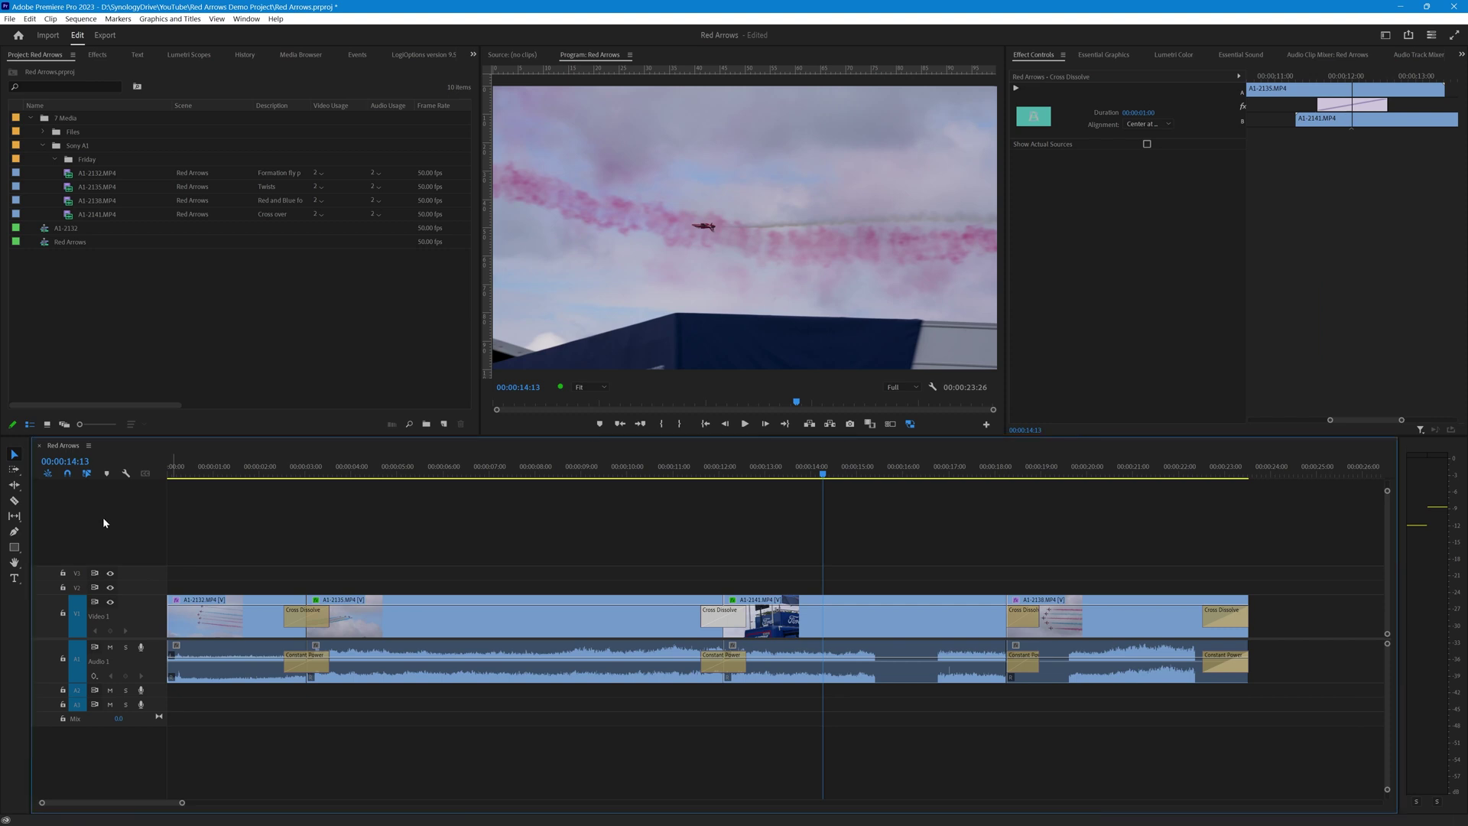
click(1420, 566)
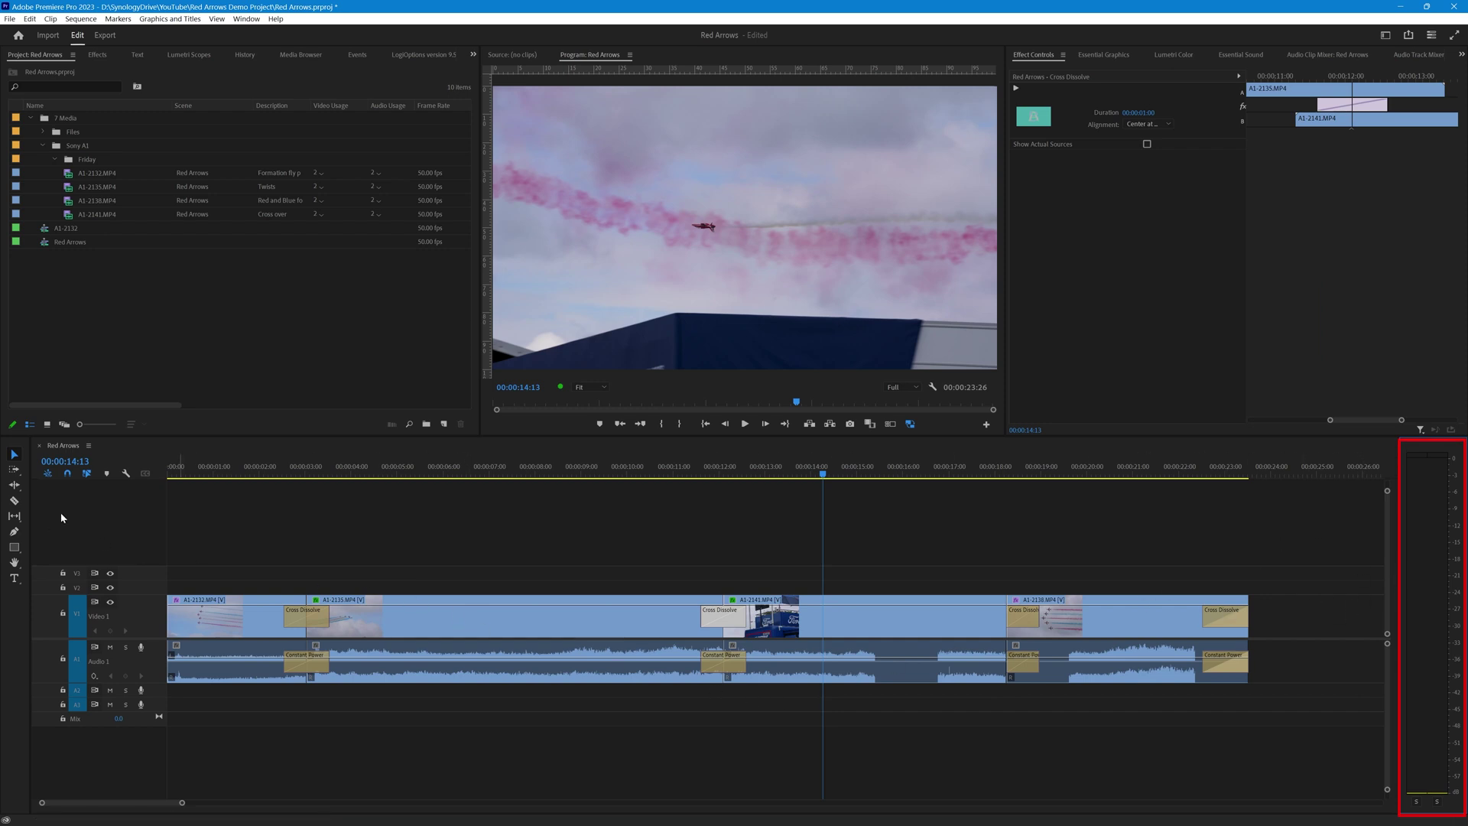
click(103, 530)
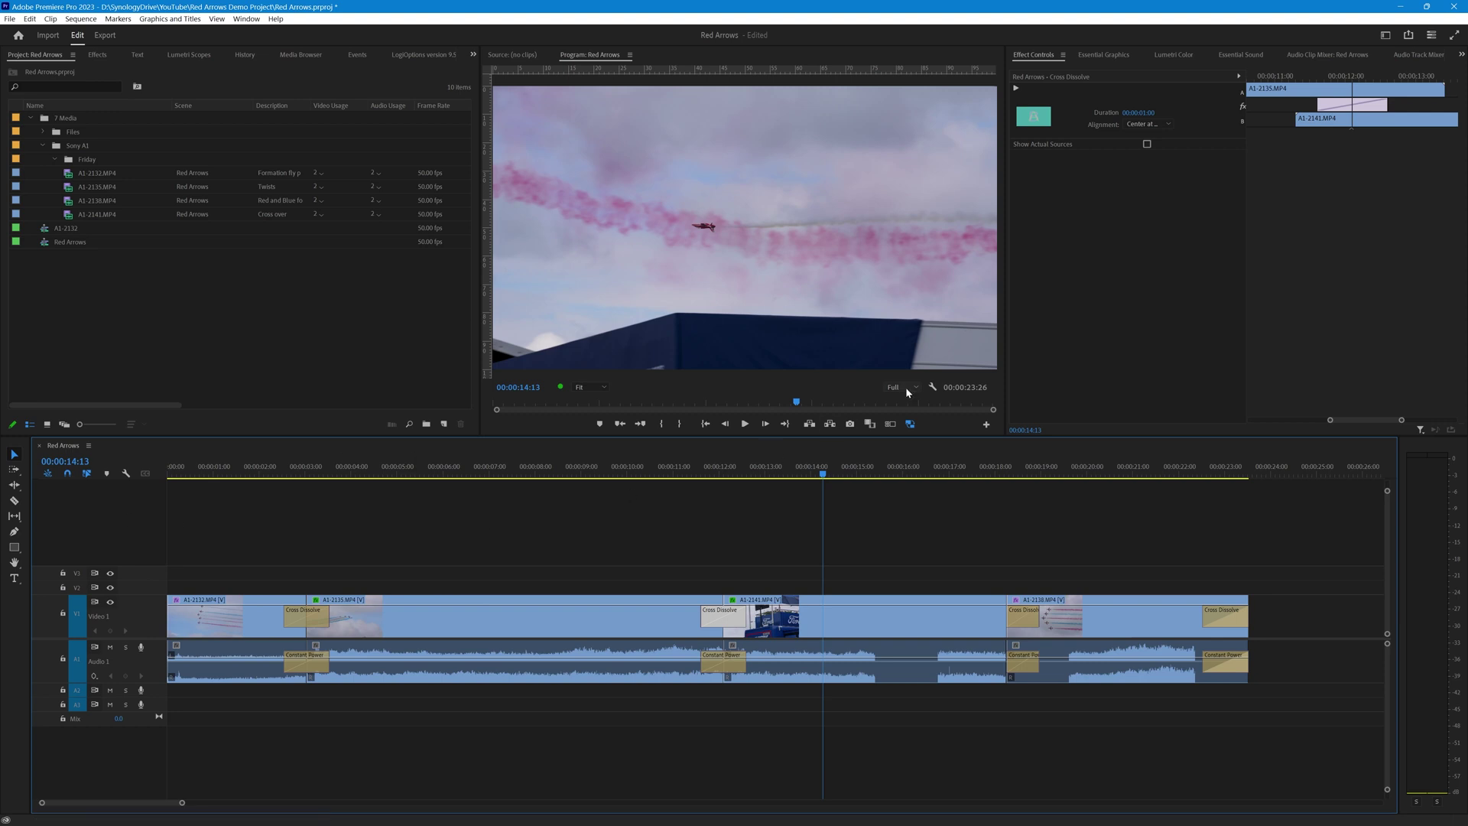
Step: Switch the interface layout to the Assembly workspace
click(1385, 35)
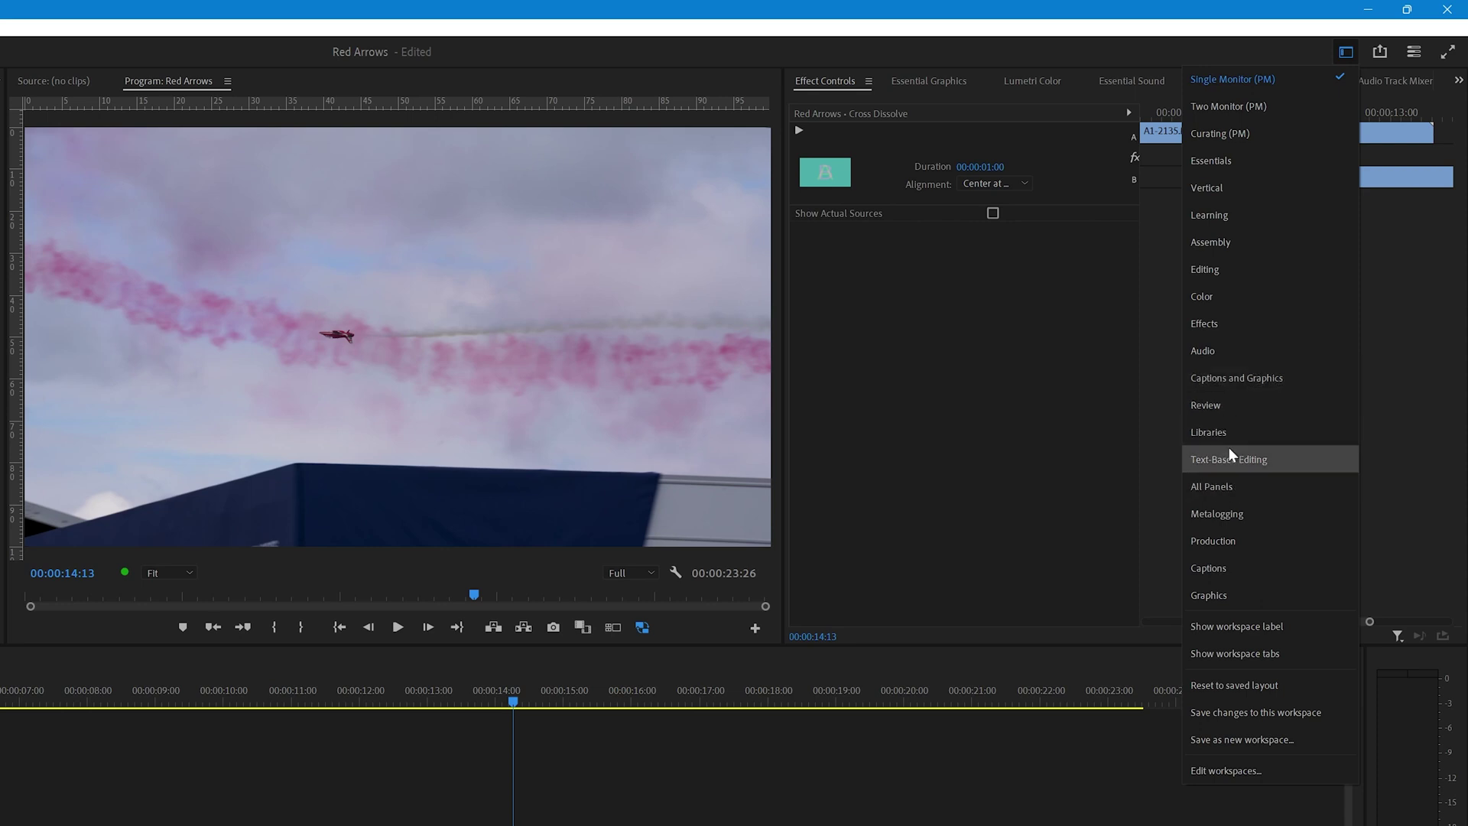
click(1220, 243)
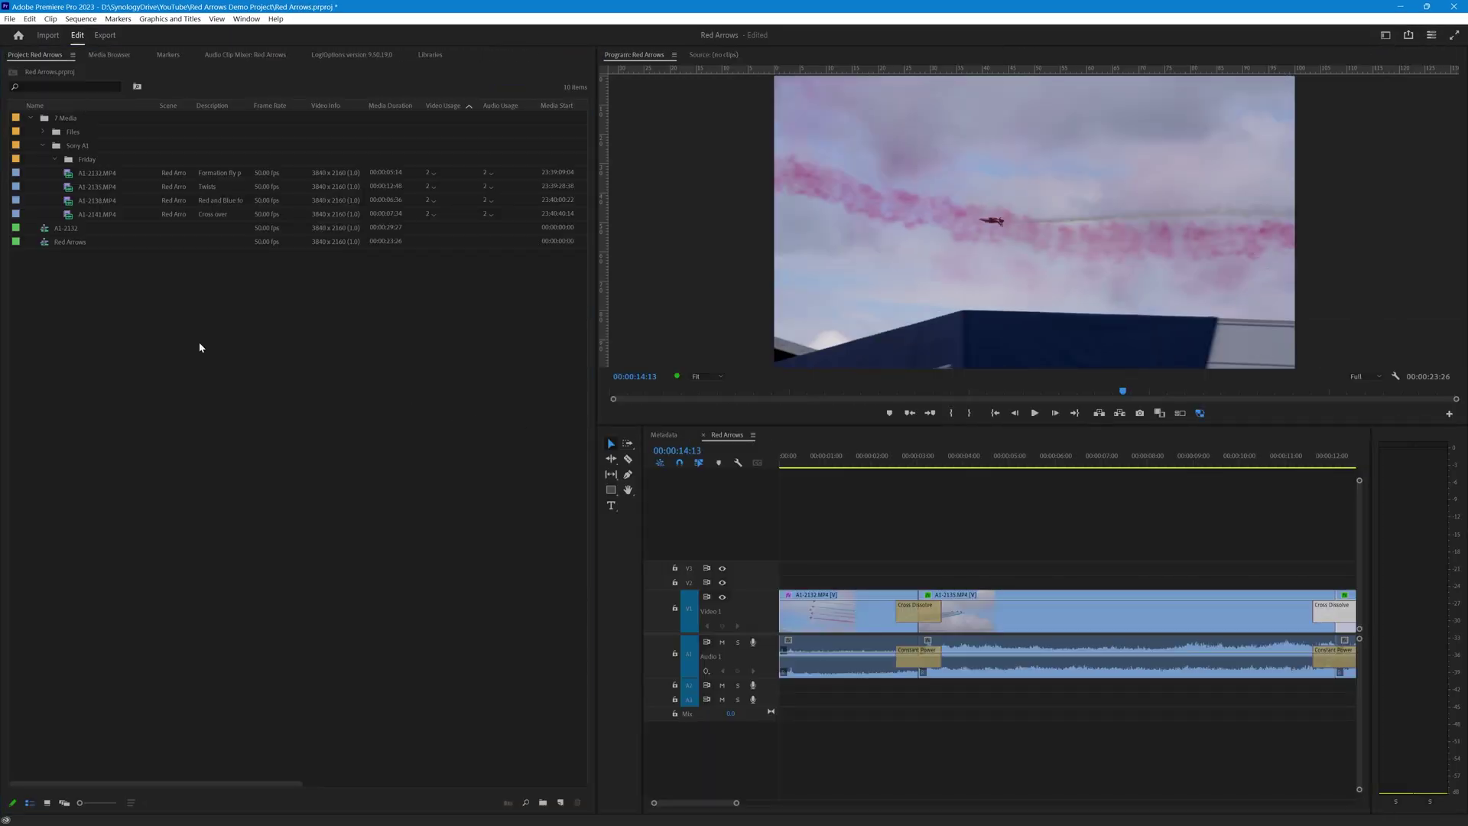
click(227, 342)
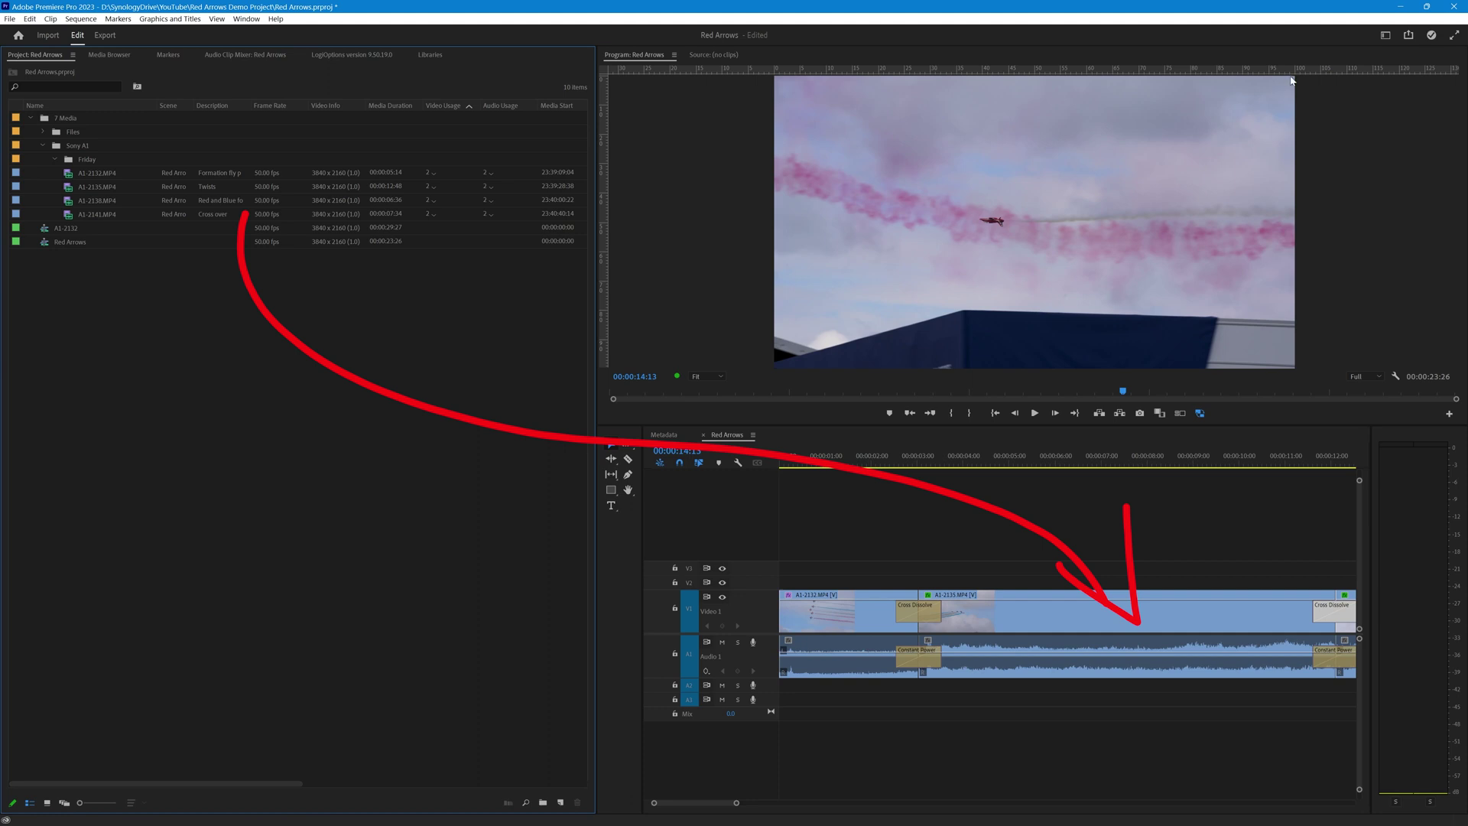
Step: Switch to the Editing workspace and return to the Single Monitor (PM) workspace
click(1385, 36)
click(1295, 179)
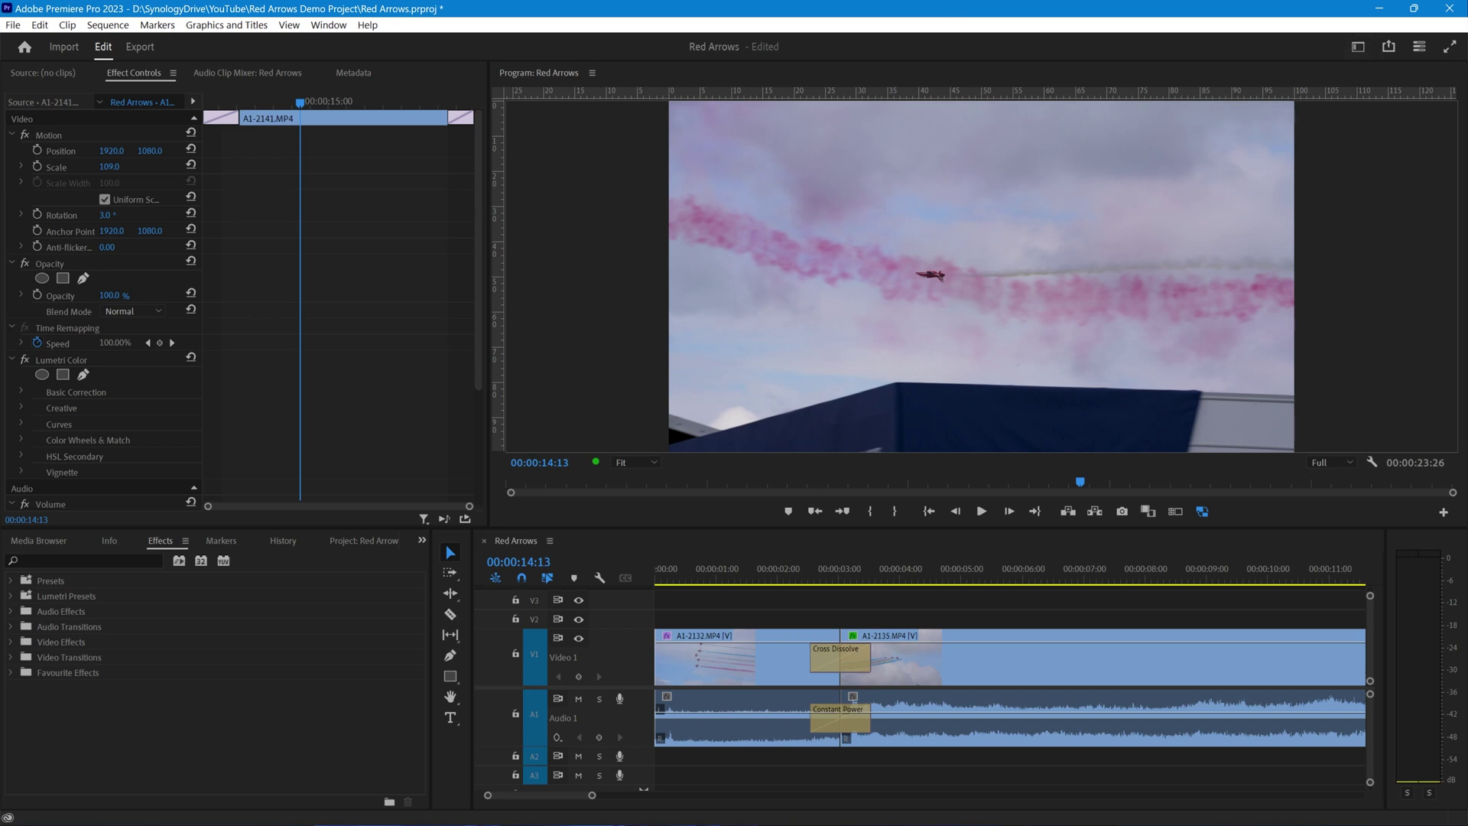
click(1359, 47)
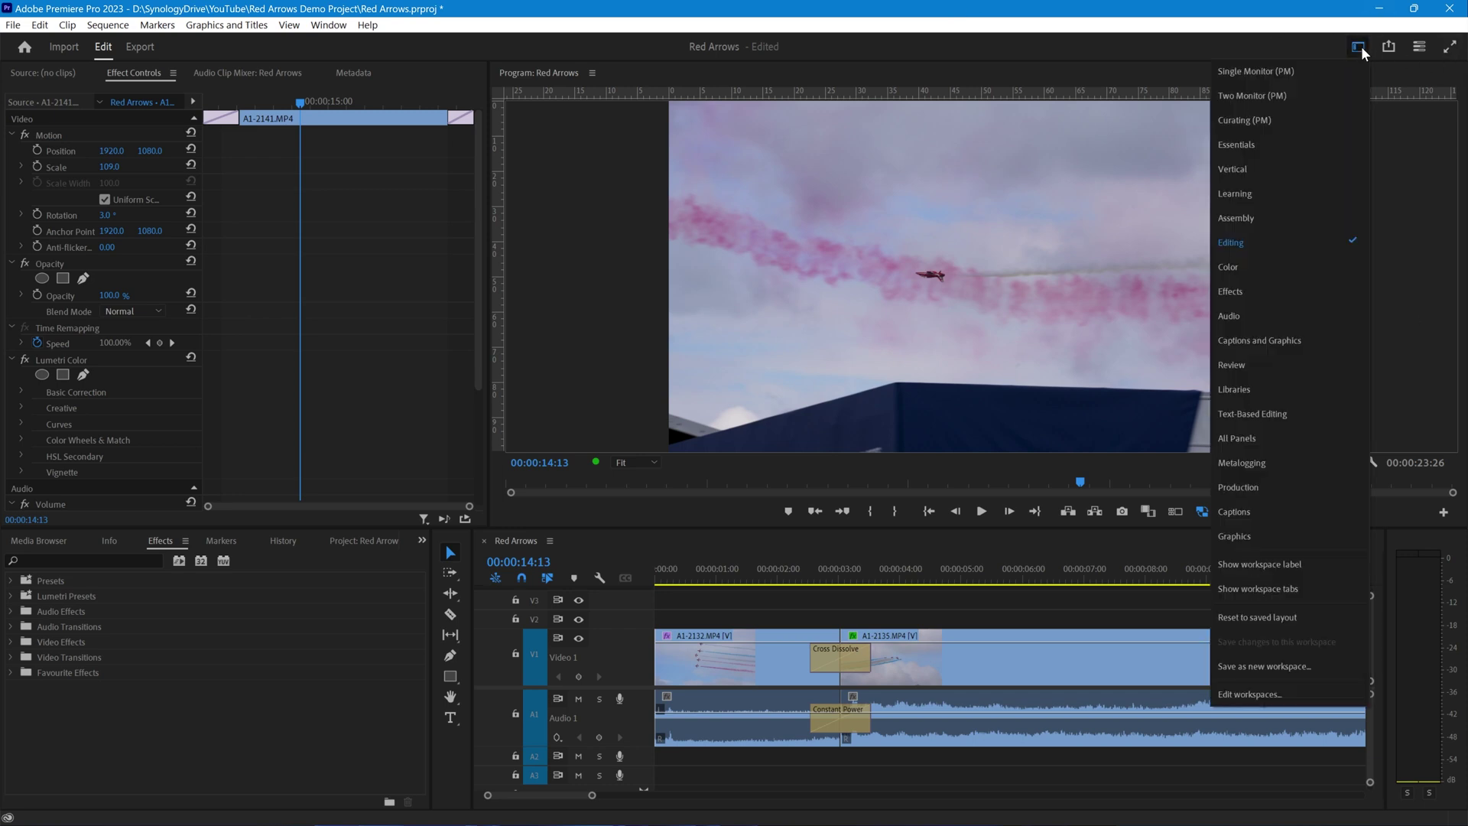
click(1251, 69)
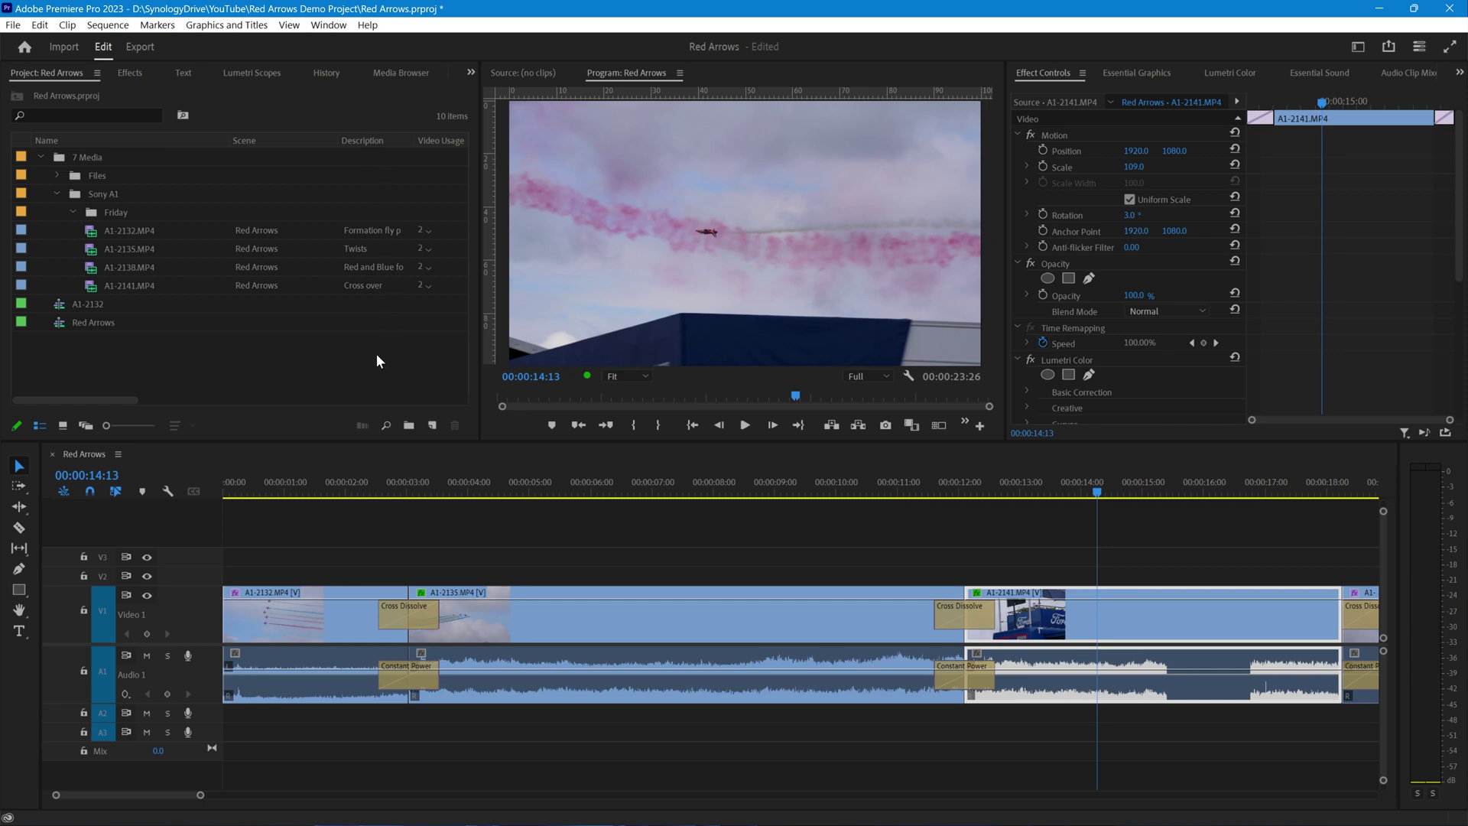
Step: View the effects list, the Text transcript and the Lumetri Scopes, and return to the project's media list
click(125, 355)
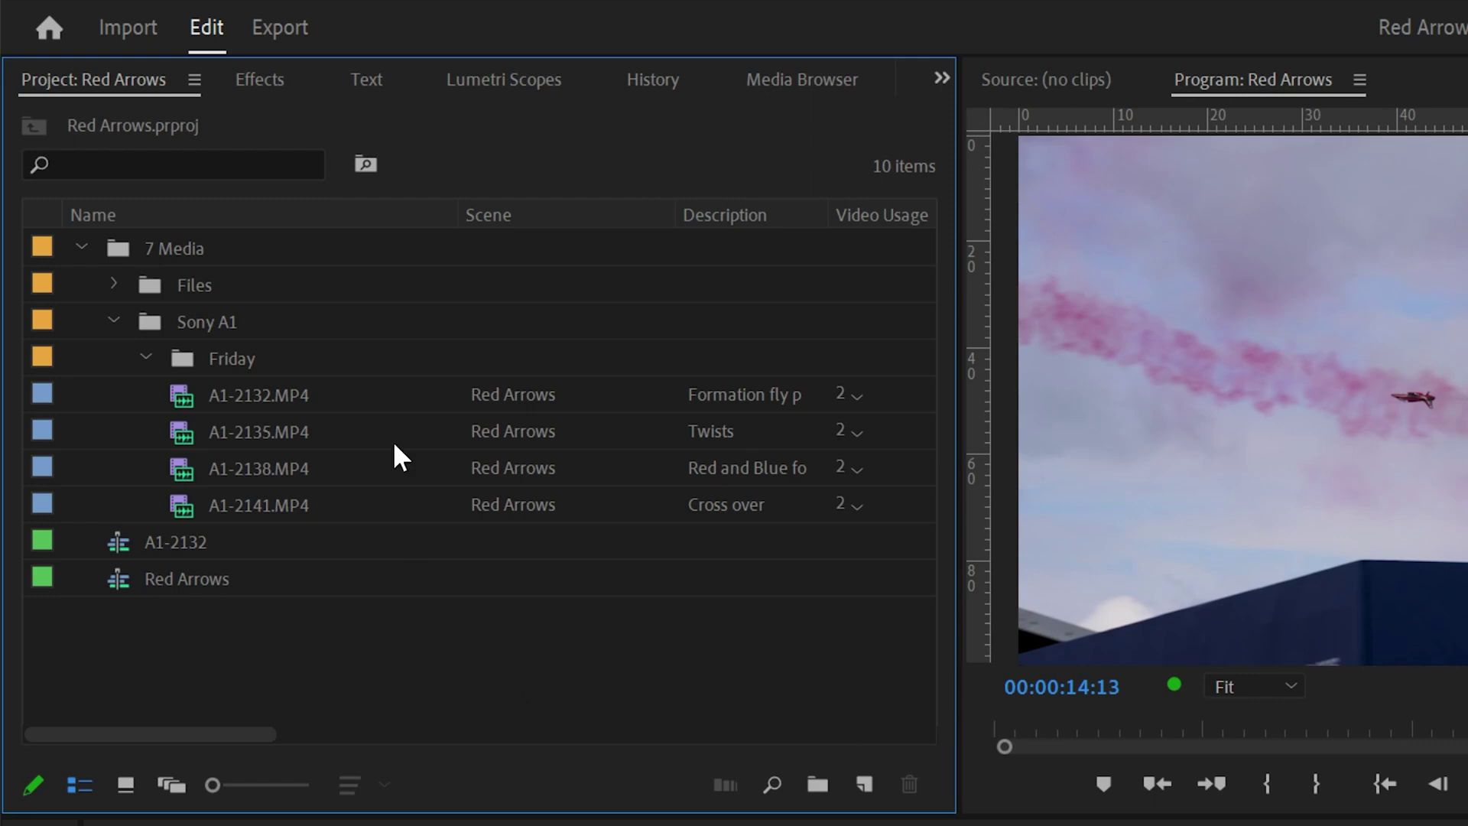
click(264, 85)
click(367, 81)
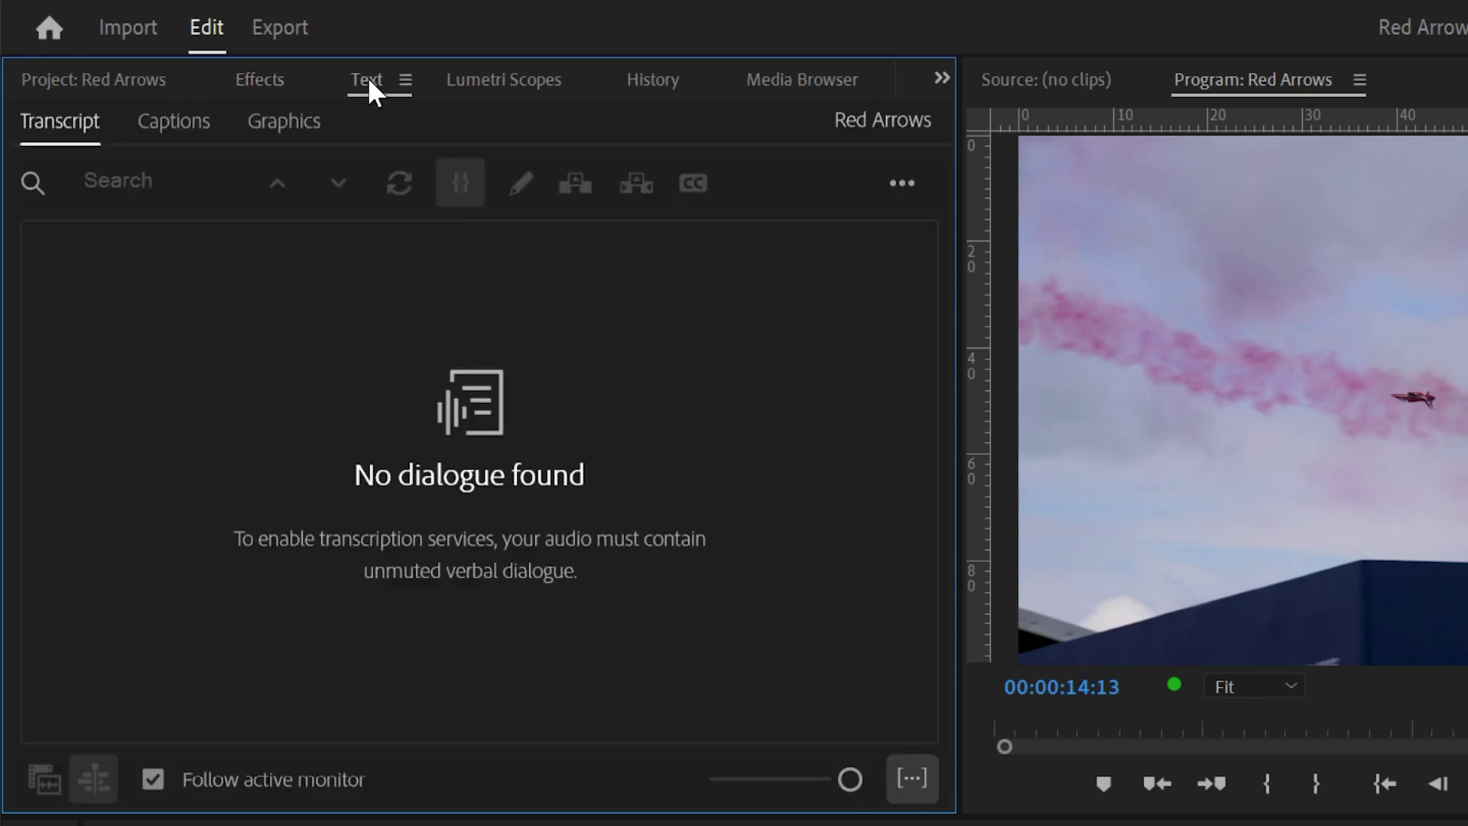
click(486, 91)
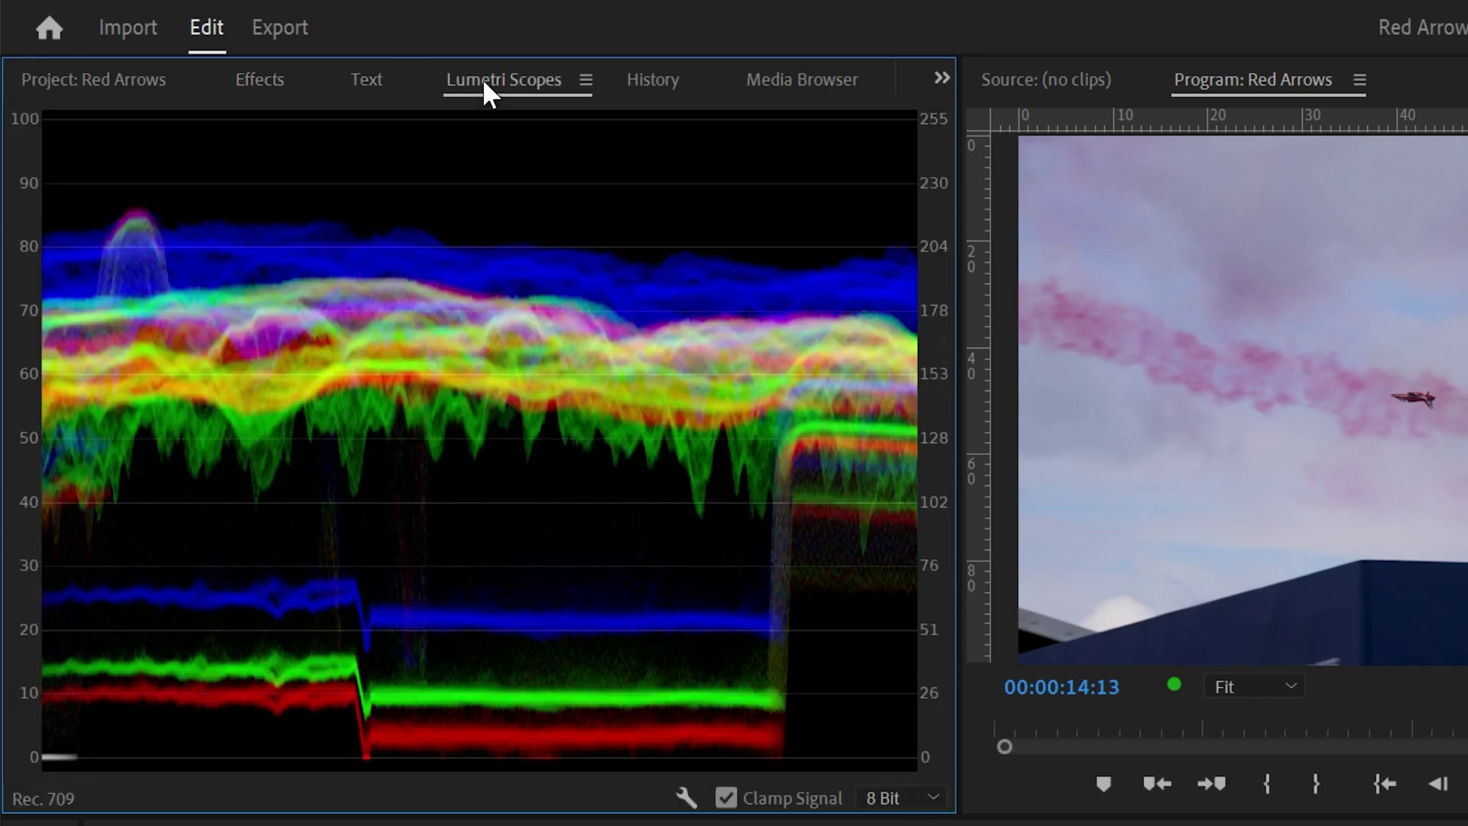
click(64, 77)
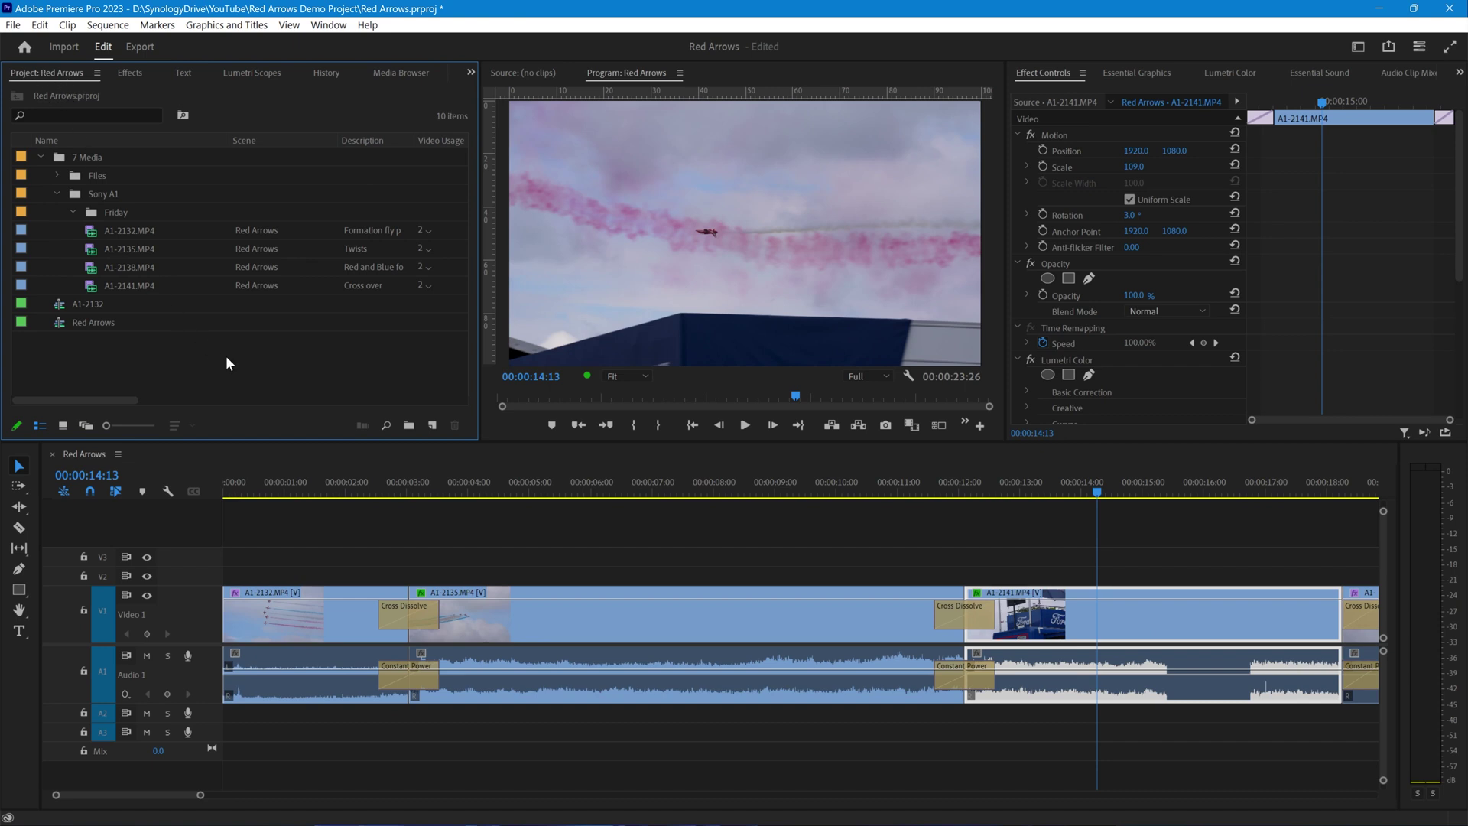
Step: View the empty Source monitor and return to the Program monitor for the Red Arrows sequence
click(680, 221)
click(525, 71)
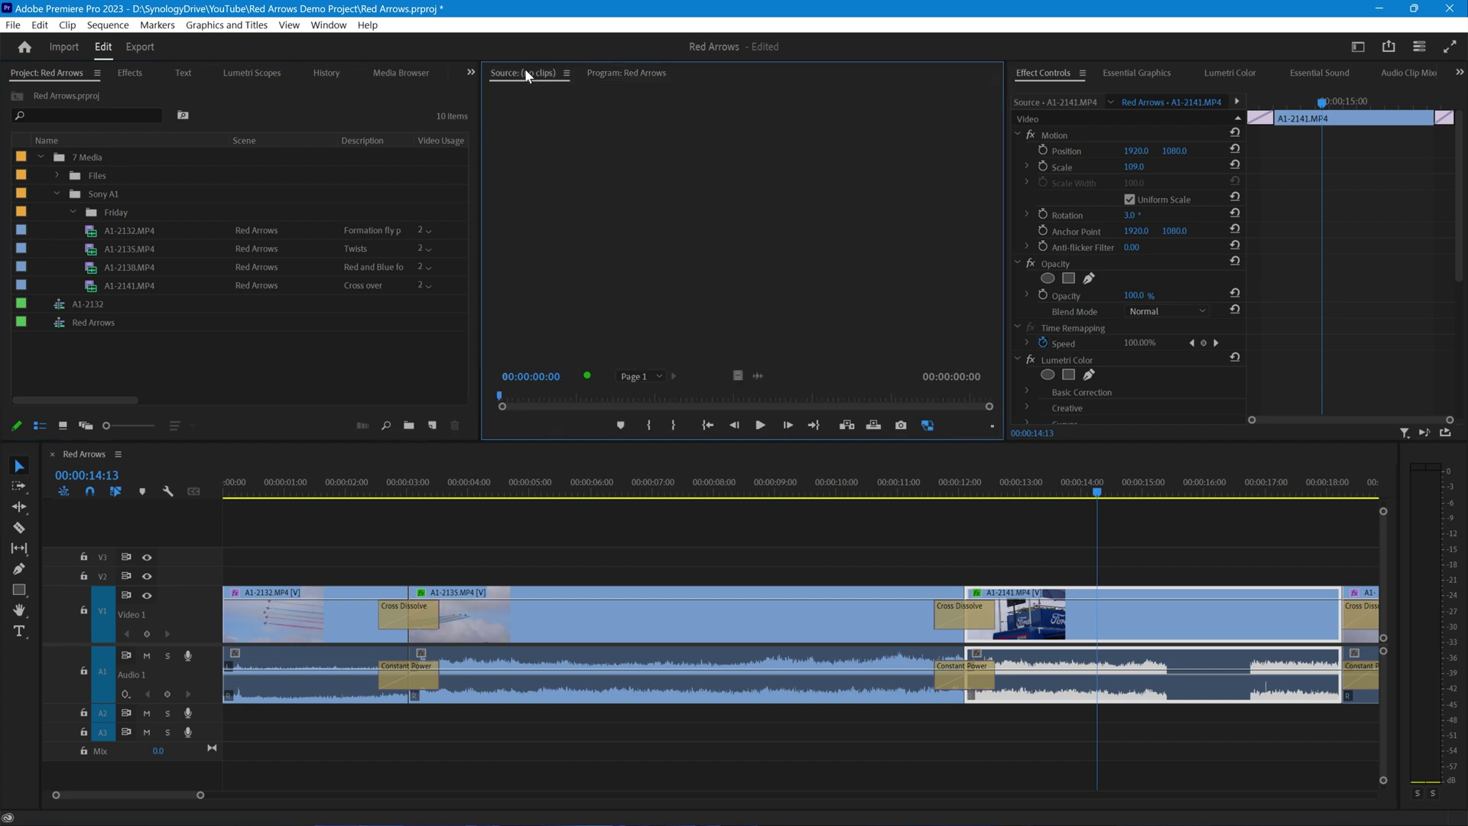
click(611, 72)
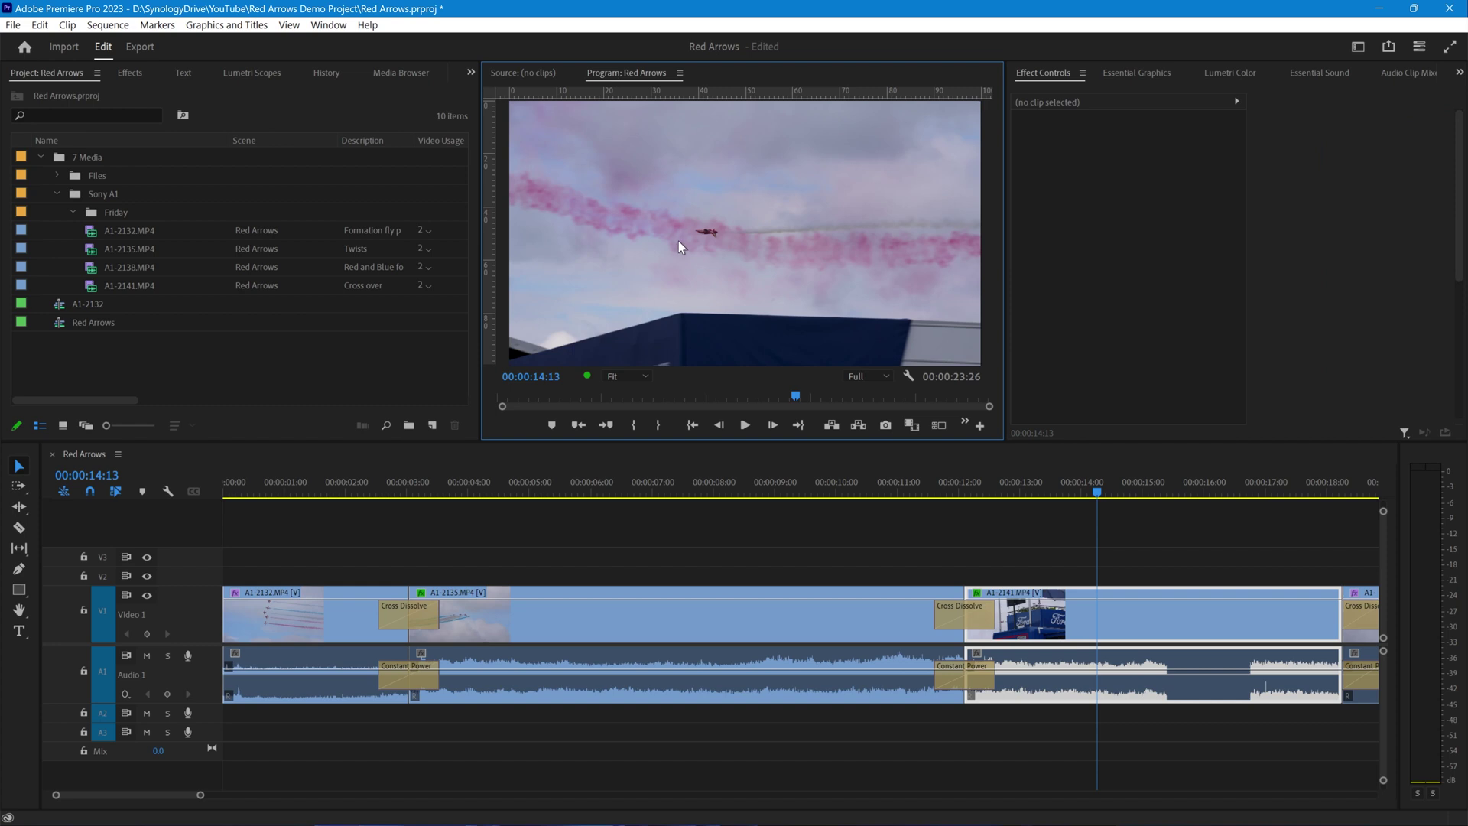
Step: Select the A1-2135.MP4 clip in the timeline and view its Effect Controls and the Essential Graphics templates
click(1177, 265)
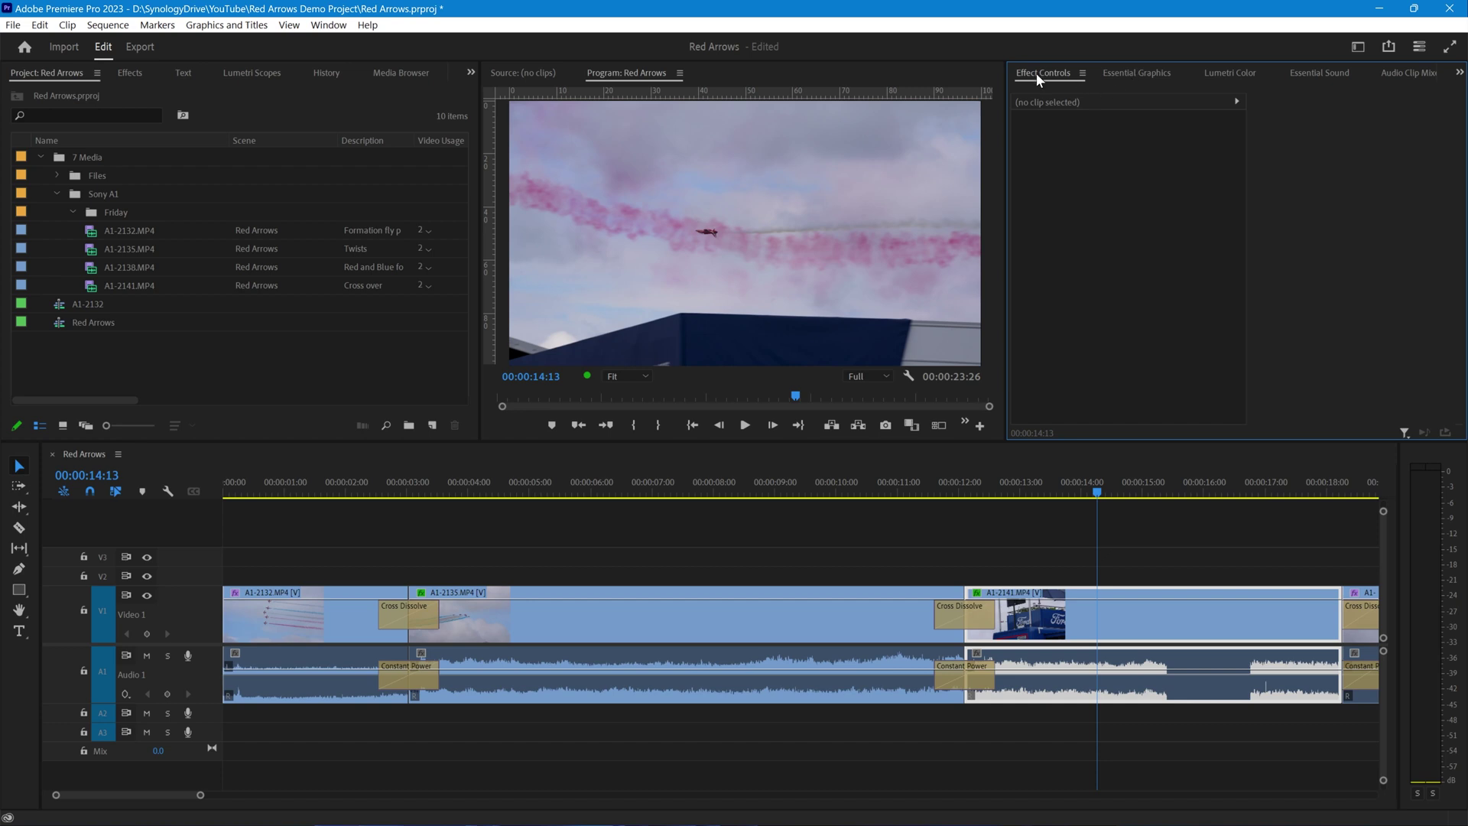
click(680, 616)
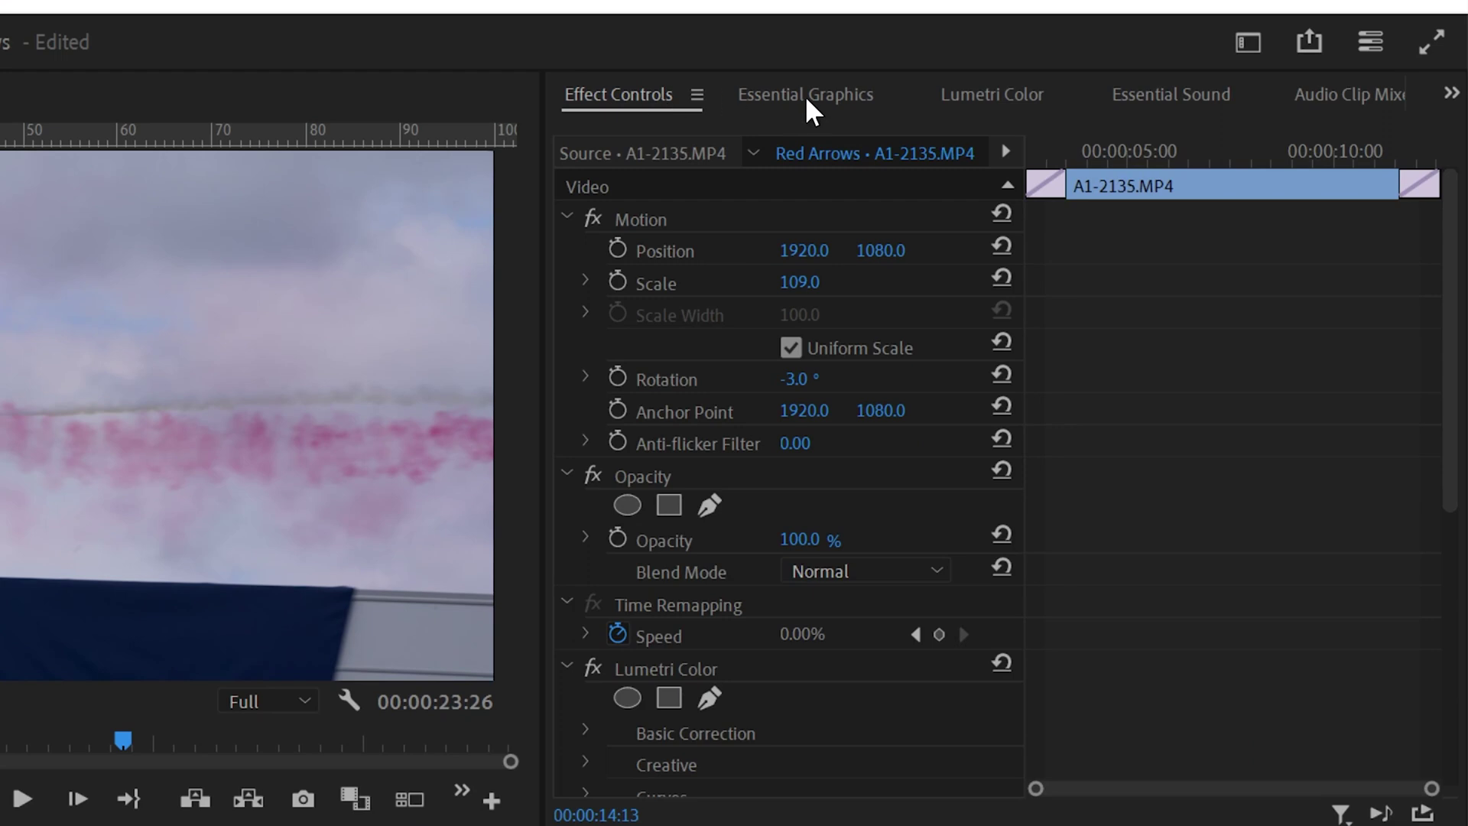
click(809, 93)
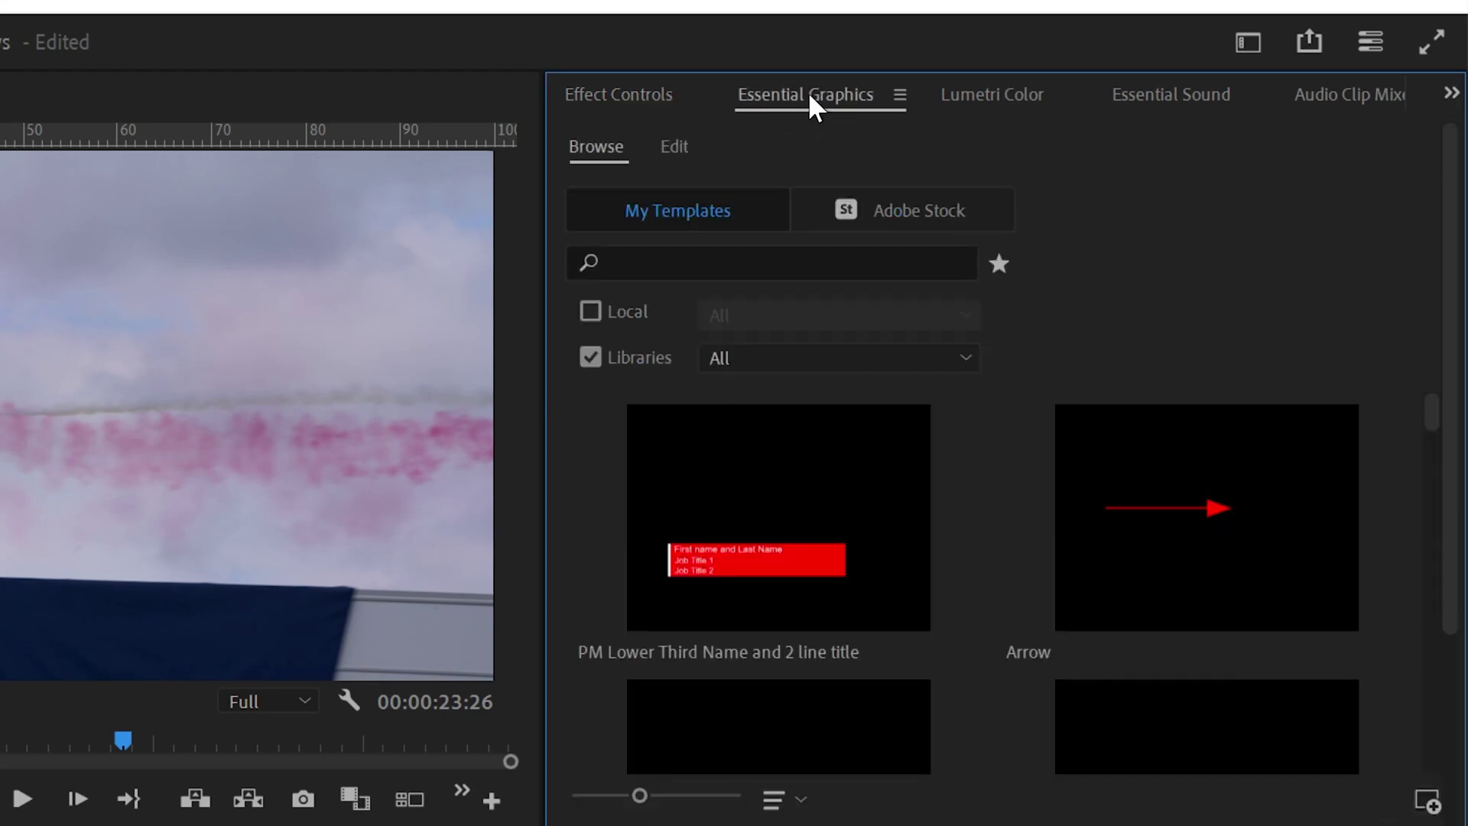
Step: With Lumetri Scopes shown, play to 00:00:14:27 and set the A1-2141.MP4 clip's Lumetri Color exposure to 1.1
click(992, 92)
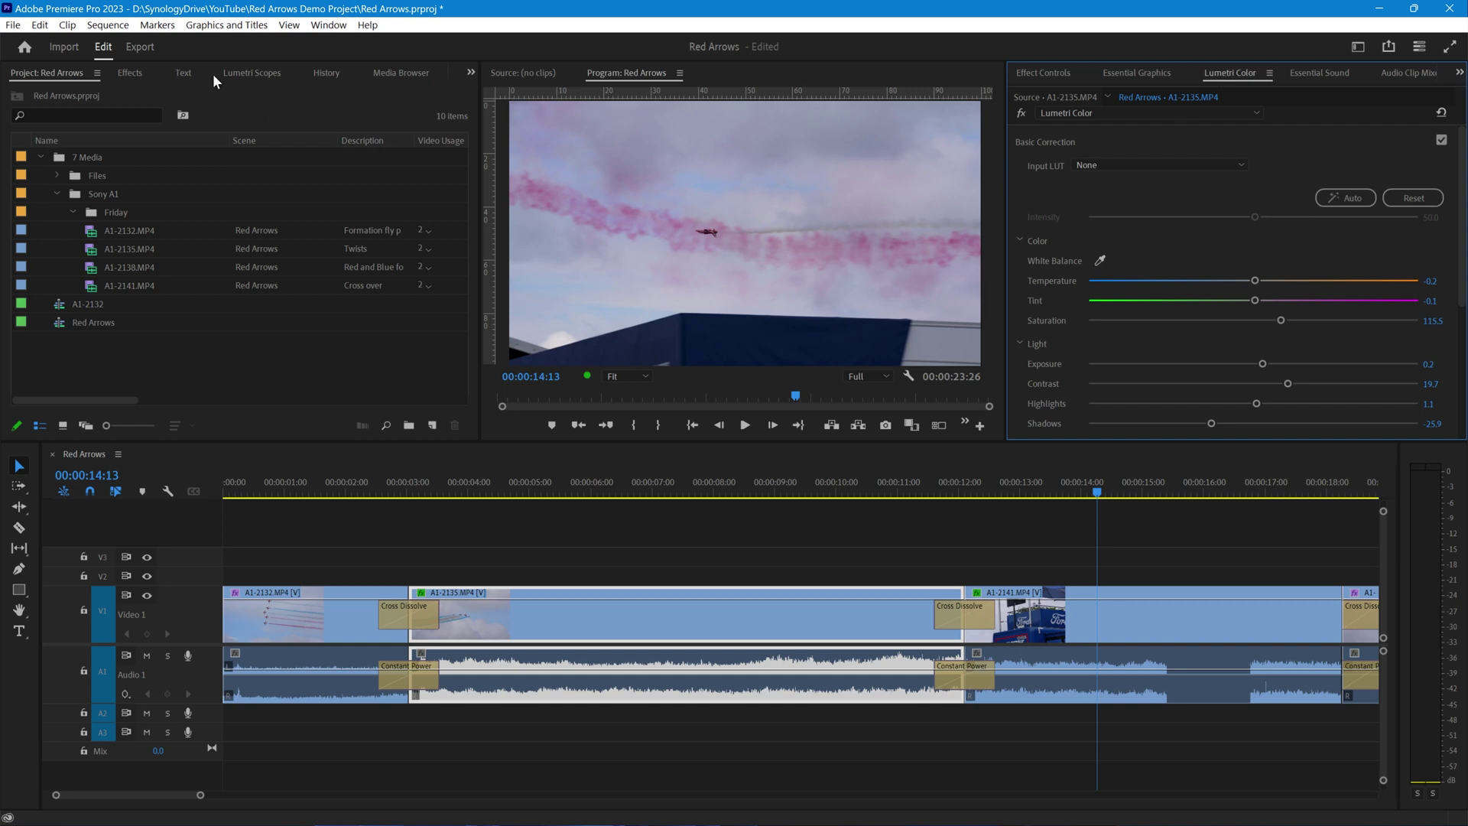
click(254, 67)
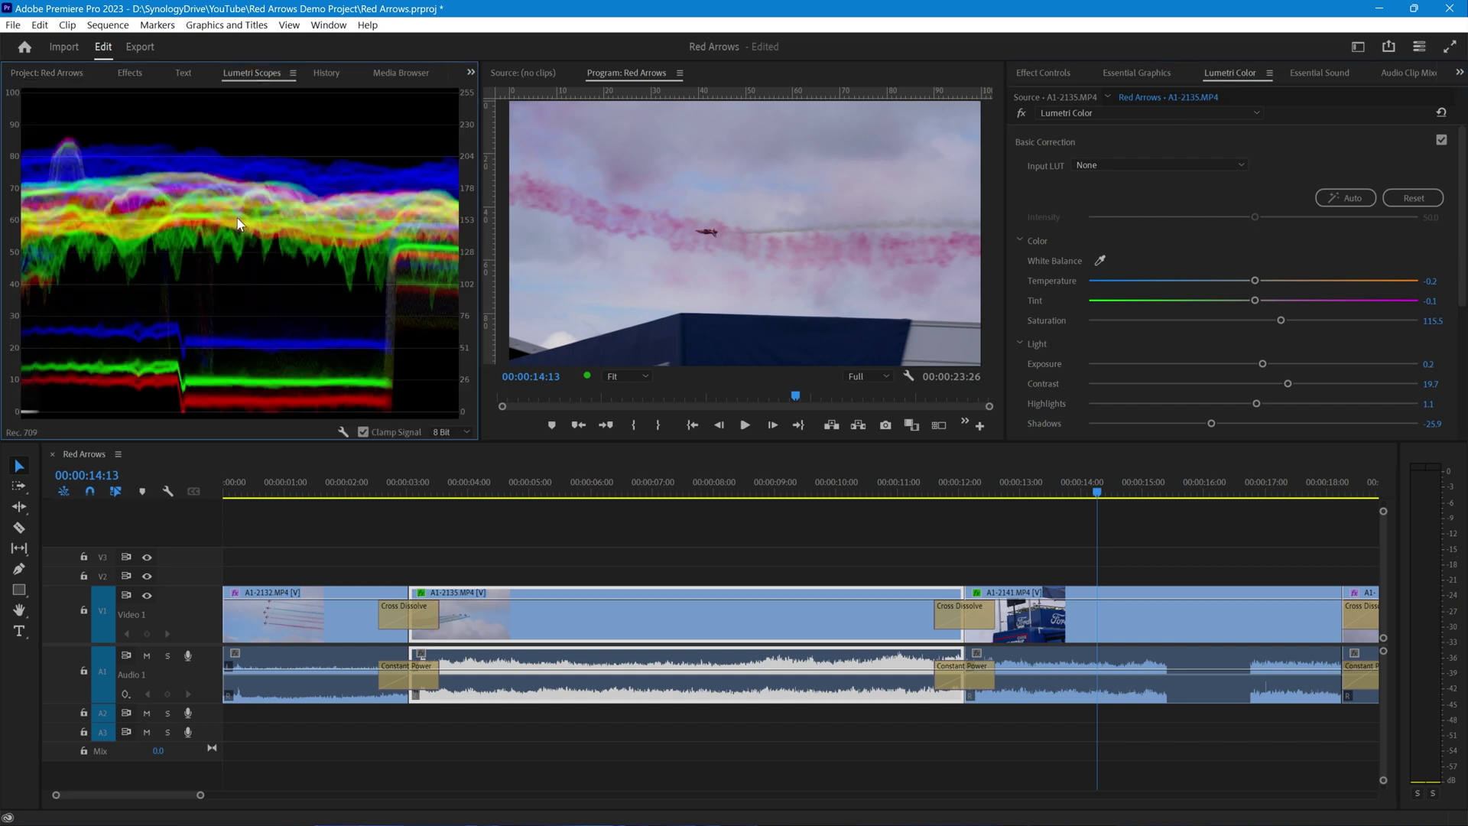
key(space)
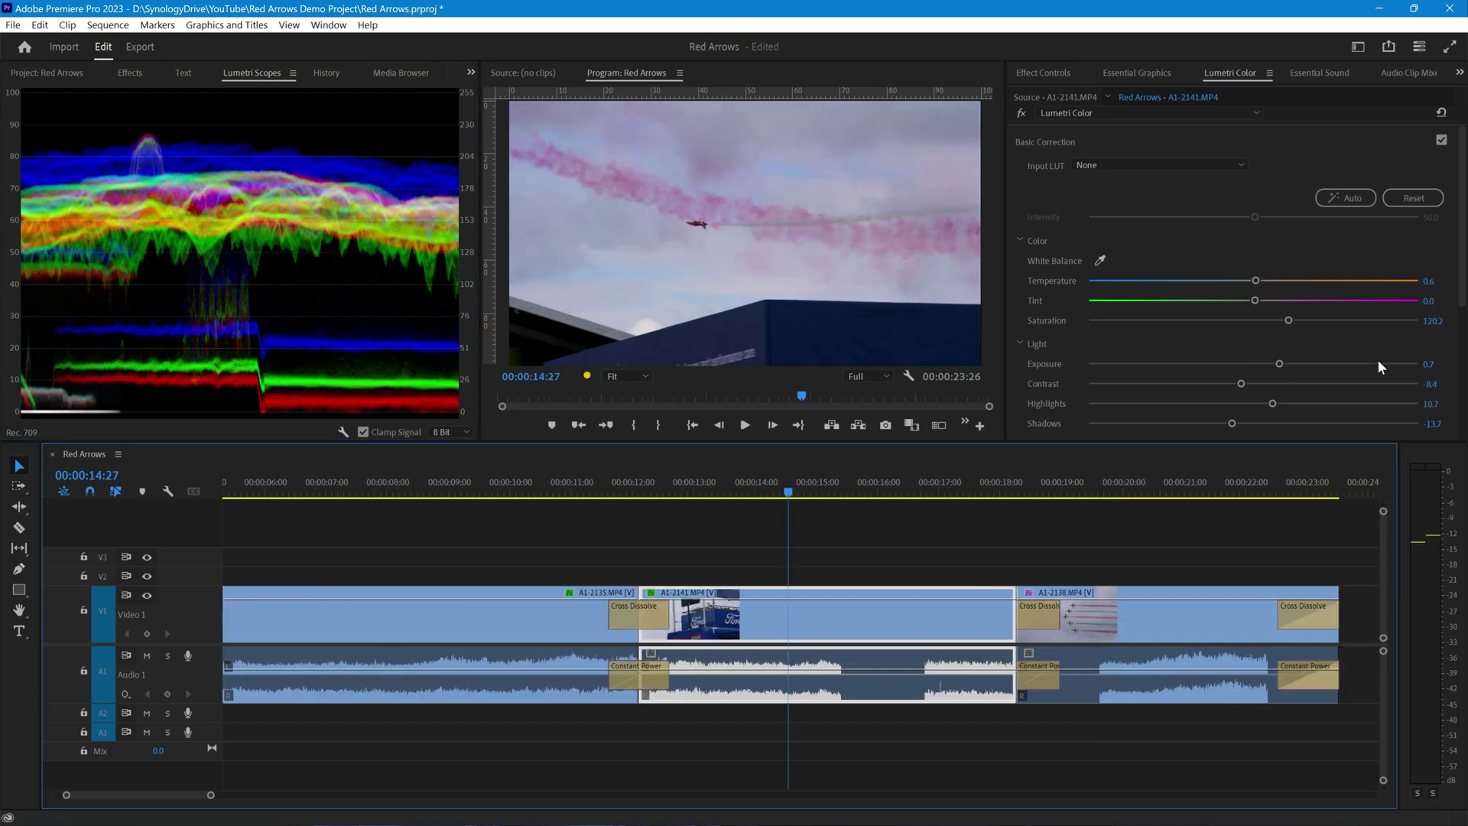
mouse_move(1279, 363)
mouse_down()
mouse_move(1308, 367)
mouse_move(1290, 364)
mouse_up()
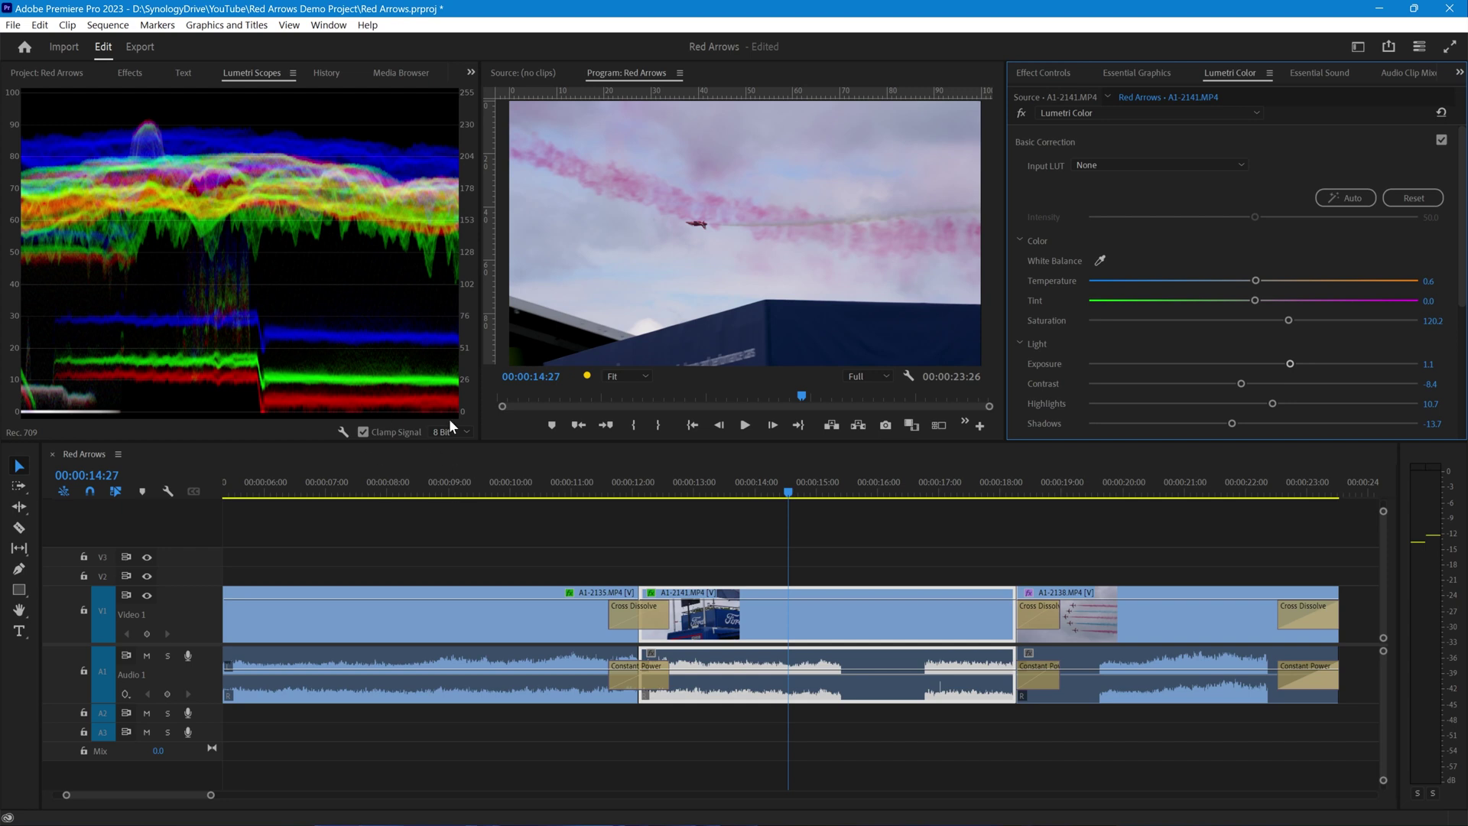
Step: Widen the audio meters slightly by narrowing the timeline beside them
click(14, 689)
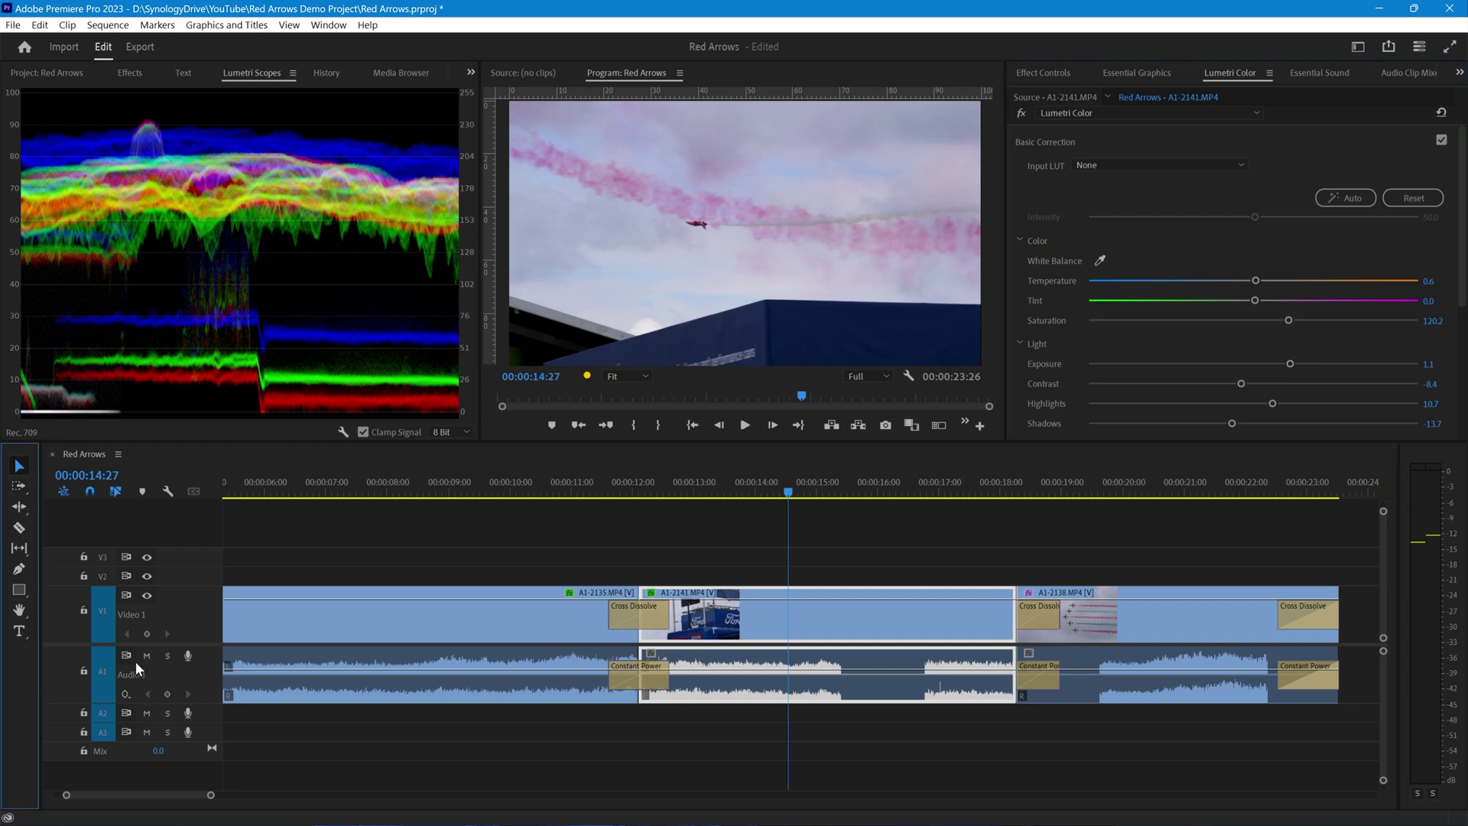
click(139, 531)
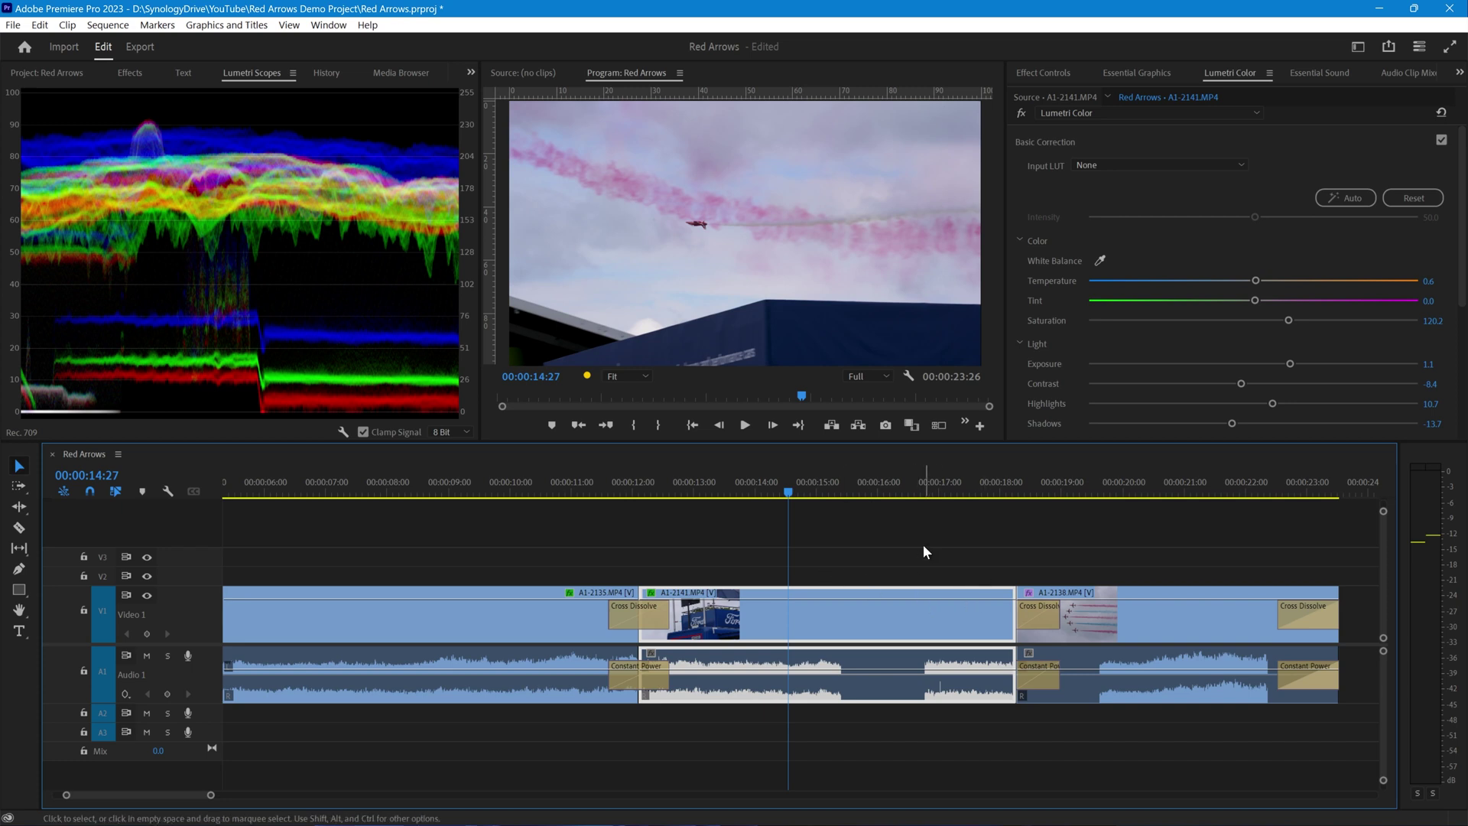
click(1426, 601)
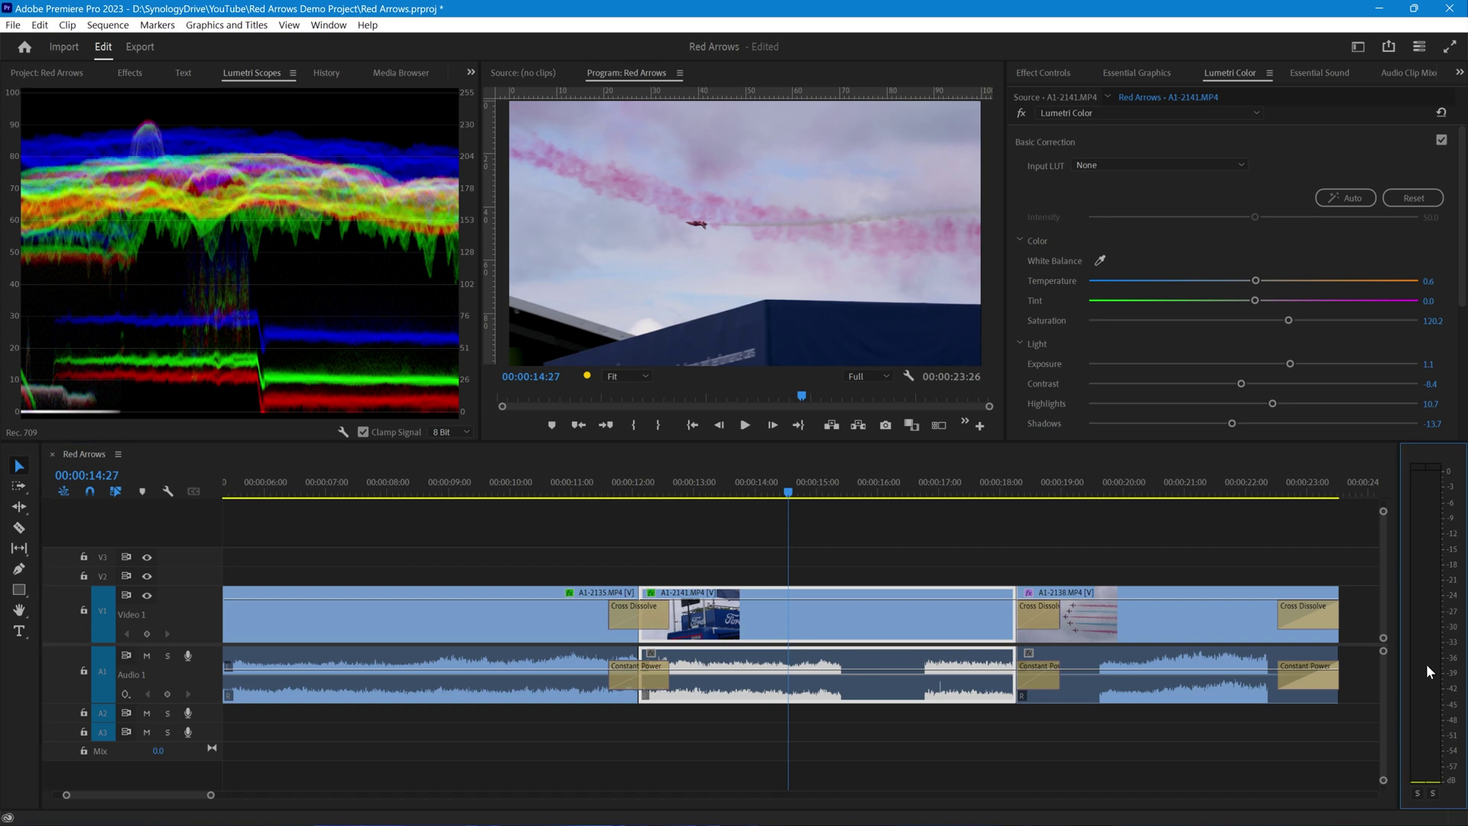
drag(1399, 648, 1387, 650)
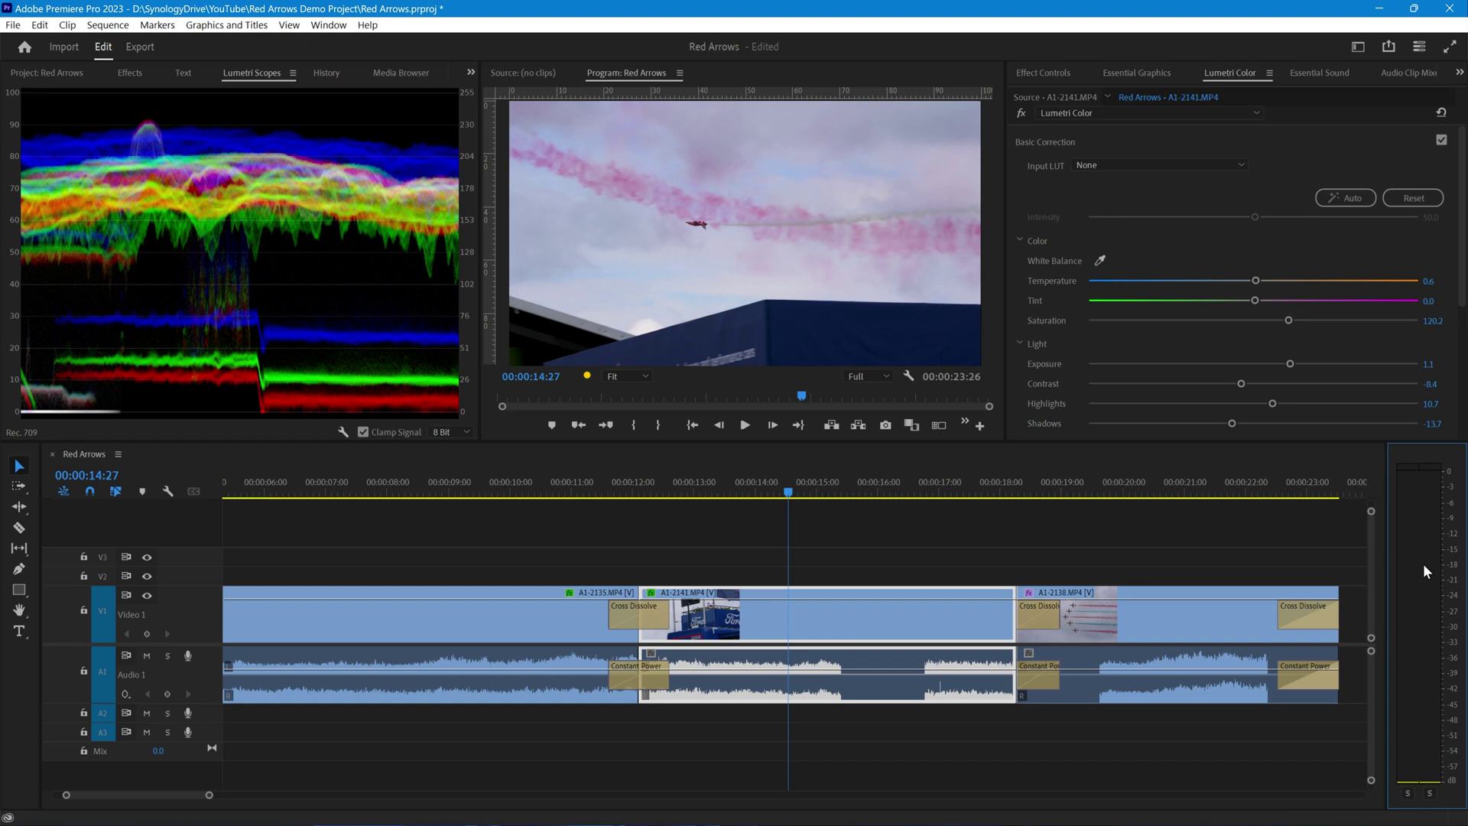
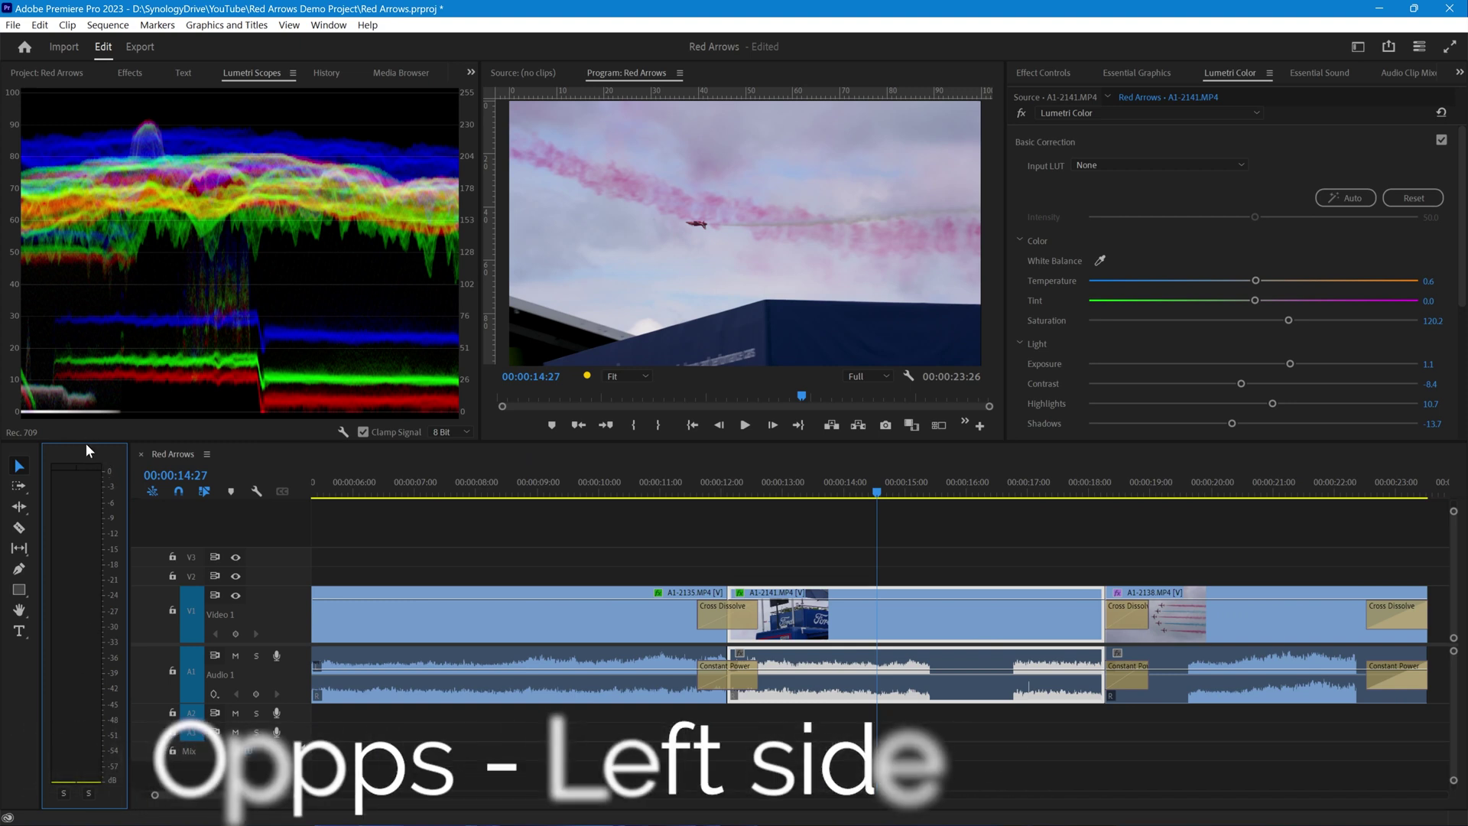
Step: Try docking the audio meters between the Tools panel and the timeline, and on the outer side of the Lumetri Color panel group
click(1359, 458)
drag(1360, 457, 1443, 600)
drag(1416, 374, 1005, 126)
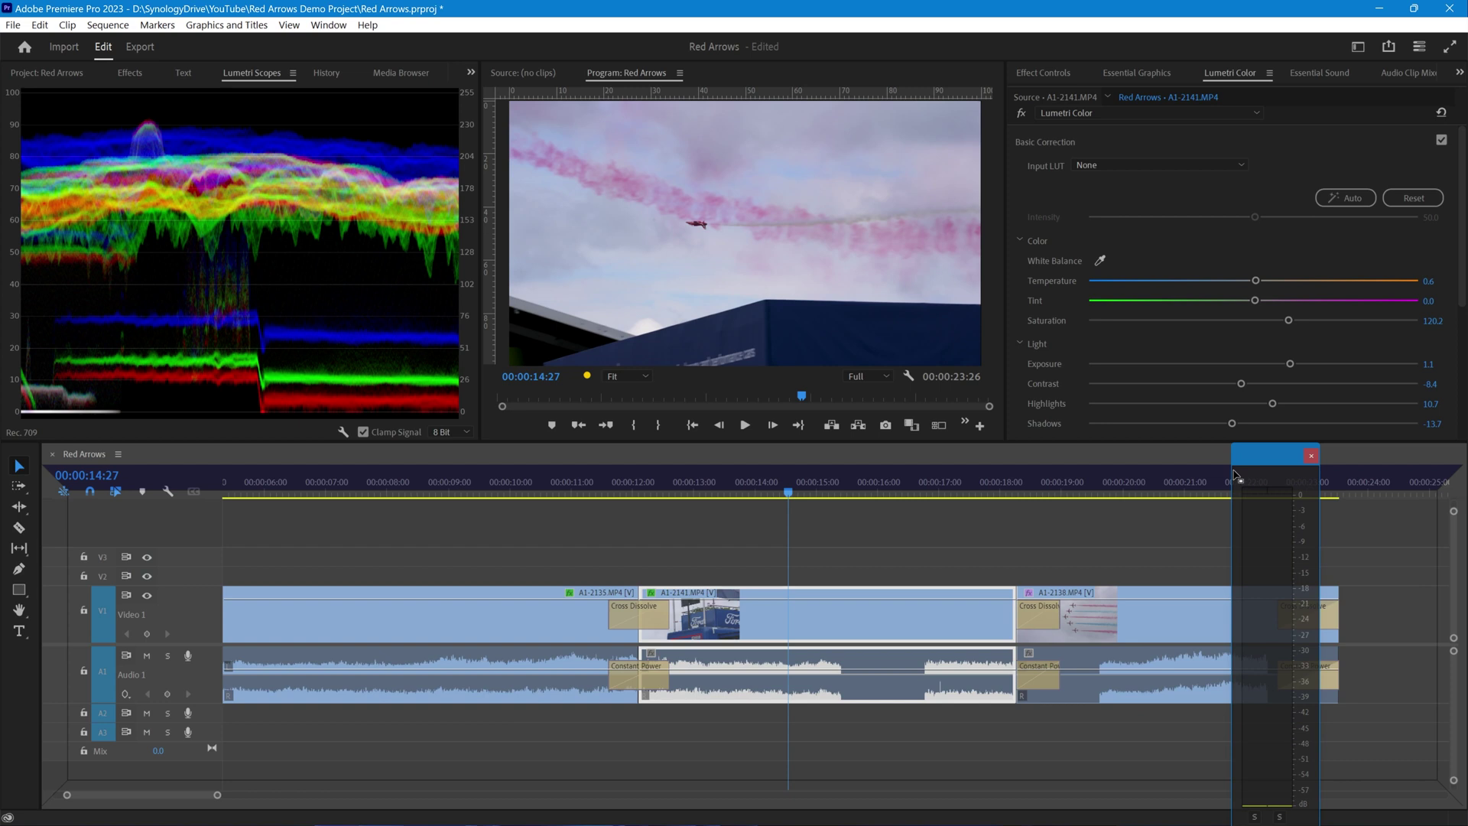
drag(1234, 474, 1455, 248)
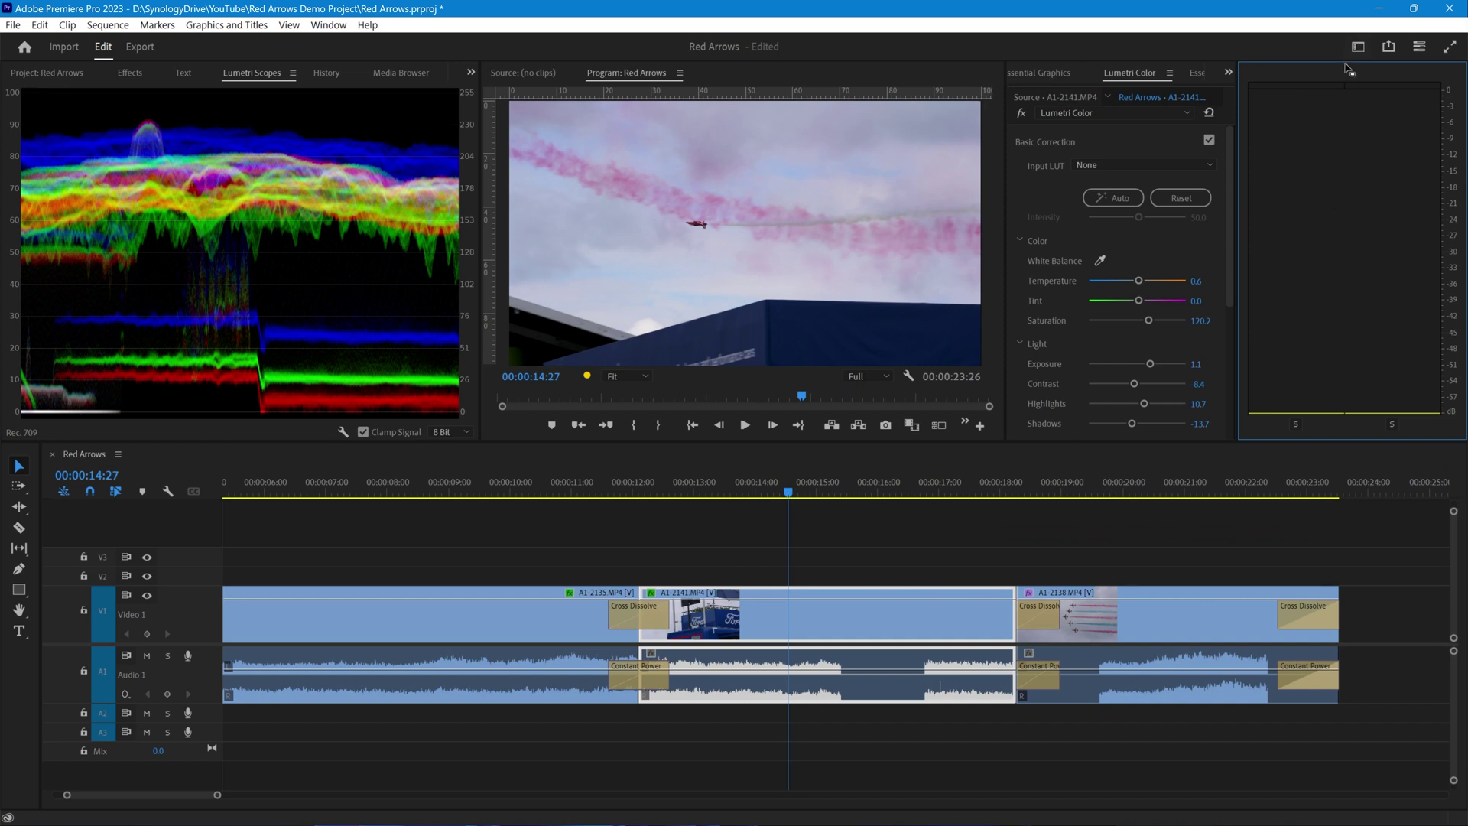
Step: Dock the audio meters back beside the end of the timeline and shrink them to a narrow vertical strip
drag(1345, 90, 1455, 633)
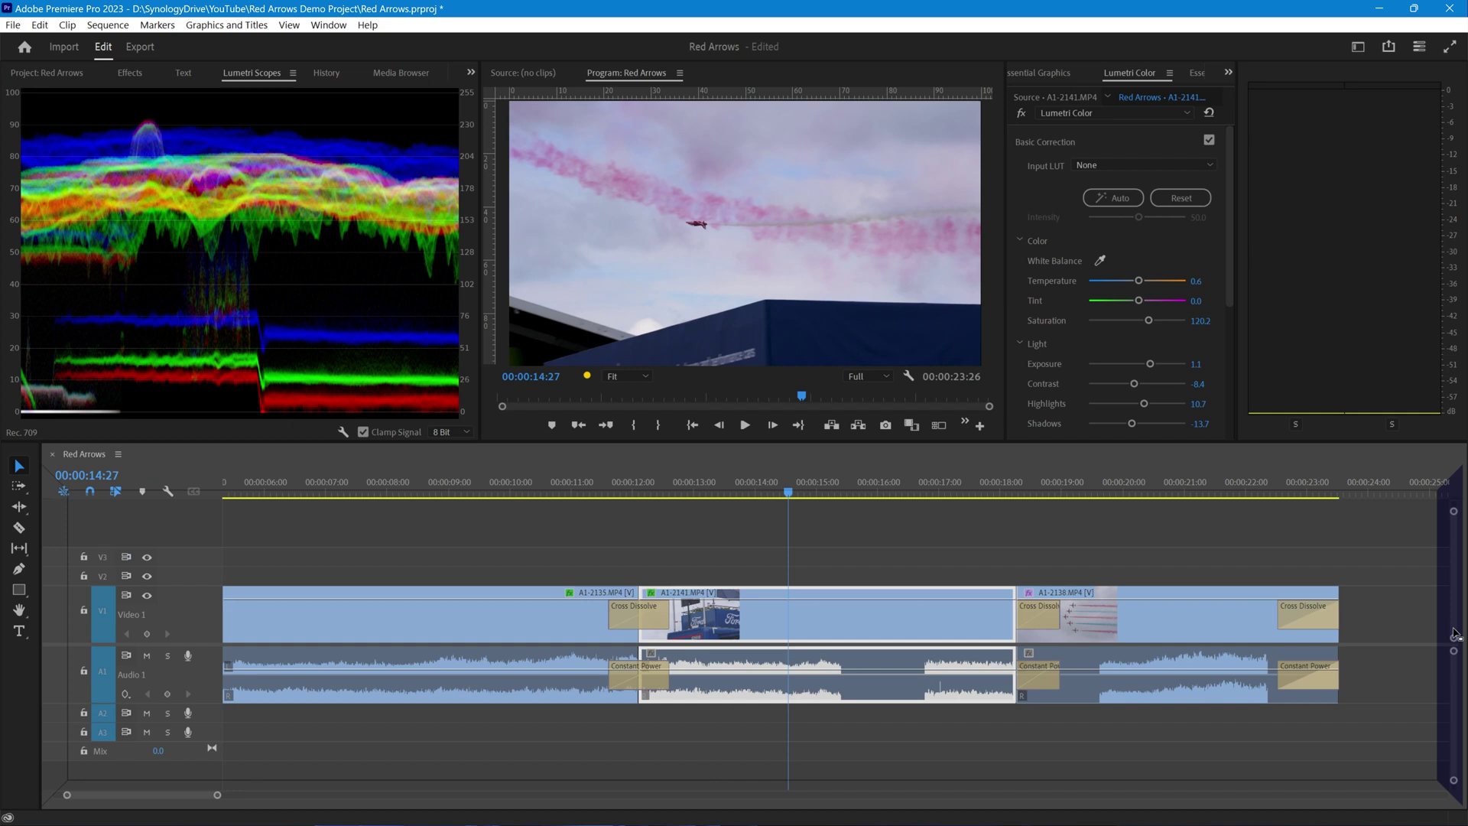
drag(1455, 633, 1455, 634)
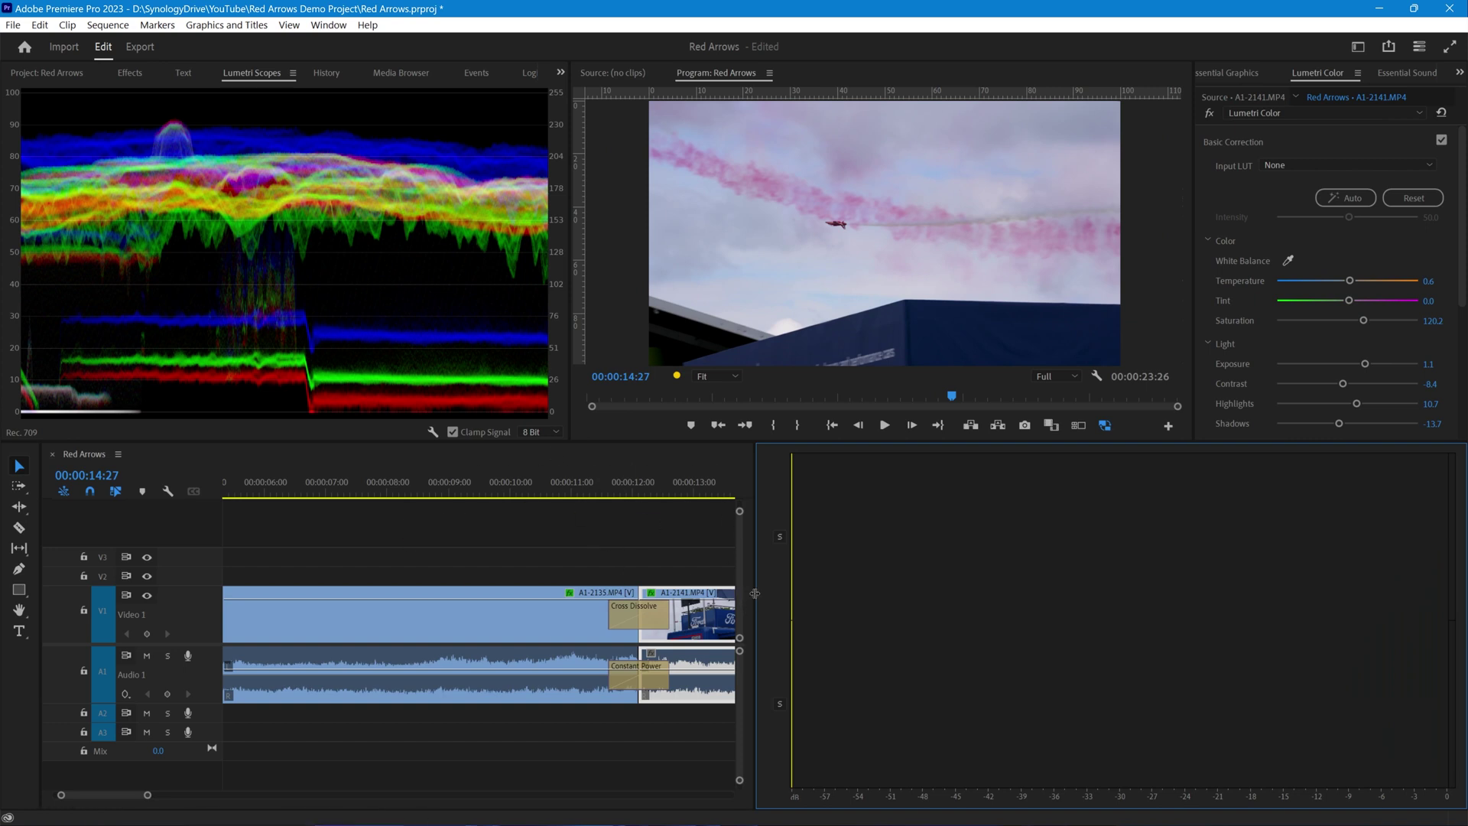
drag(758, 596, 1397, 673)
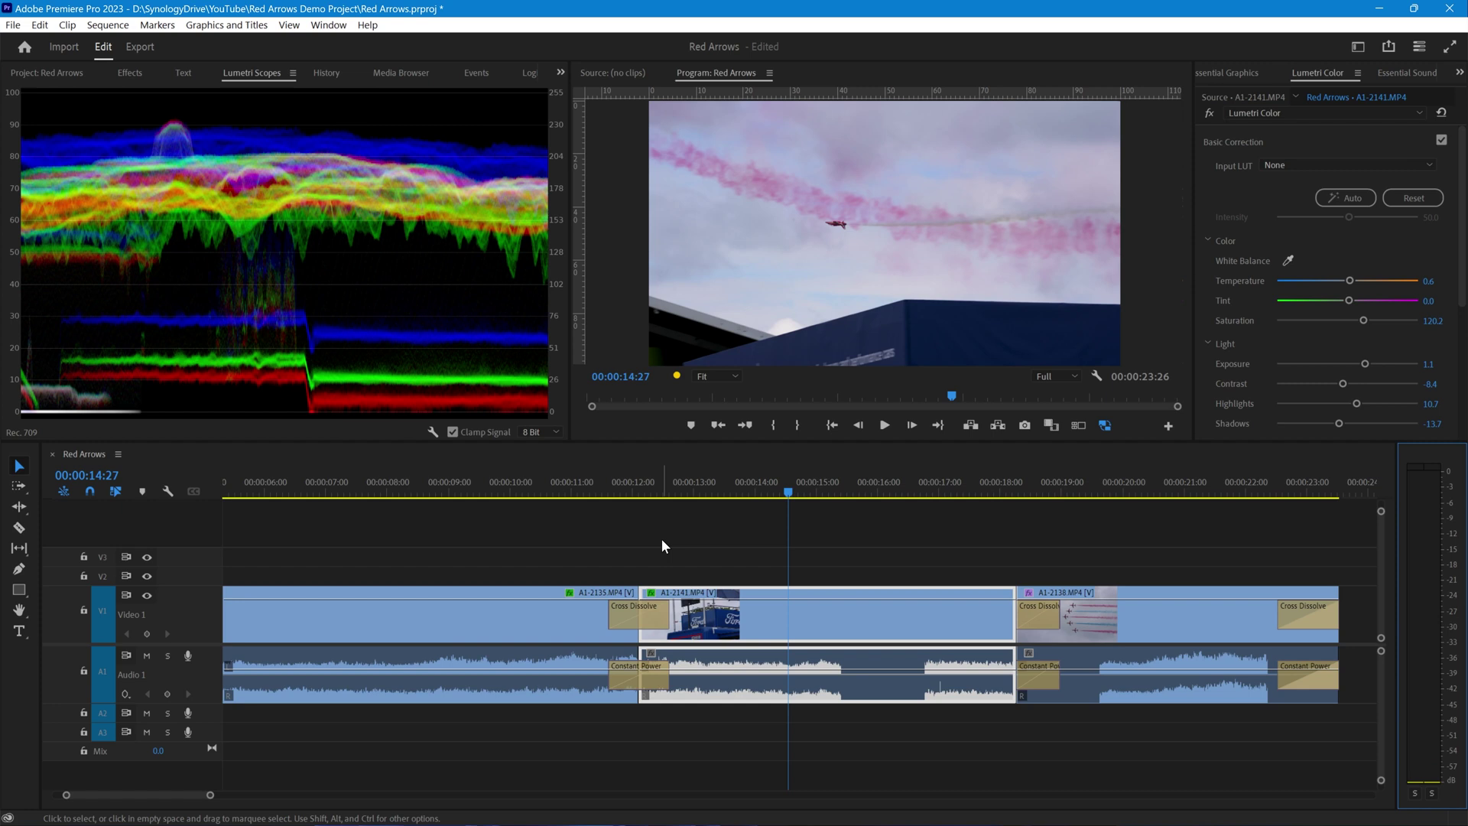
Step: Widen the Lumetri Color panel group, reorder the Essential Graphics tab so it ends before Lumetri Color, and display Lumetri Color
drag(1191, 153, 1022, 77)
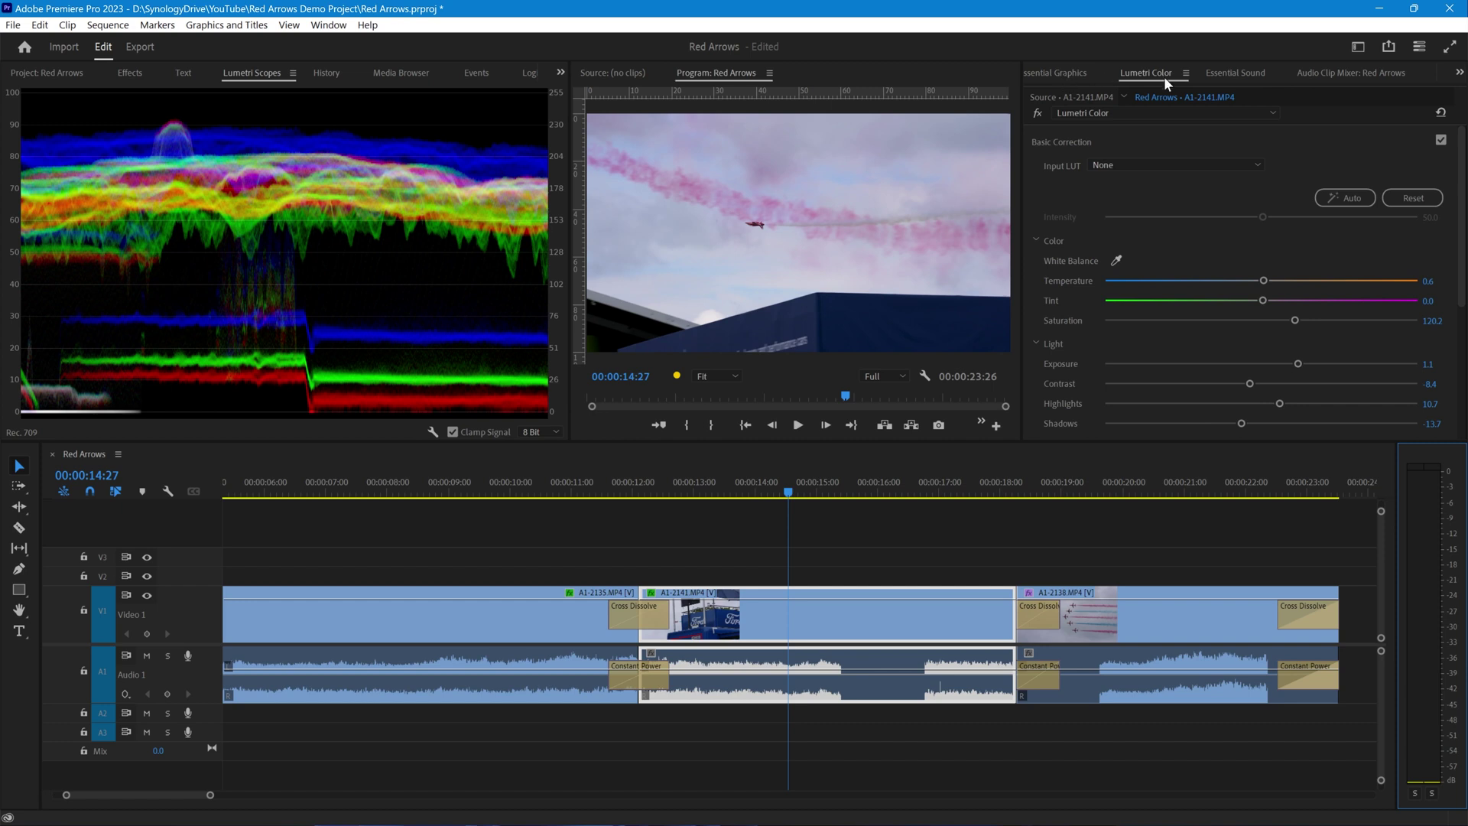
click(1061, 75)
drag(1088, 72, 1286, 96)
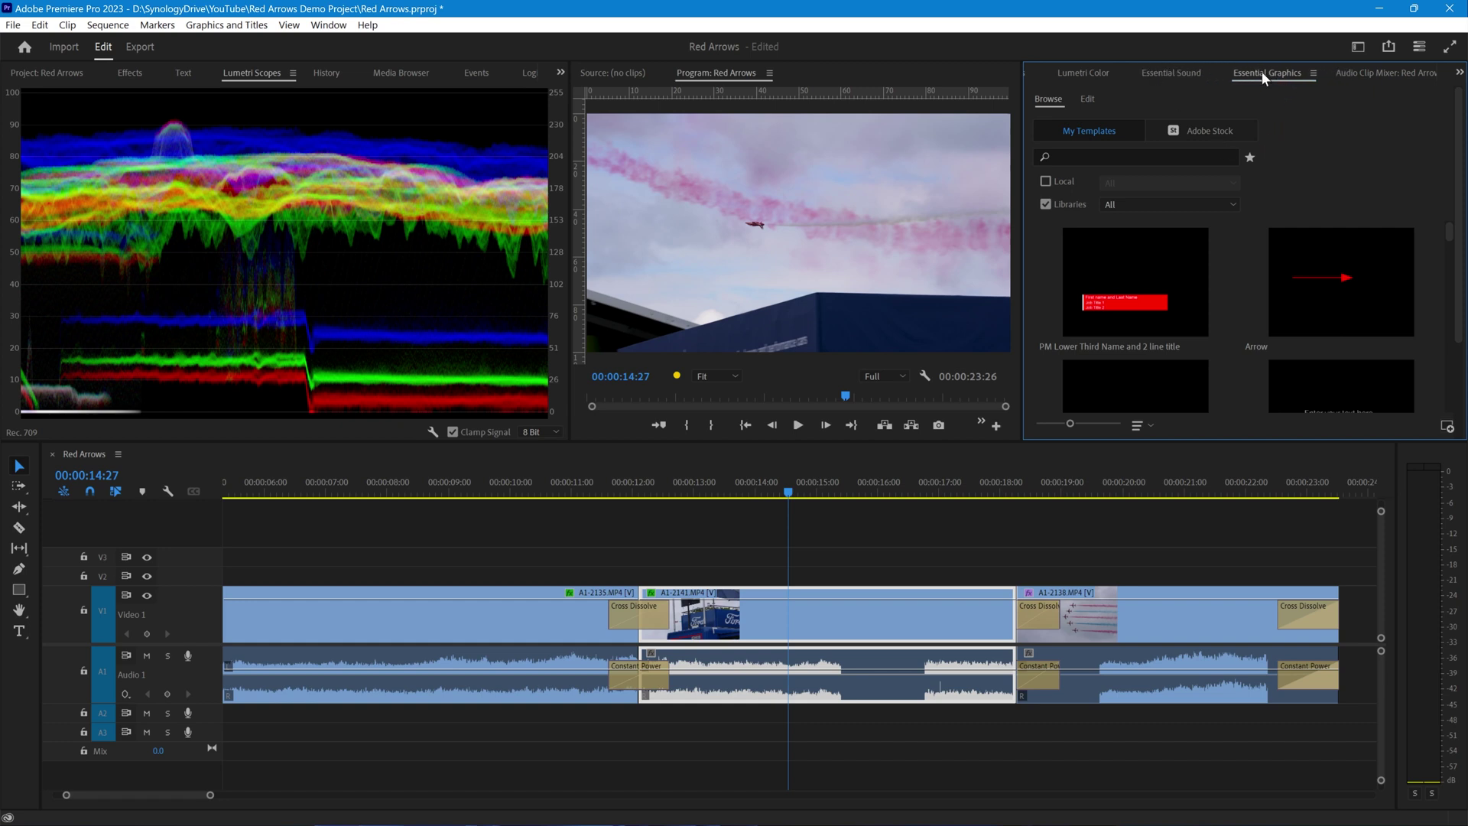
drag(1262, 71, 1145, 69)
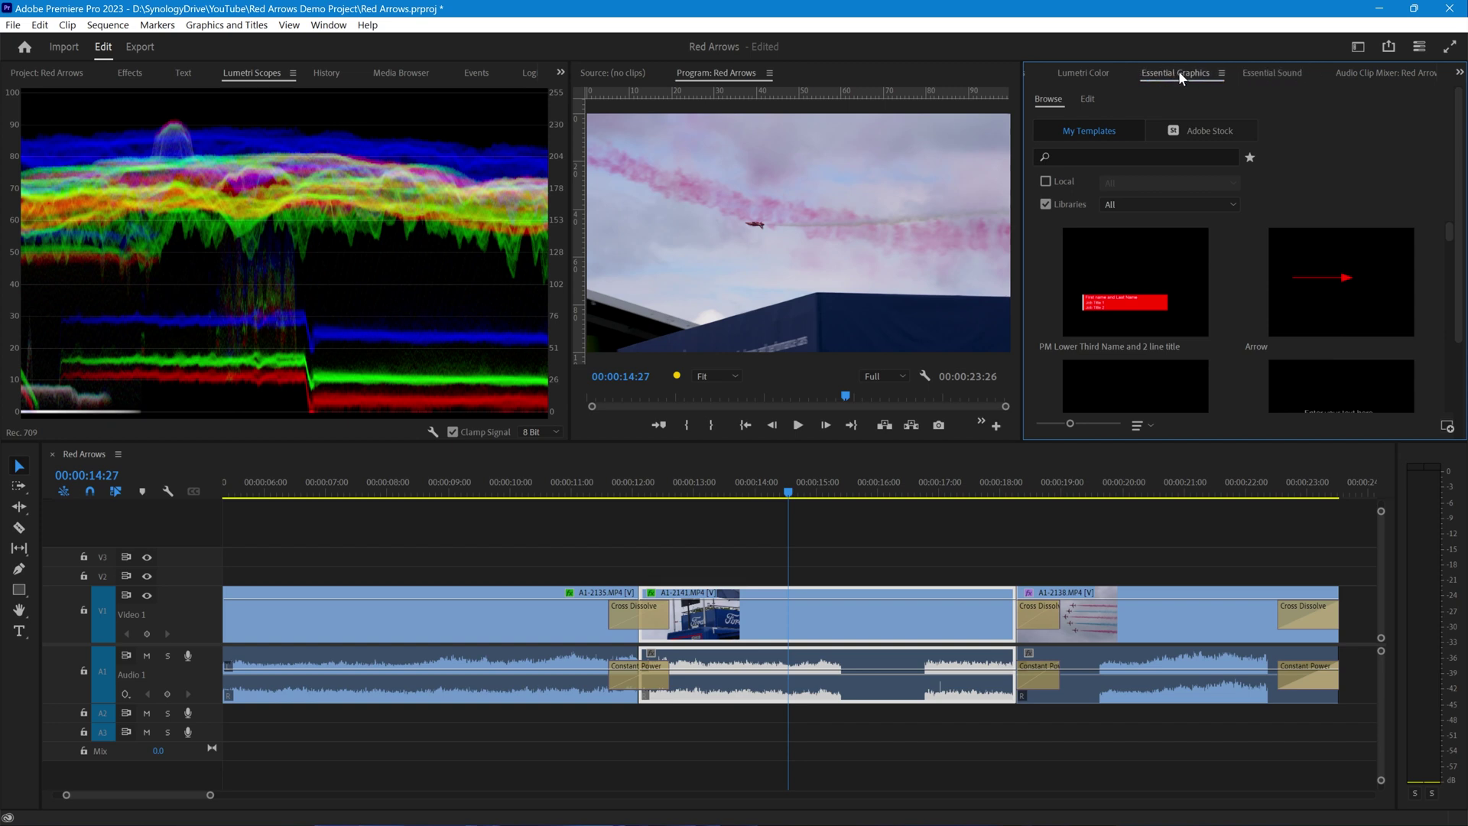
drag(1178, 72, 1078, 72)
click(1187, 73)
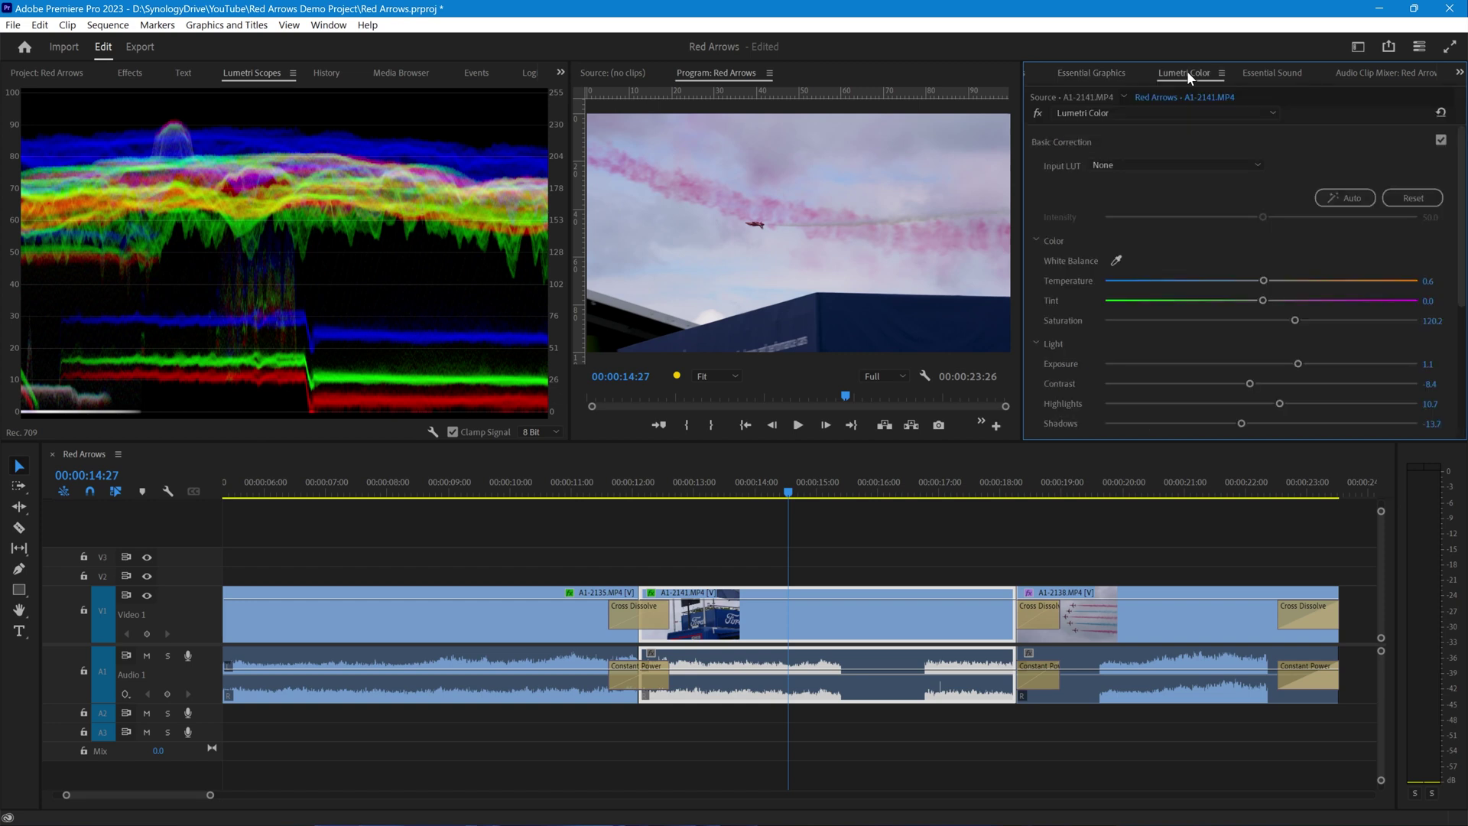
Step: Try Lumetri Color in the Program monitor's group, and return it to the Effect Controls group between Essential Graphics and Essential Sound
drag(1186, 71, 863, 75)
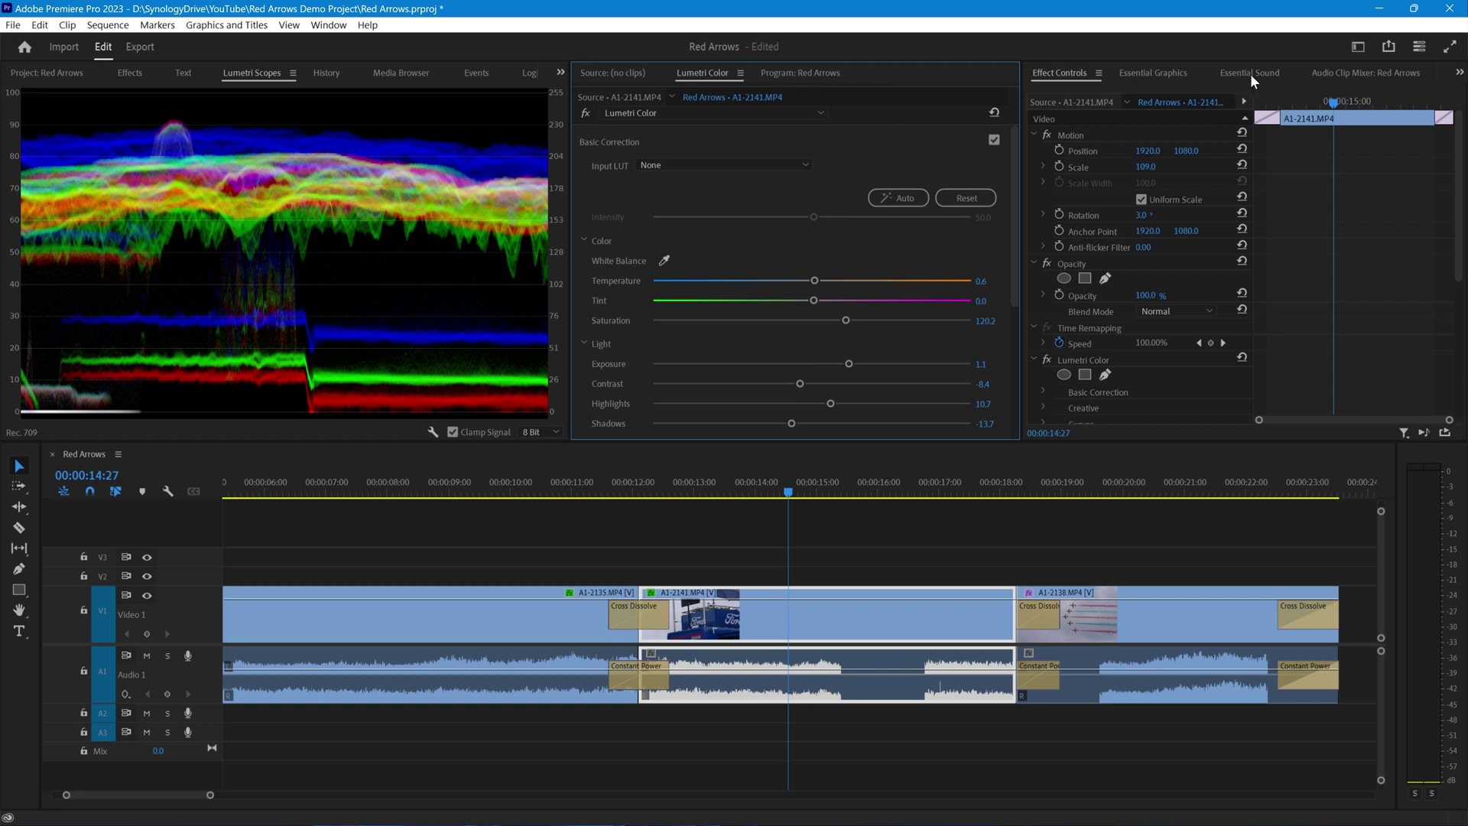
click(1262, 128)
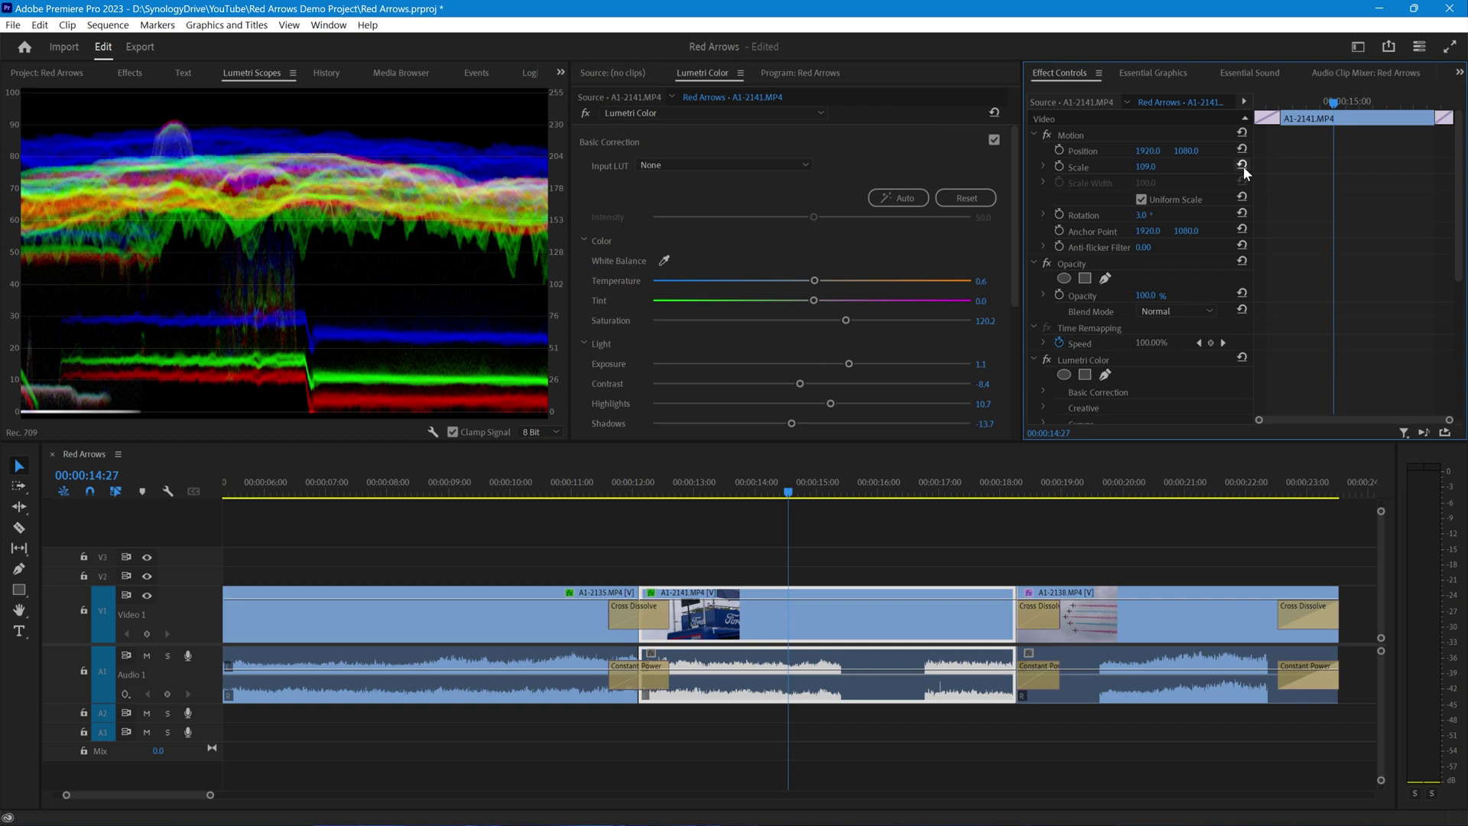
click(780, 95)
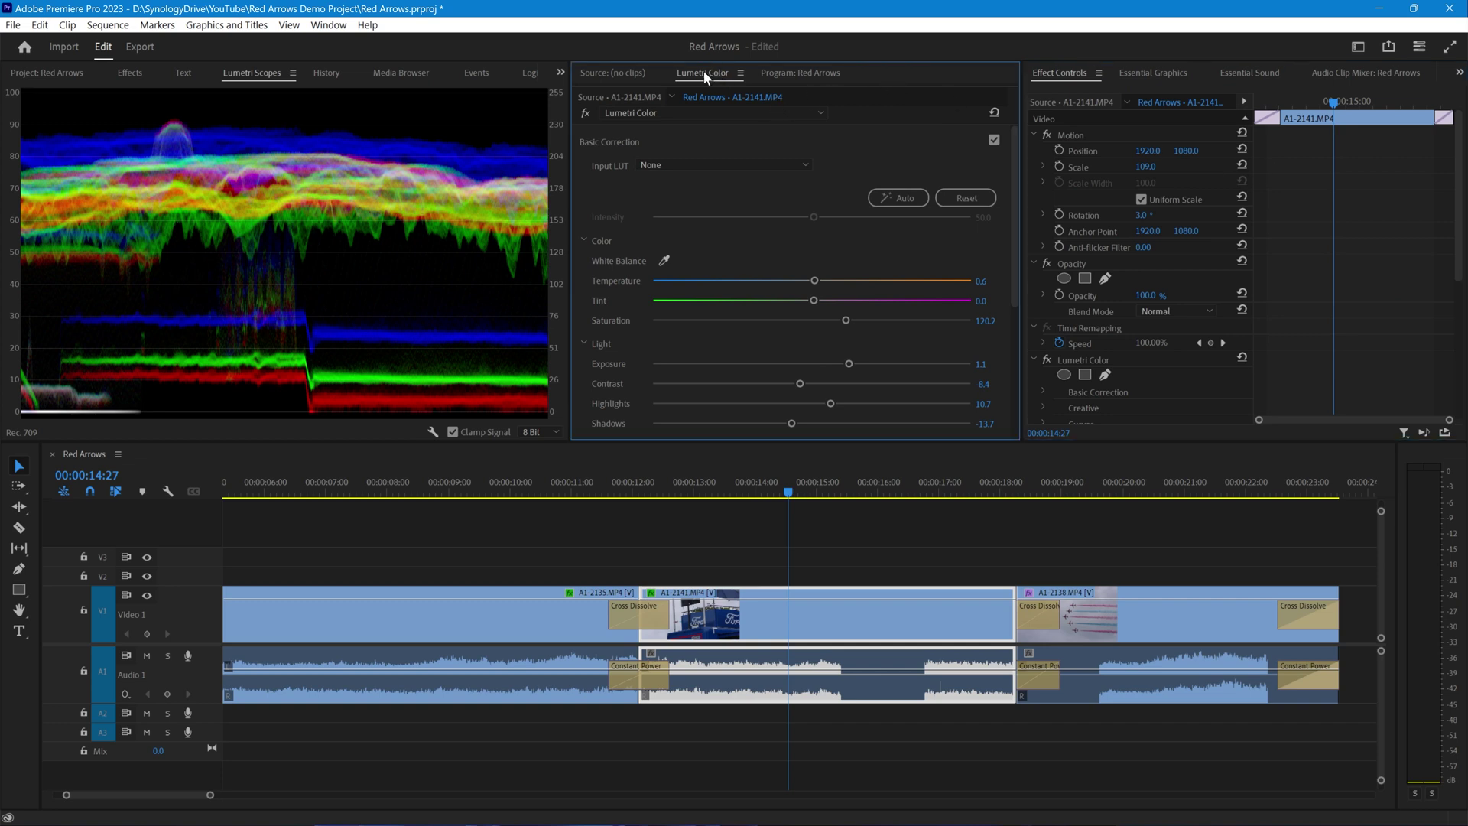
drag(704, 72, 1137, 72)
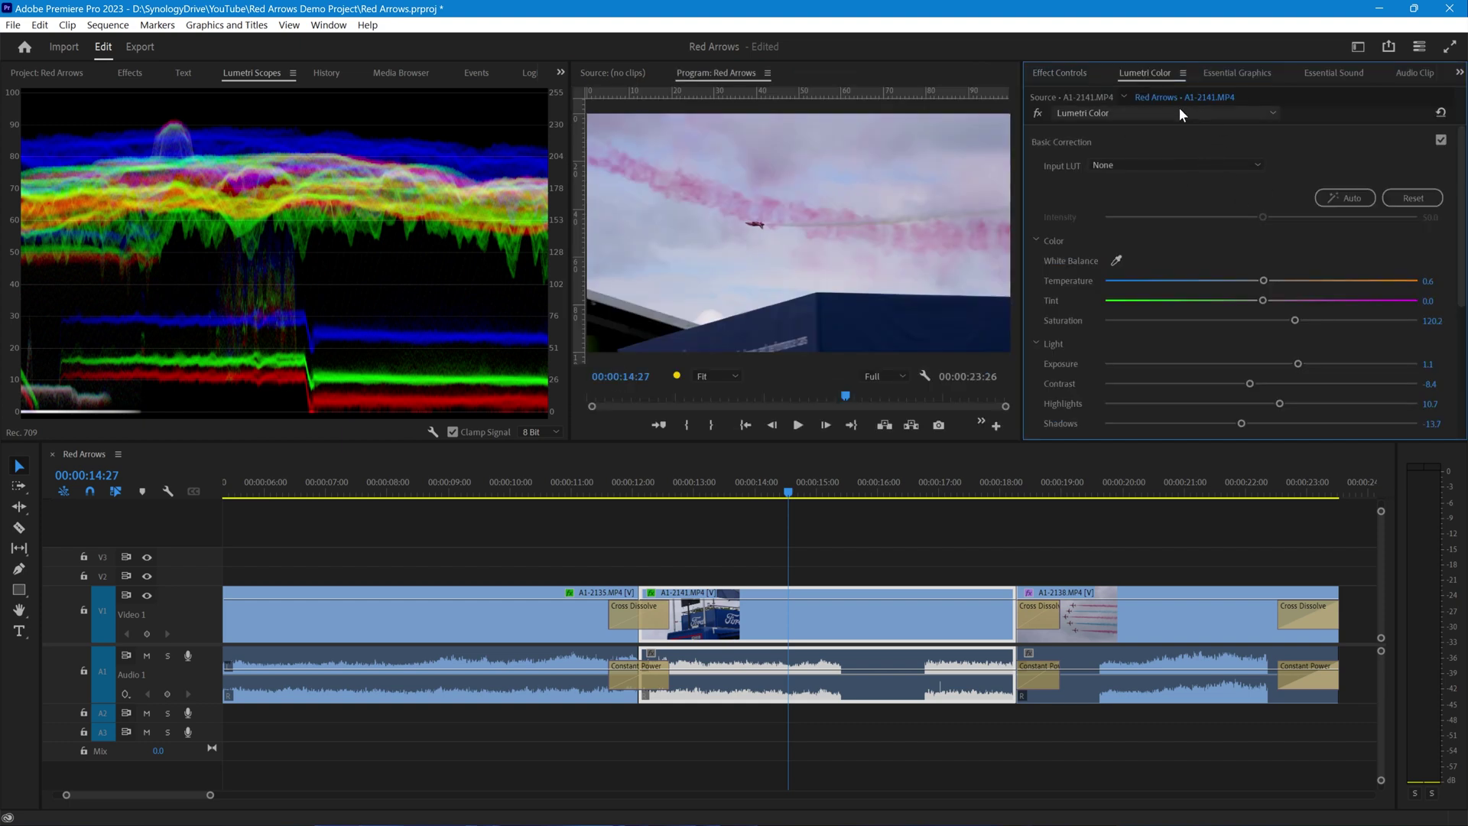
drag(1145, 73, 1250, 75)
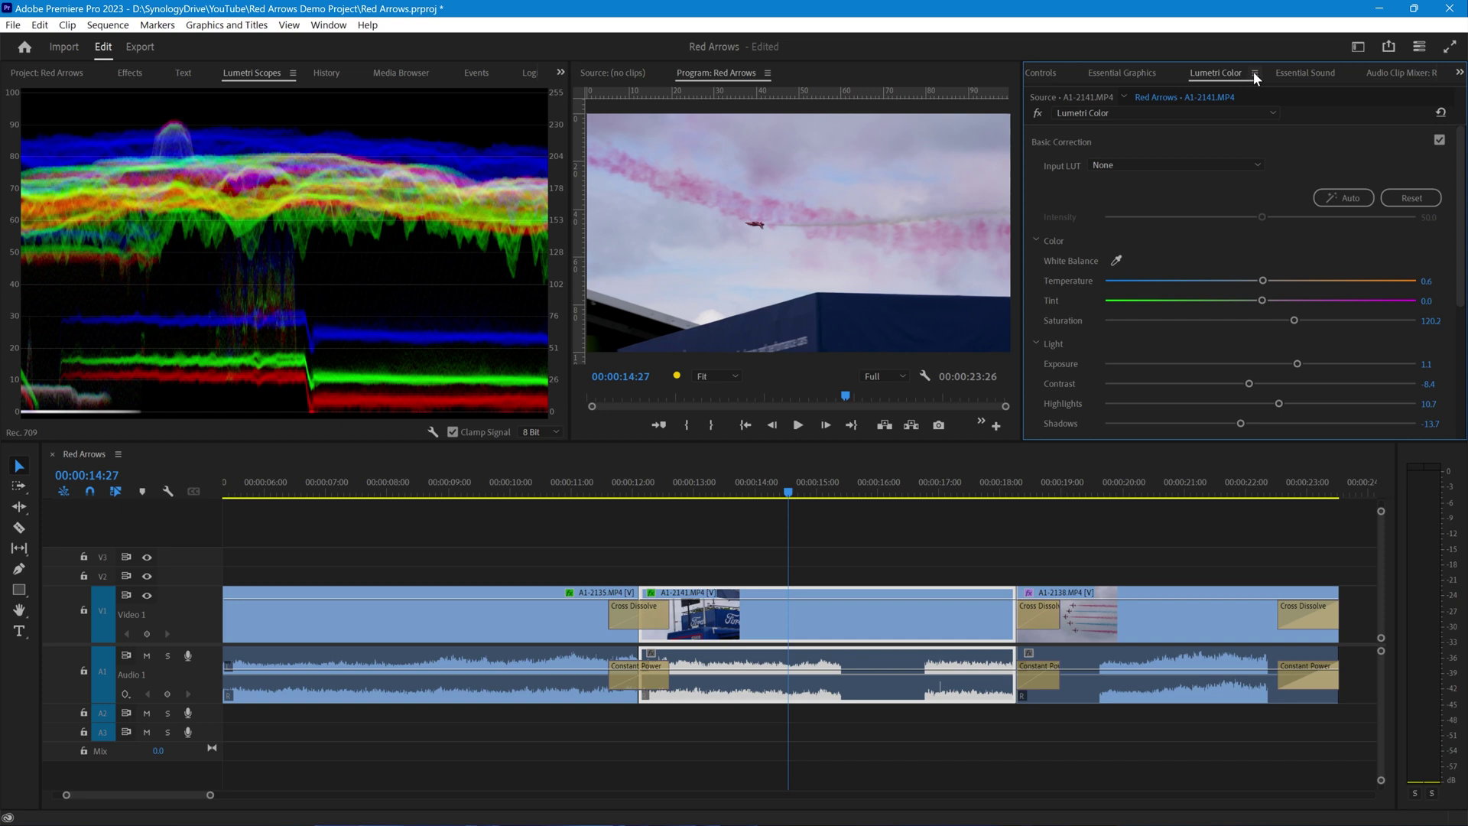
Step: Close the Lumetri Color panel
click(1253, 73)
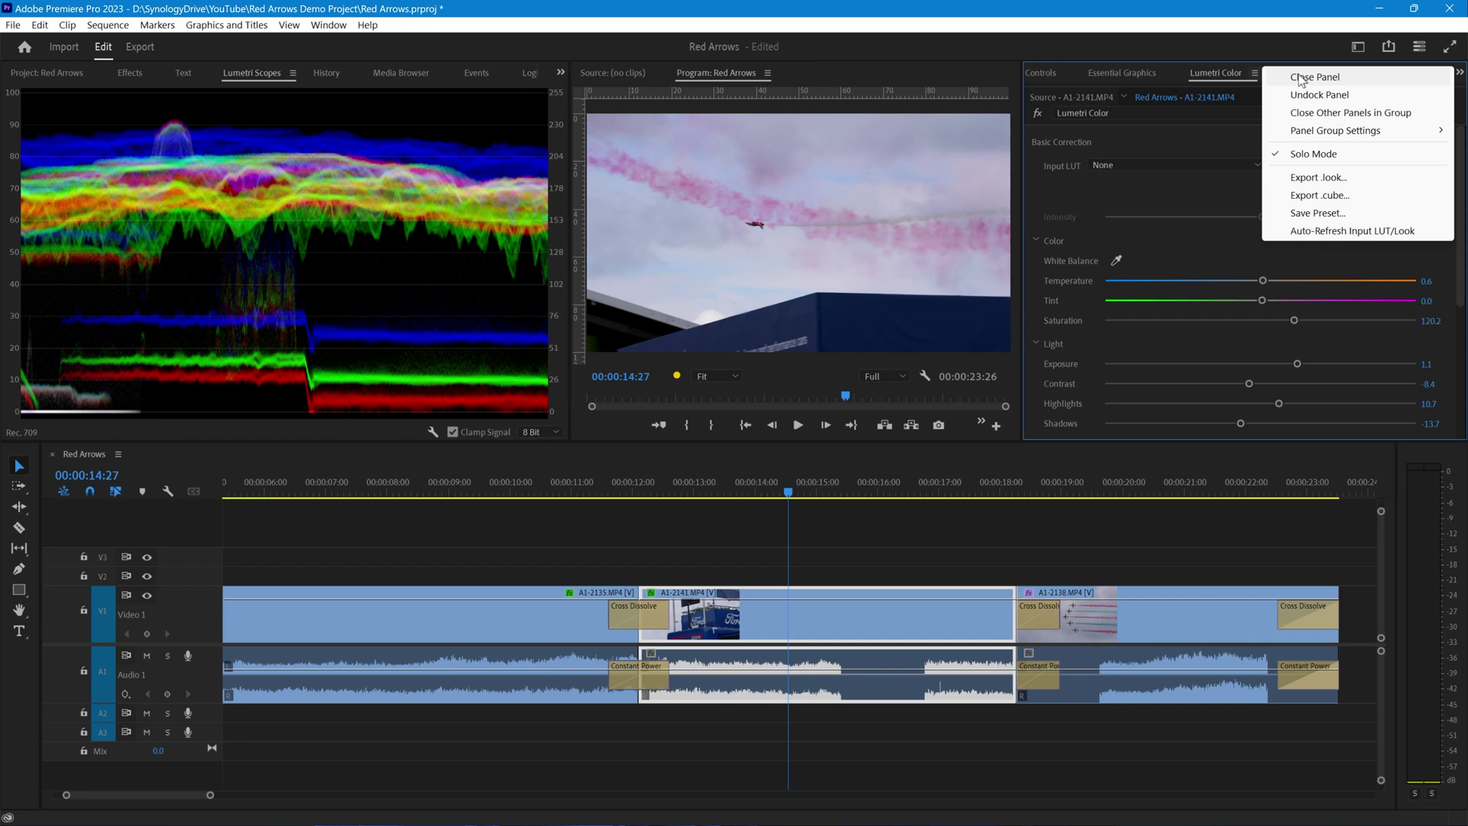
click(1246, 73)
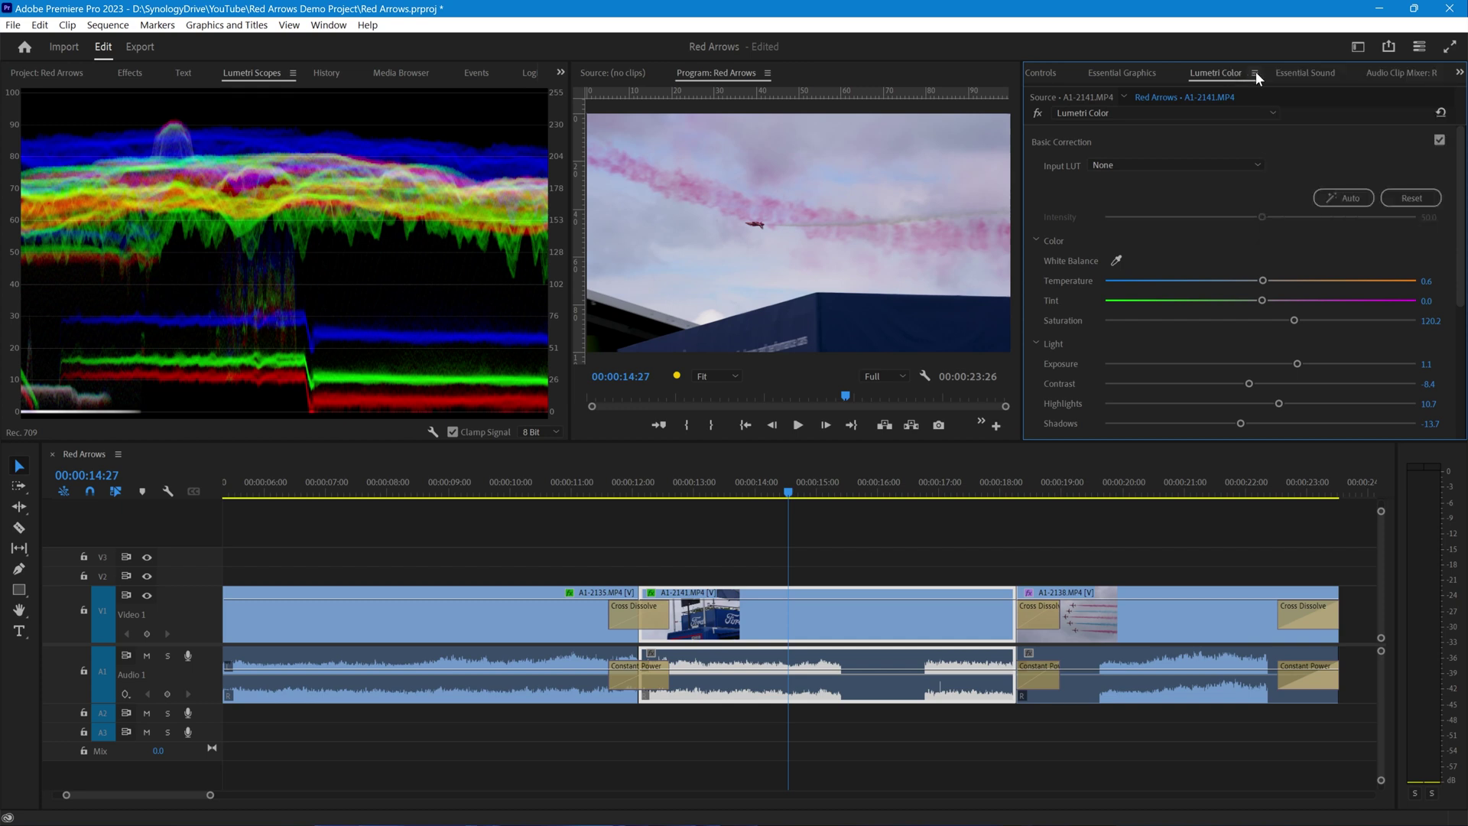
click(1254, 73)
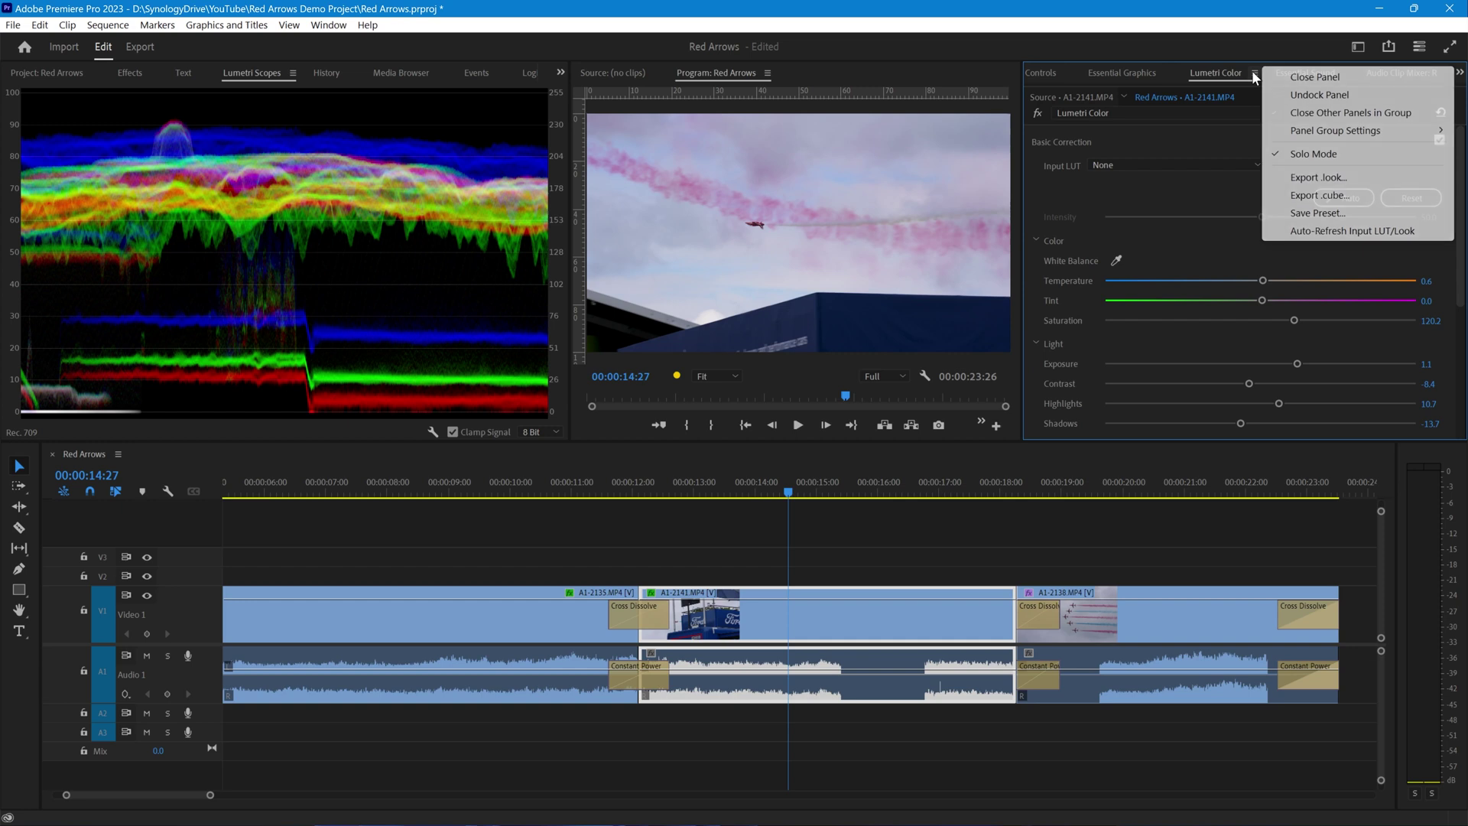
click(1316, 79)
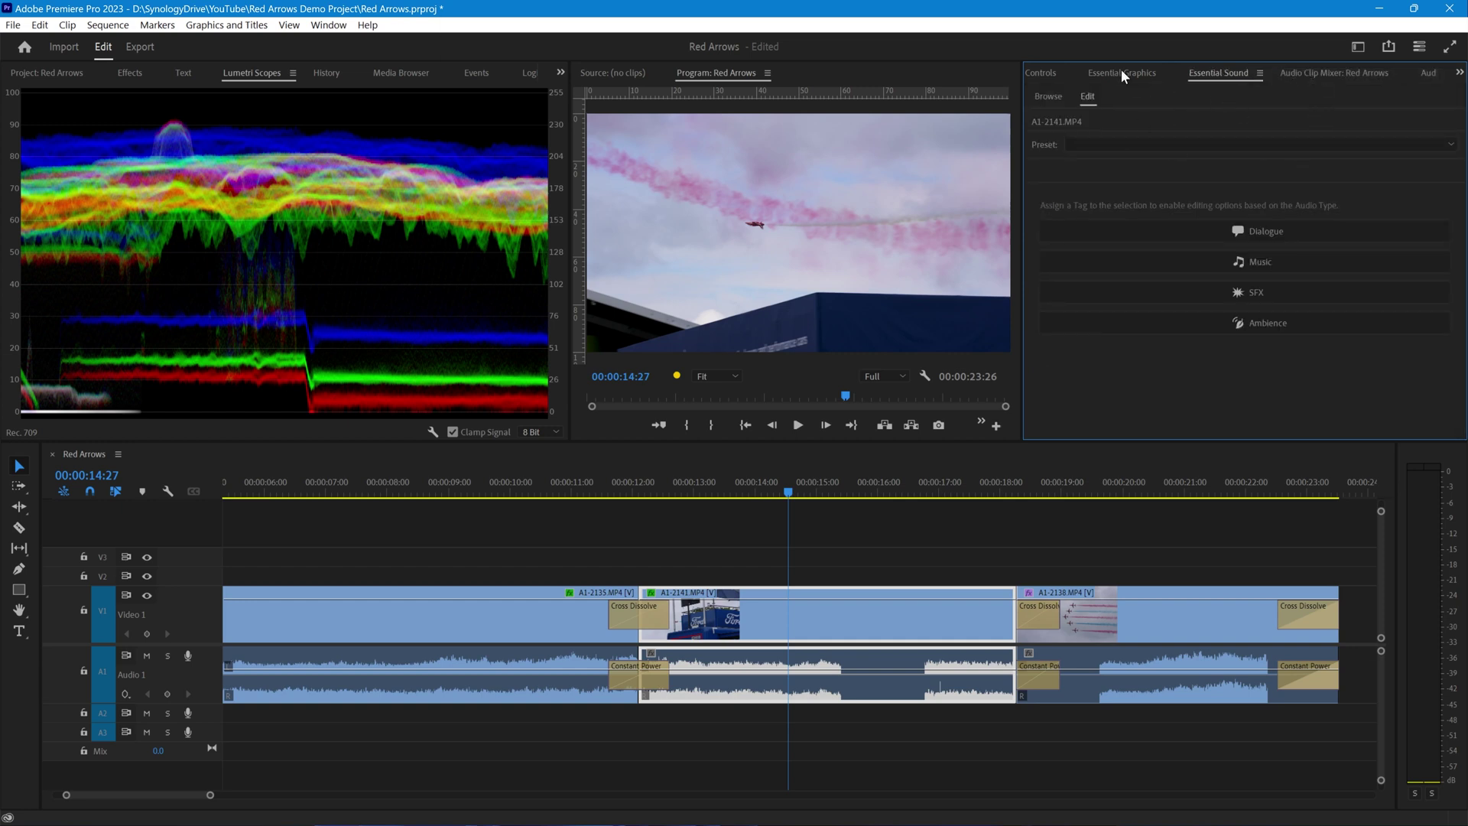
Step: Reopen the Lumetri Color panel and place it between Effect Controls and Essential Graphics in the group
click(327, 26)
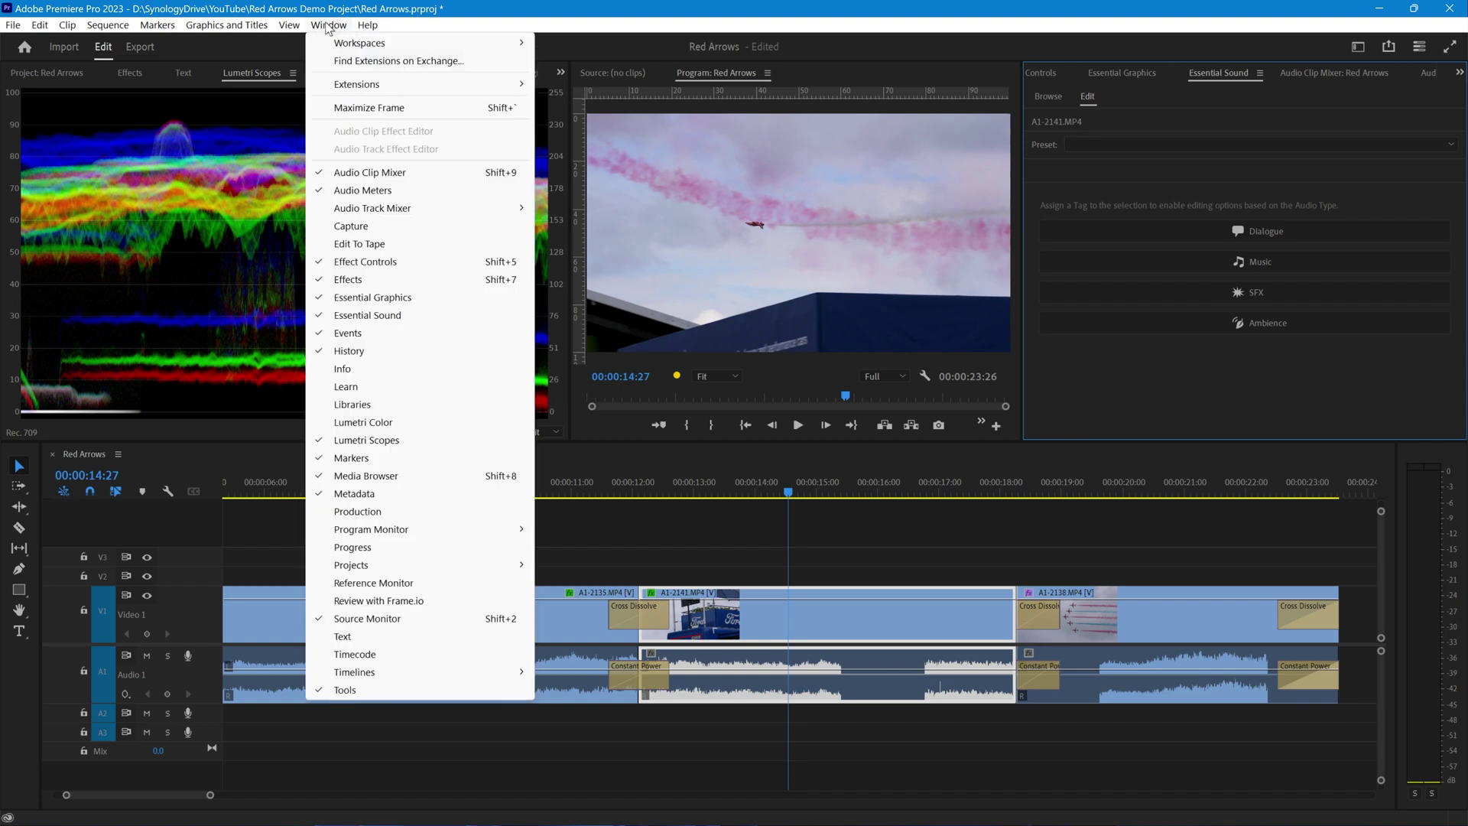
click(365, 426)
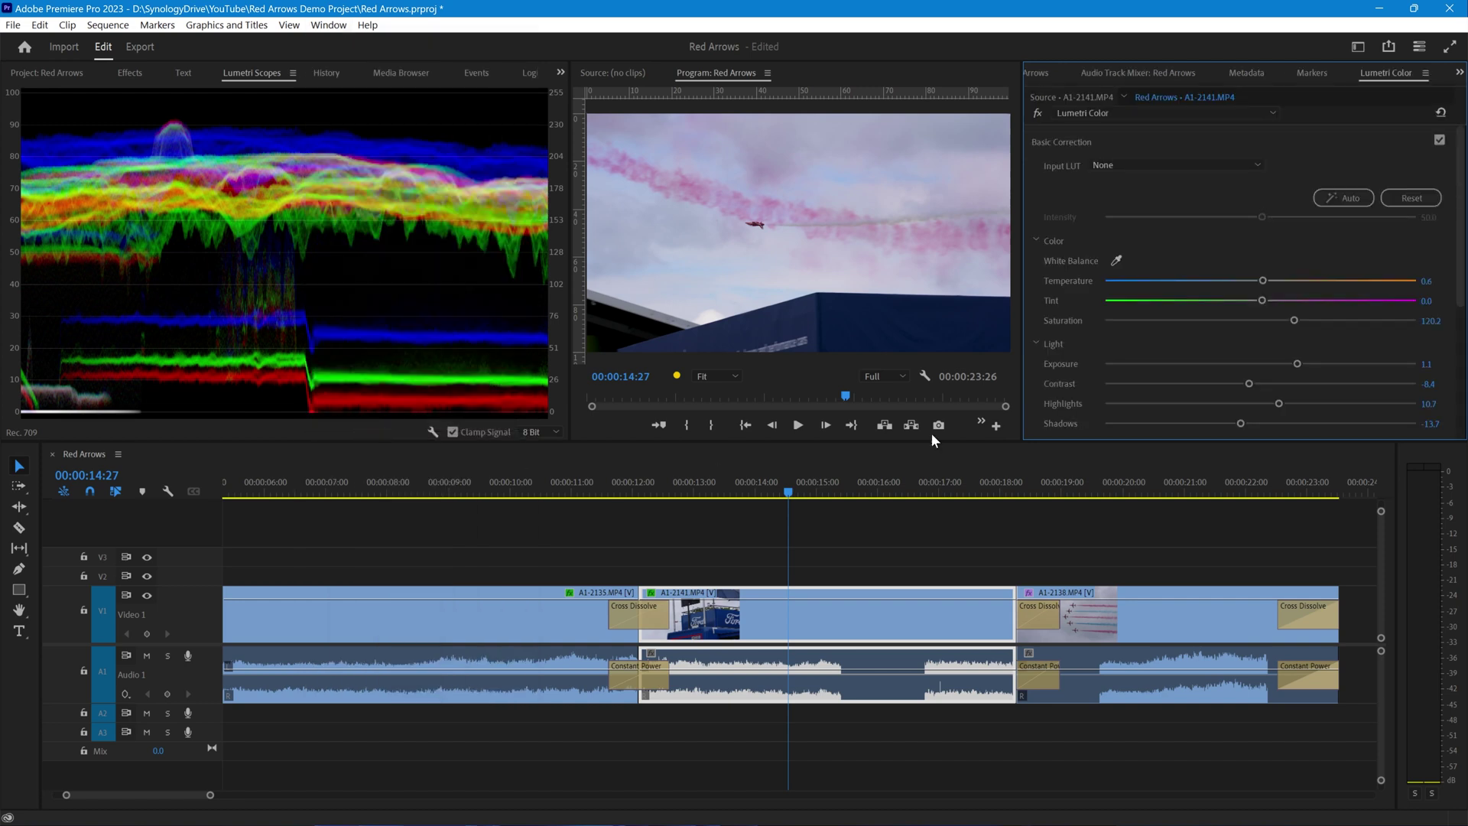
drag(1385, 71, 1029, 68)
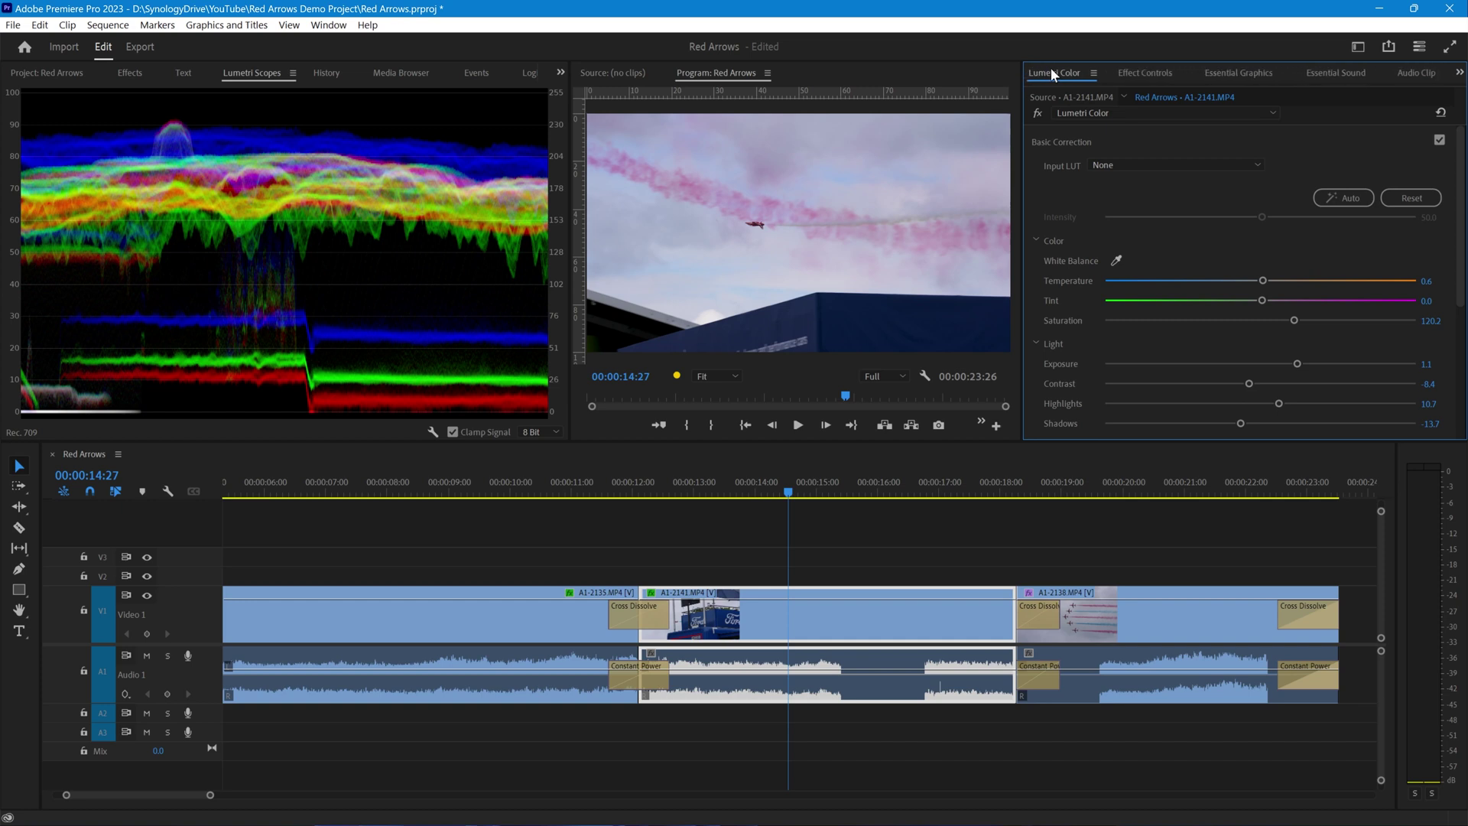
drag(1057, 71, 1166, 75)
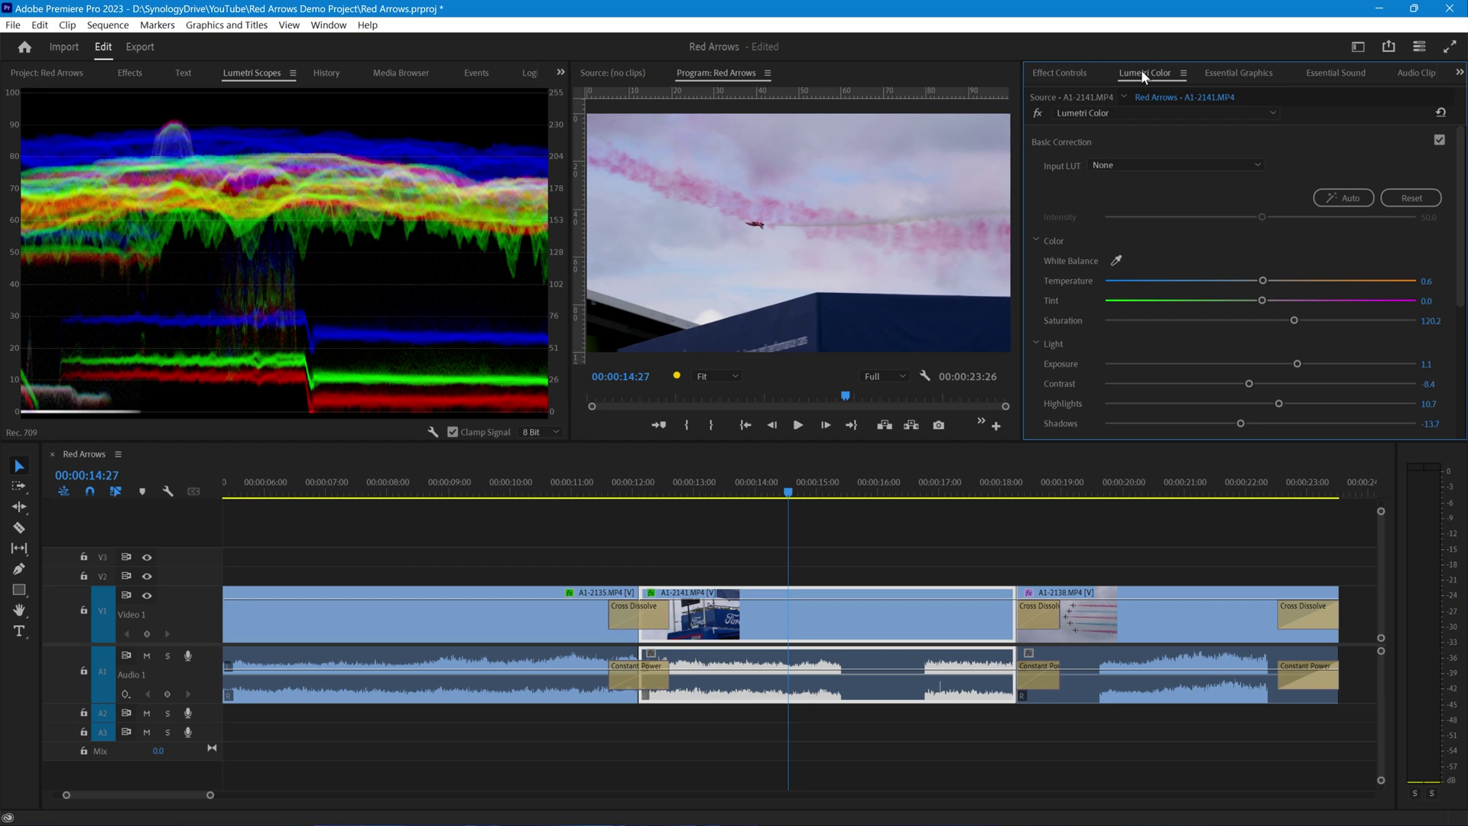
Step: Try docking Lumetri Color as a separate panel beside the Program monitor, and between the timeline and the audio meters
drag(1145, 73, 1003, 243)
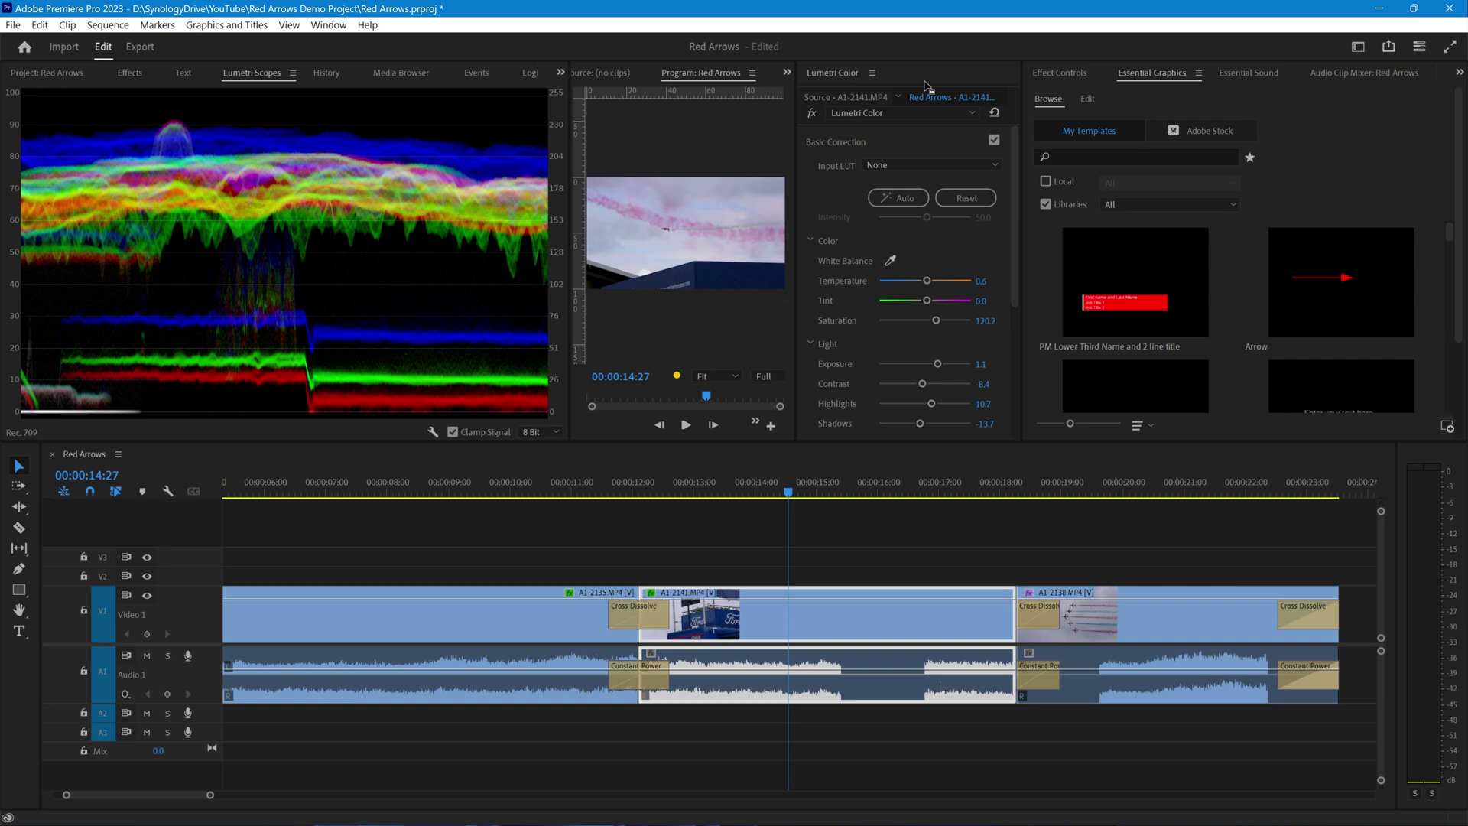
click(972, 523)
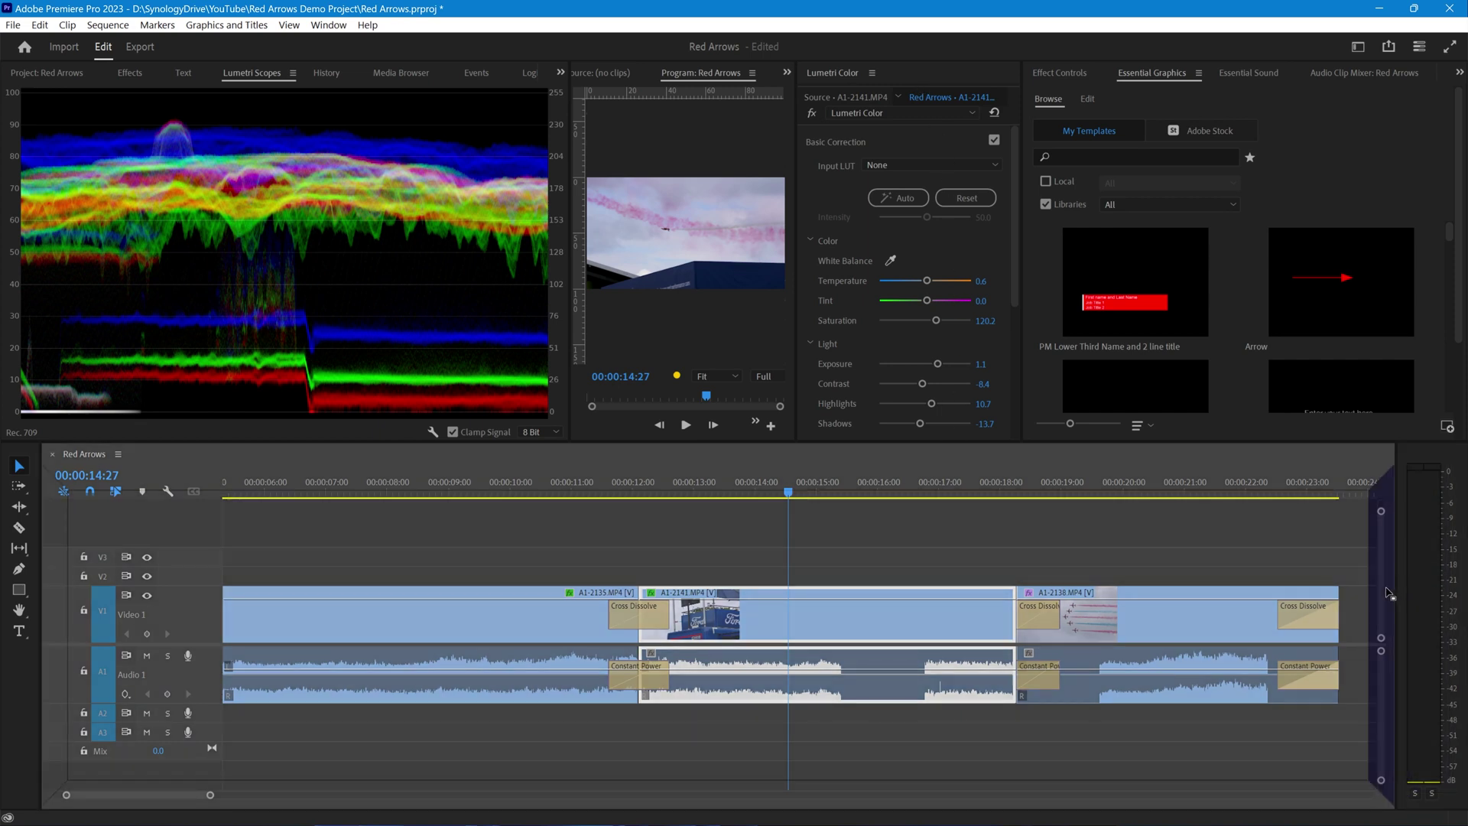
drag(1387, 593, 1388, 593)
drag(719, 549, 1071, 601)
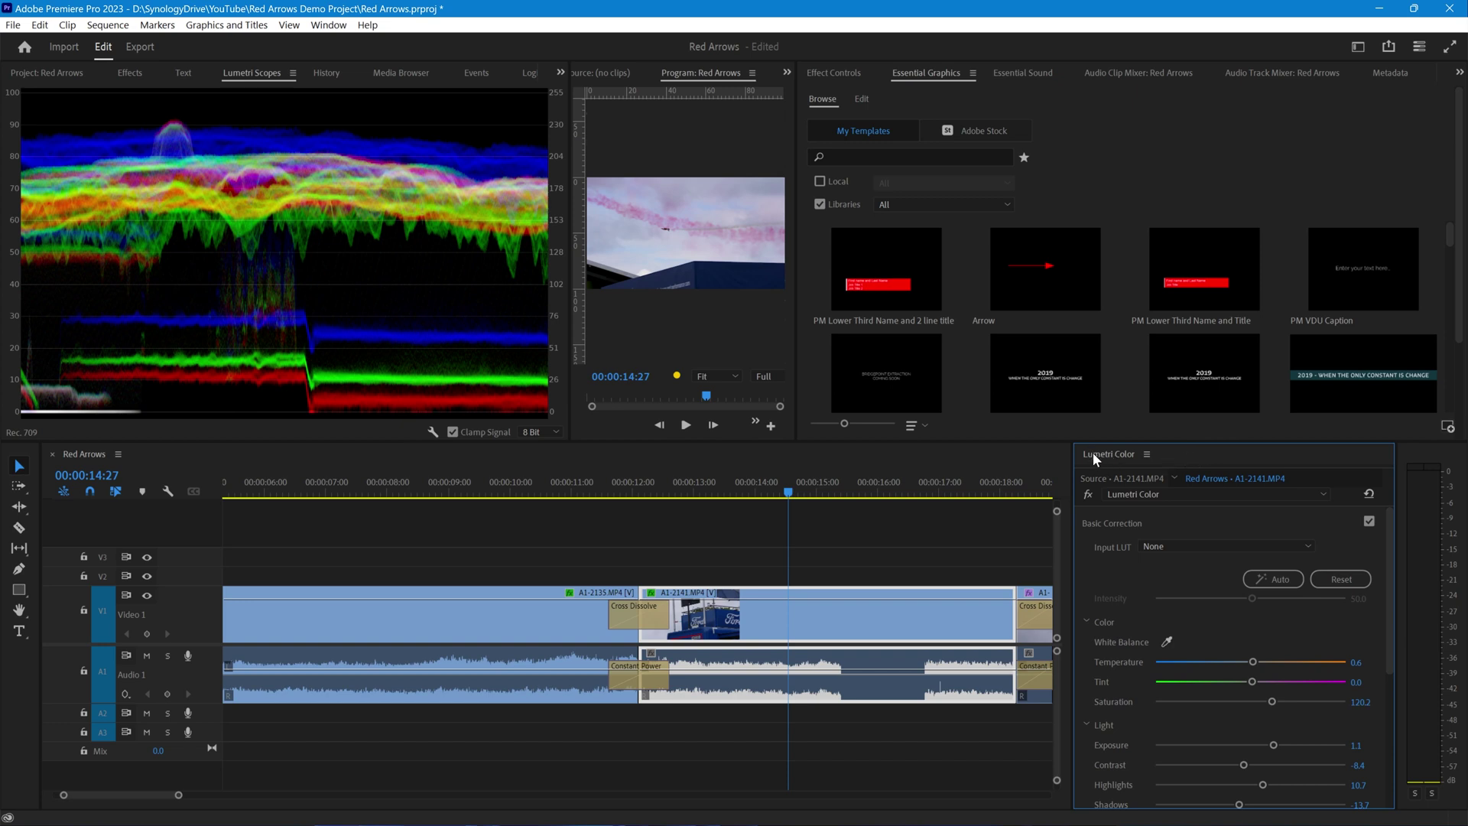
Step: Return Lumetri Color to the Effect Controls group after Essential Graphics, and narrow the audio meters by widening the timeline
drag(1093, 454, 996, 77)
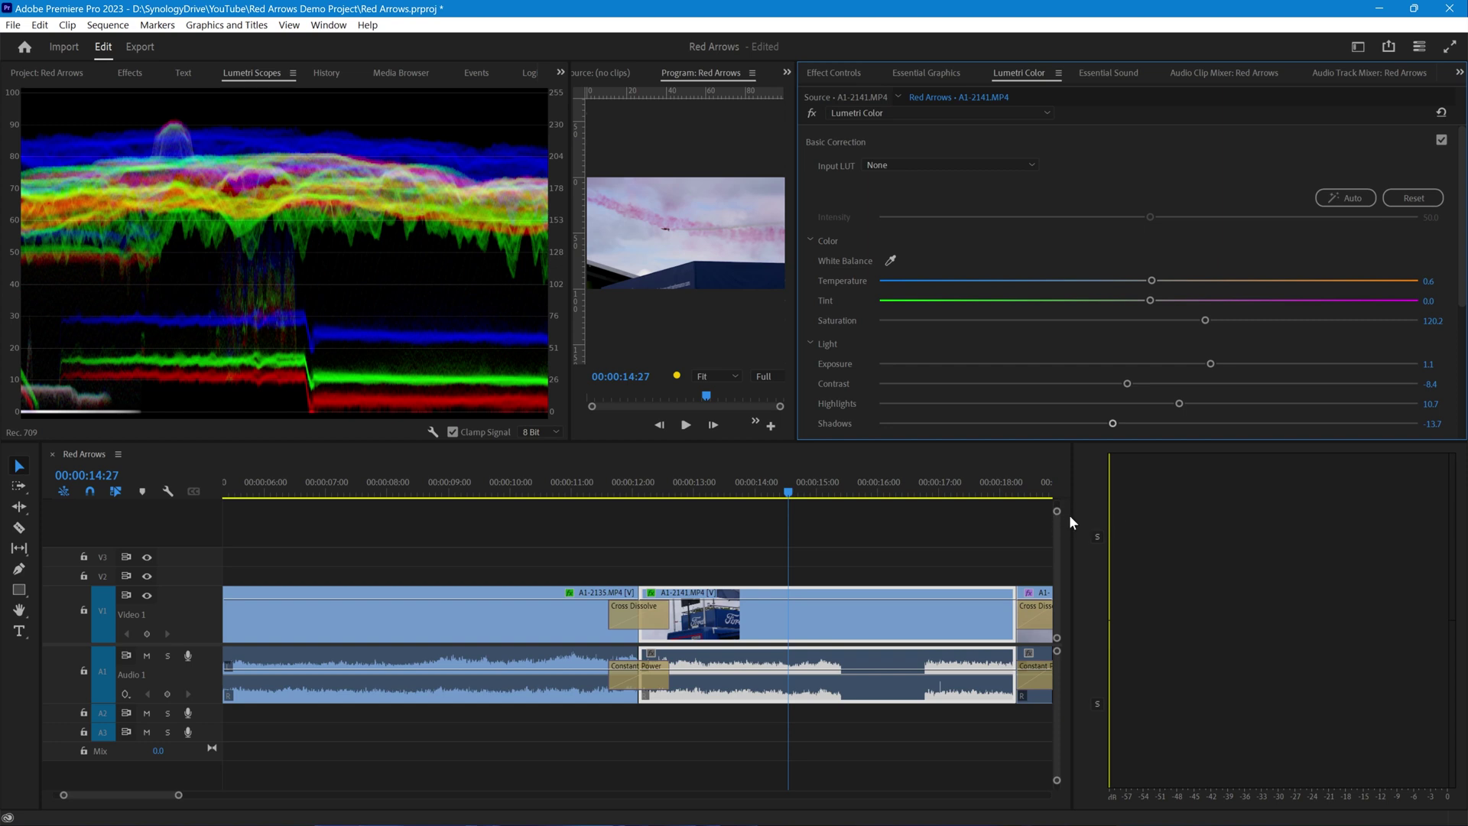
drag(1071, 516, 1389, 516)
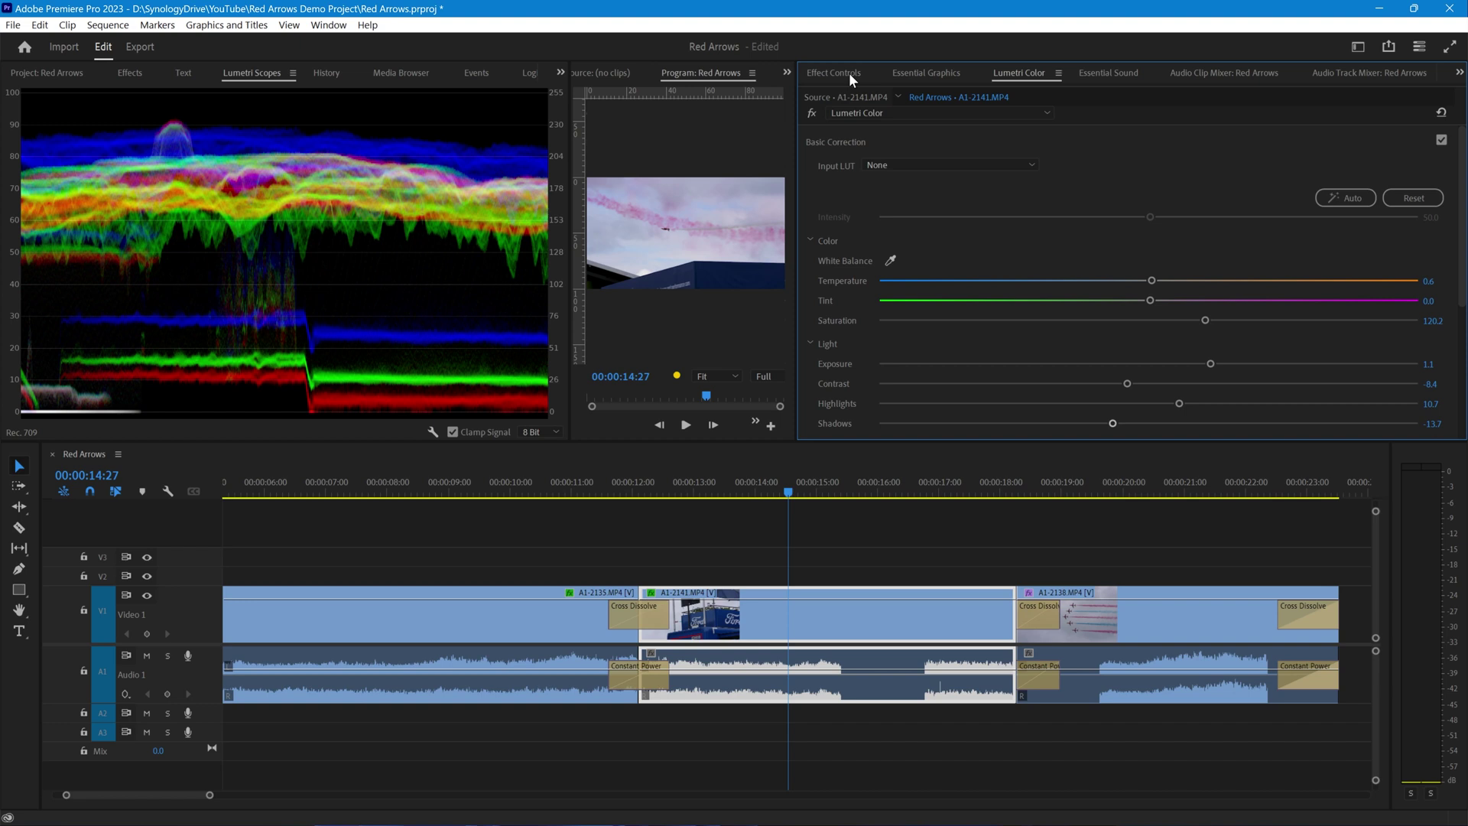
Step: Display Effect Controls and enlarge the Program monitor by narrowing the Effect Controls and Lumetri Scopes groups on either side of it
click(928, 71)
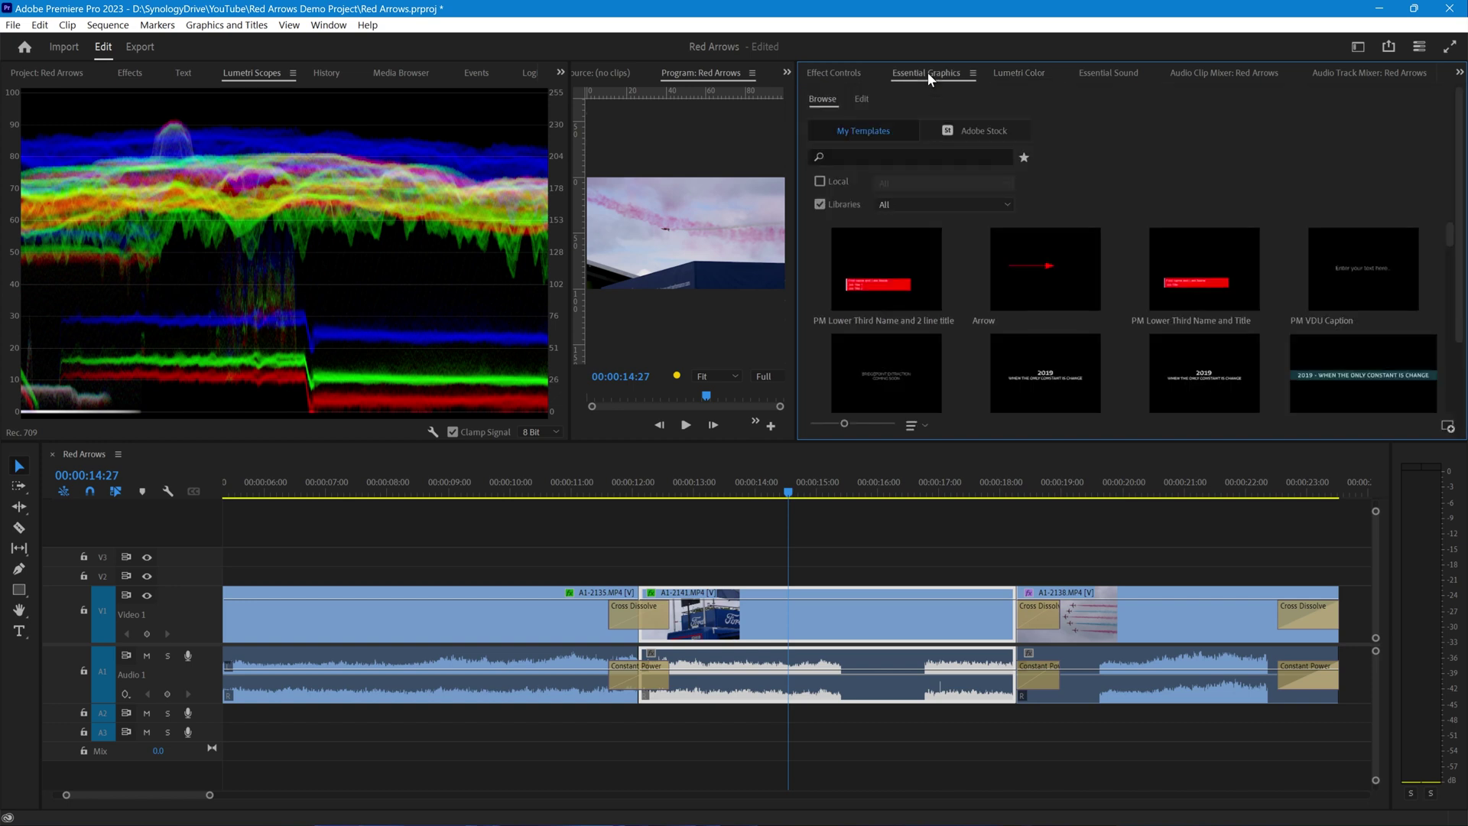
click(833, 69)
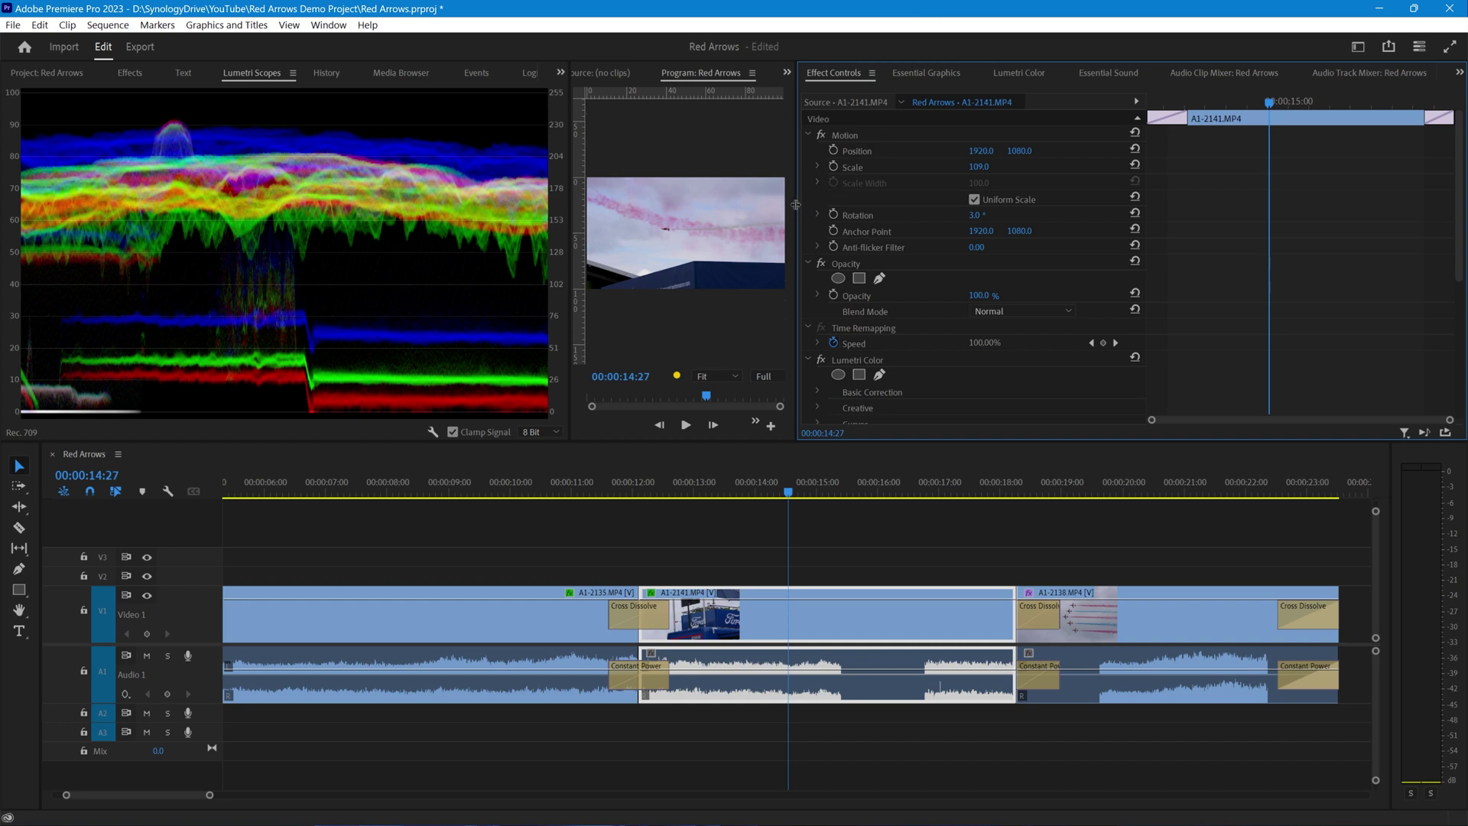
drag(796, 204, 1037, 222)
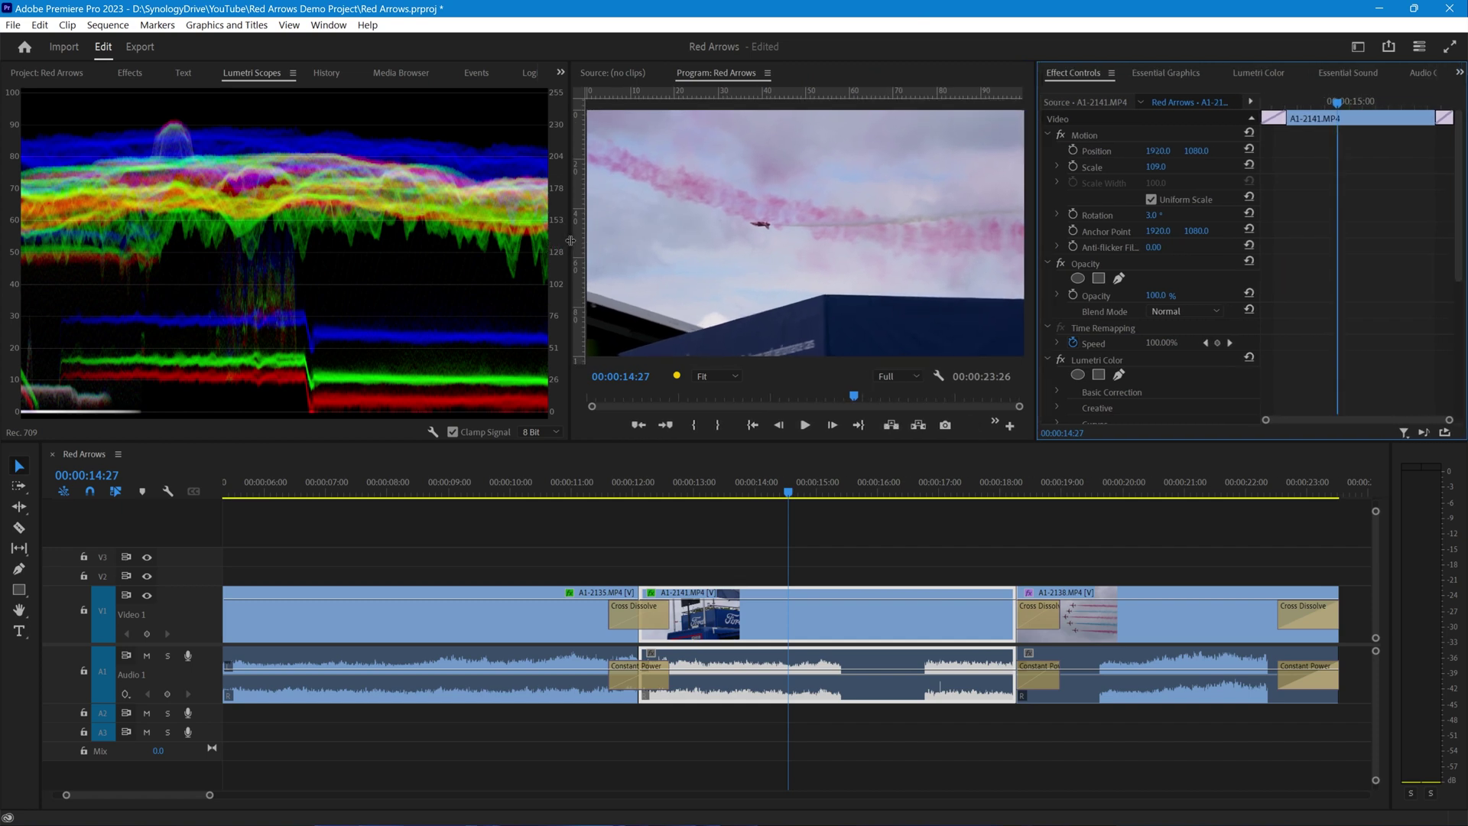
drag(570, 243, 457, 249)
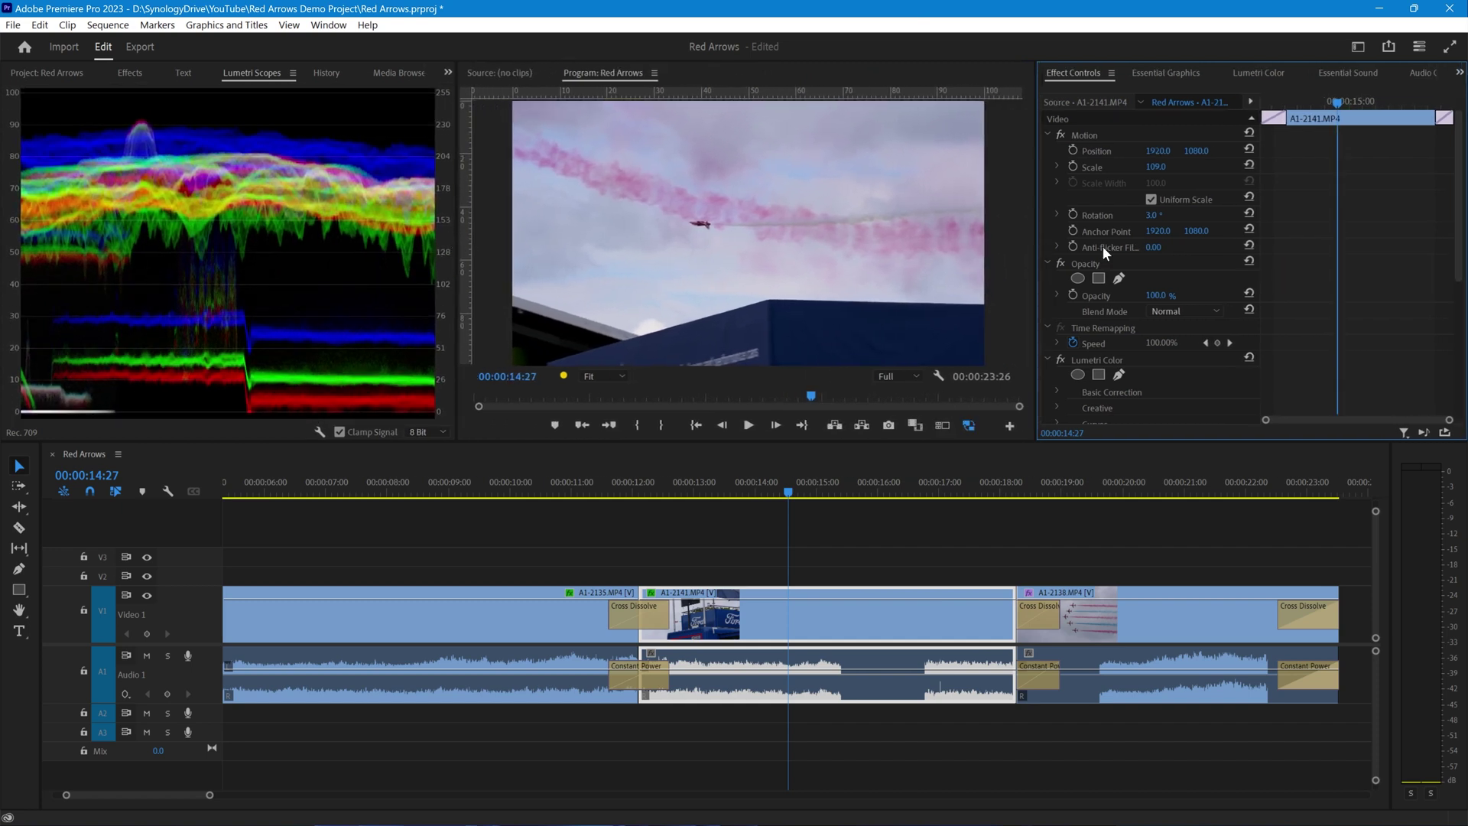
Step: Reselect the Single Monitor (PM) workspace and reset it to its saved layout
click(1350, 44)
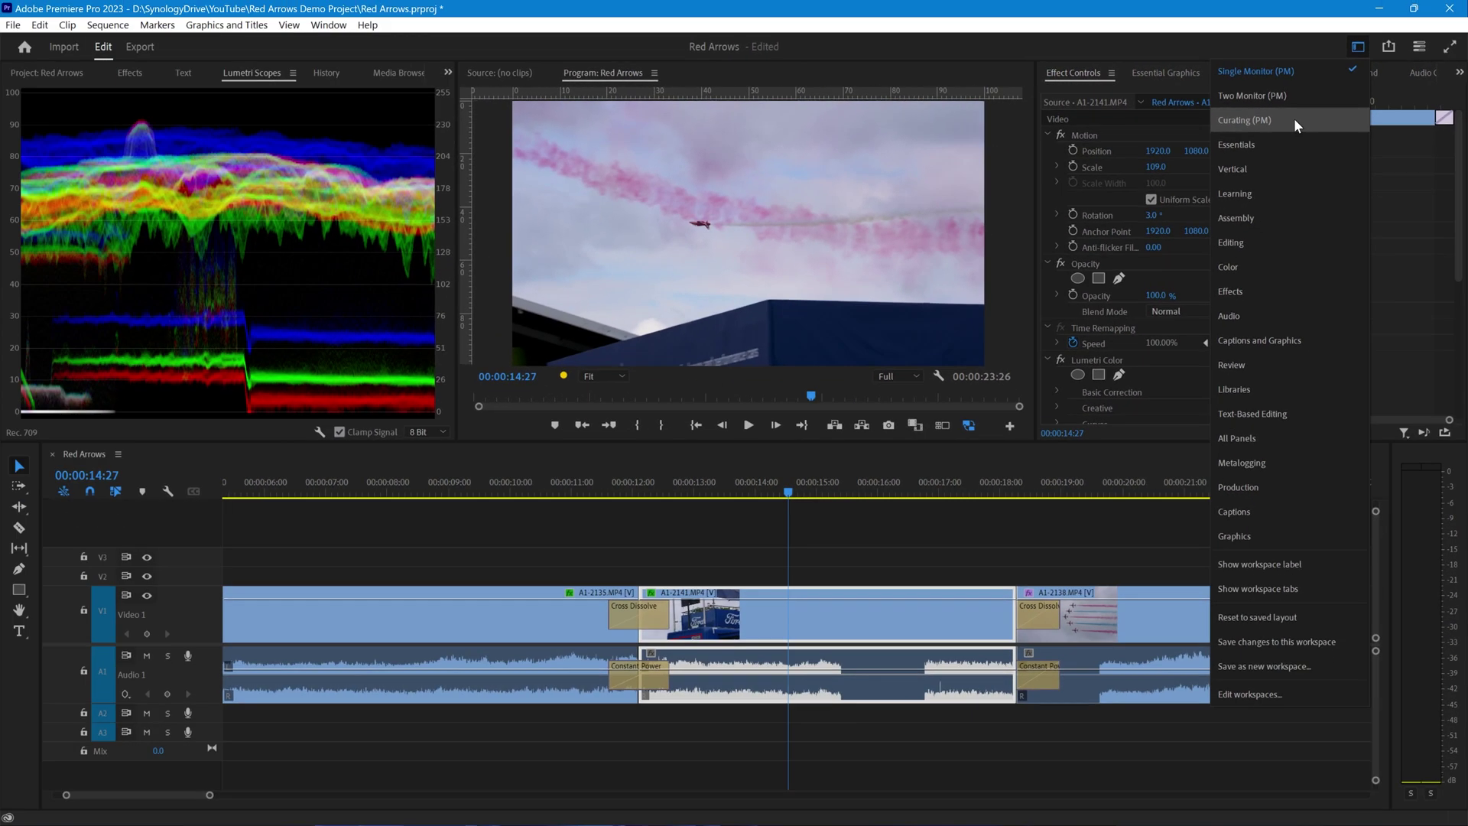
click(1258, 70)
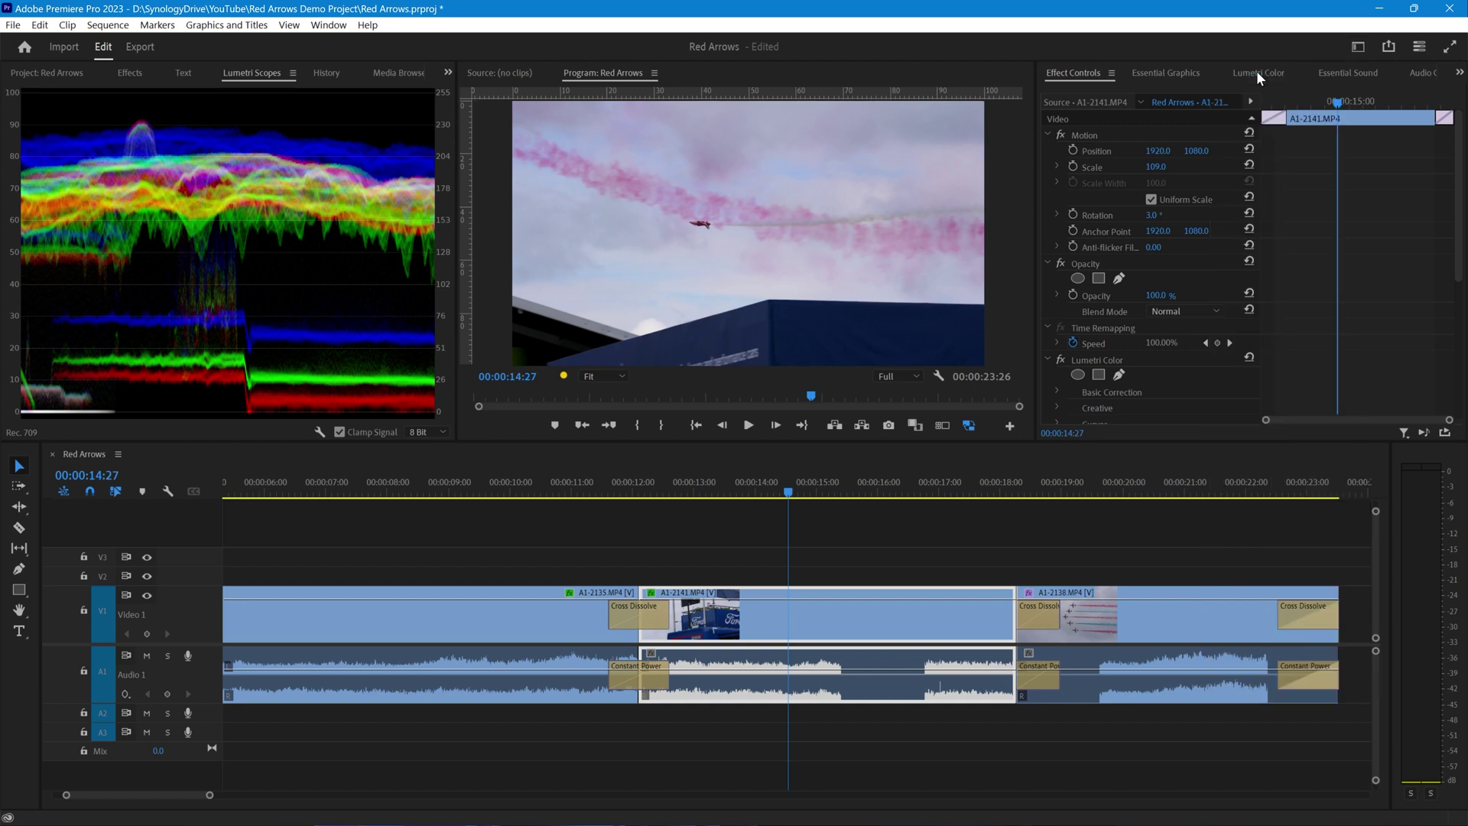
click(1357, 47)
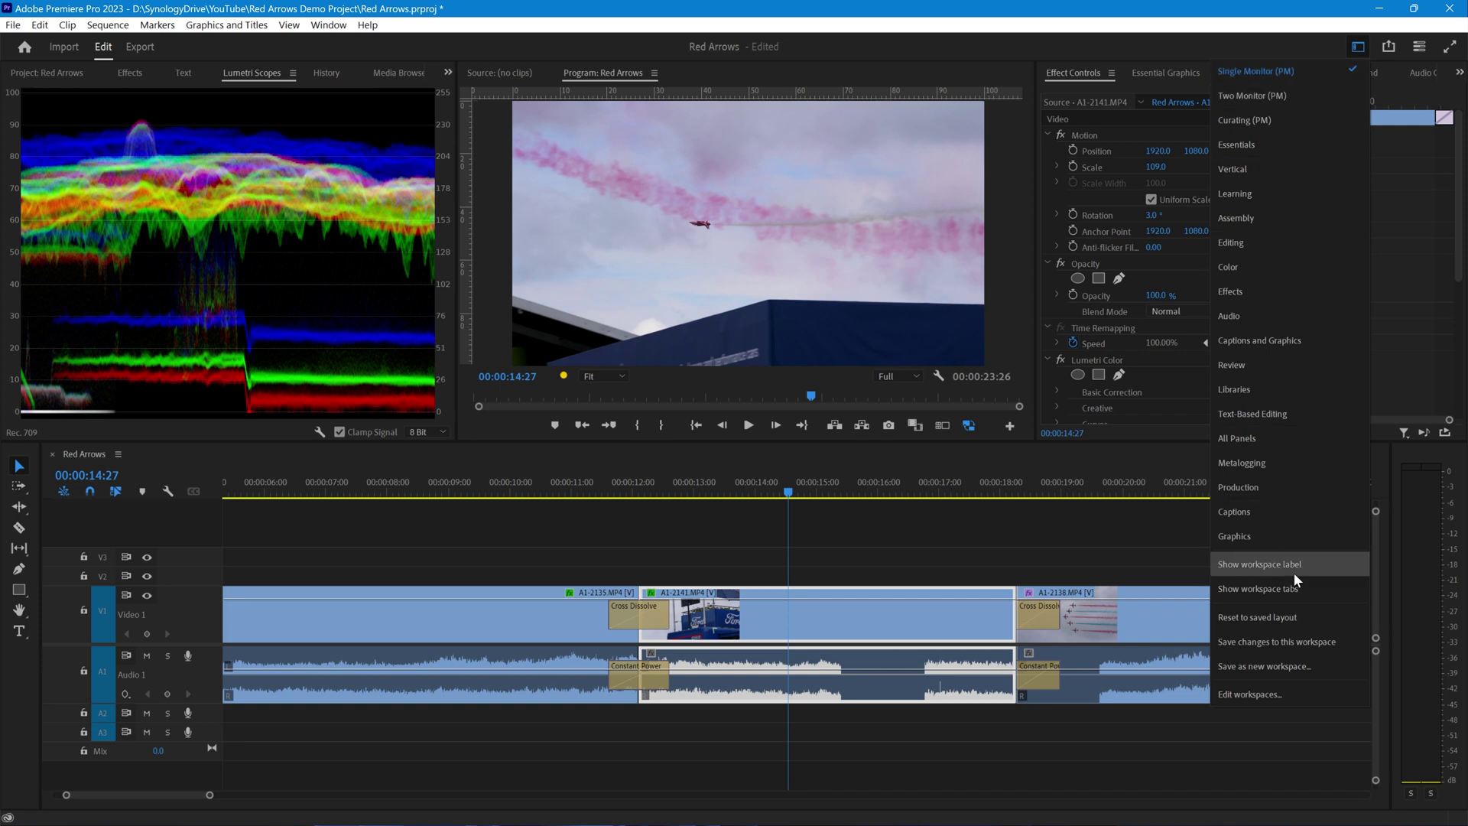
click(1258, 616)
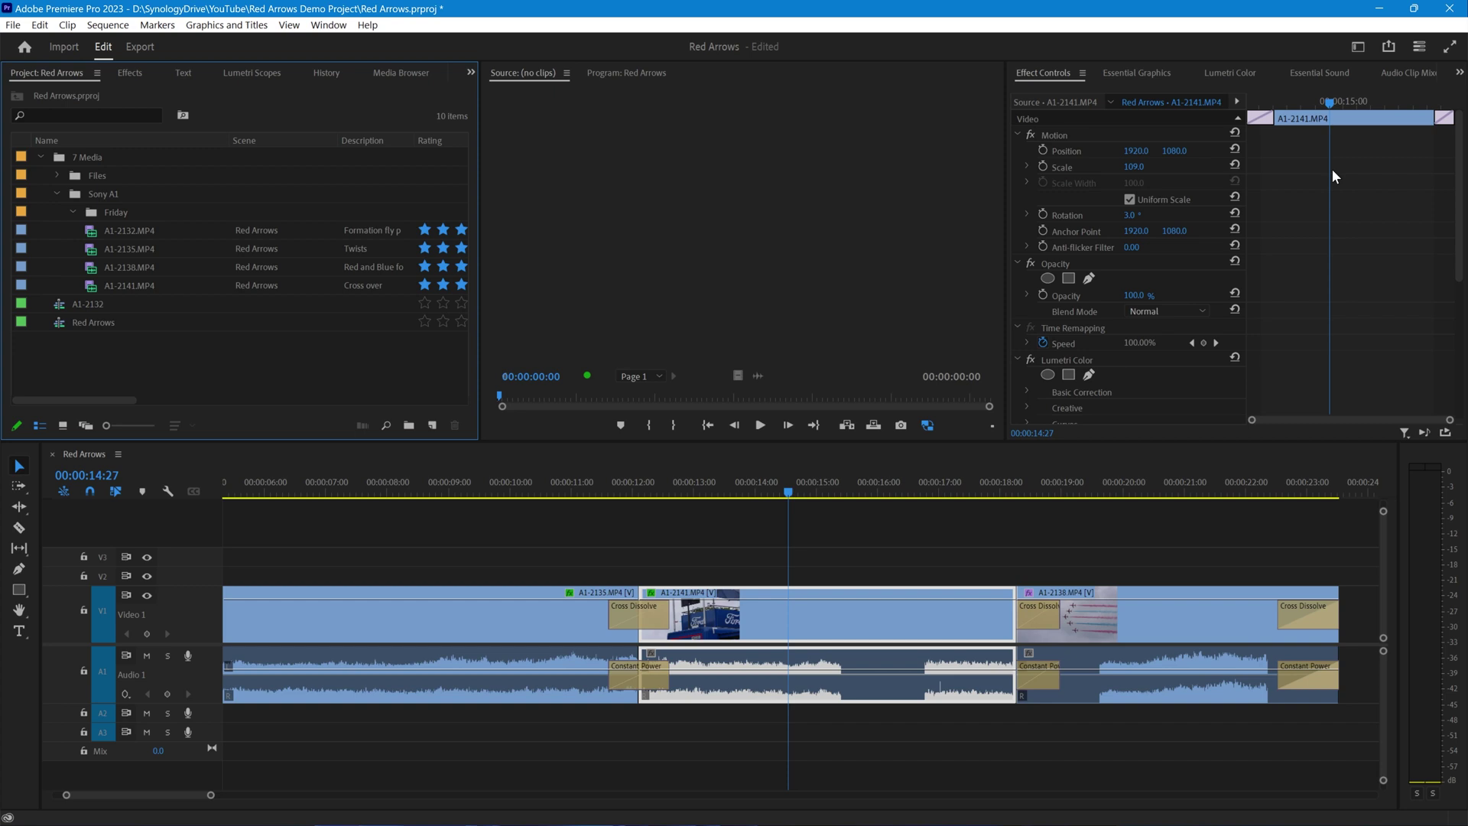
Step: Review the workspace order from Single Monitor (PM) down to the Do Not Show section in Edit Workspaces, and close the dialog
click(1360, 47)
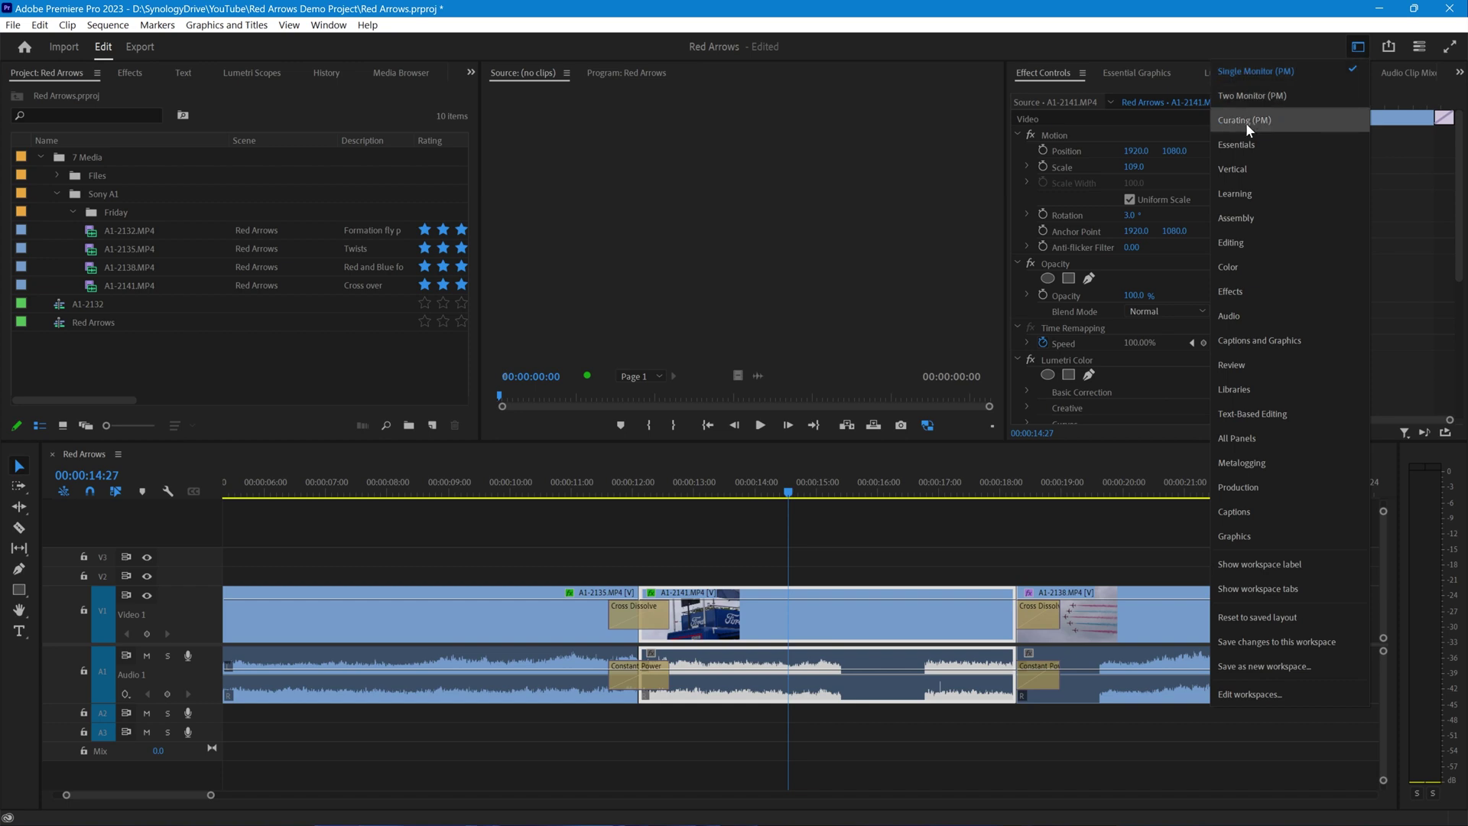
click(1243, 689)
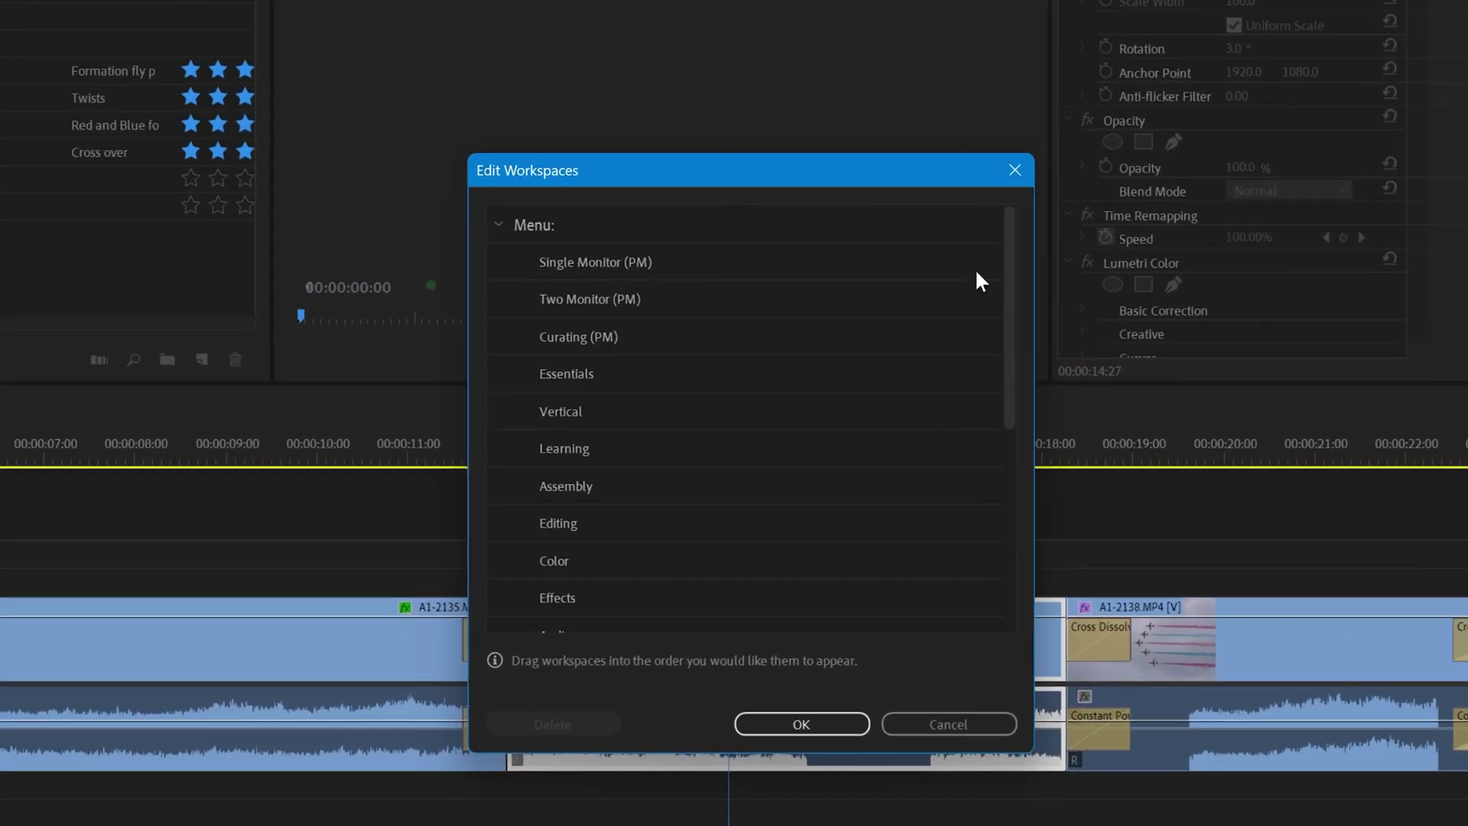
scroll(993, 391, down, 5)
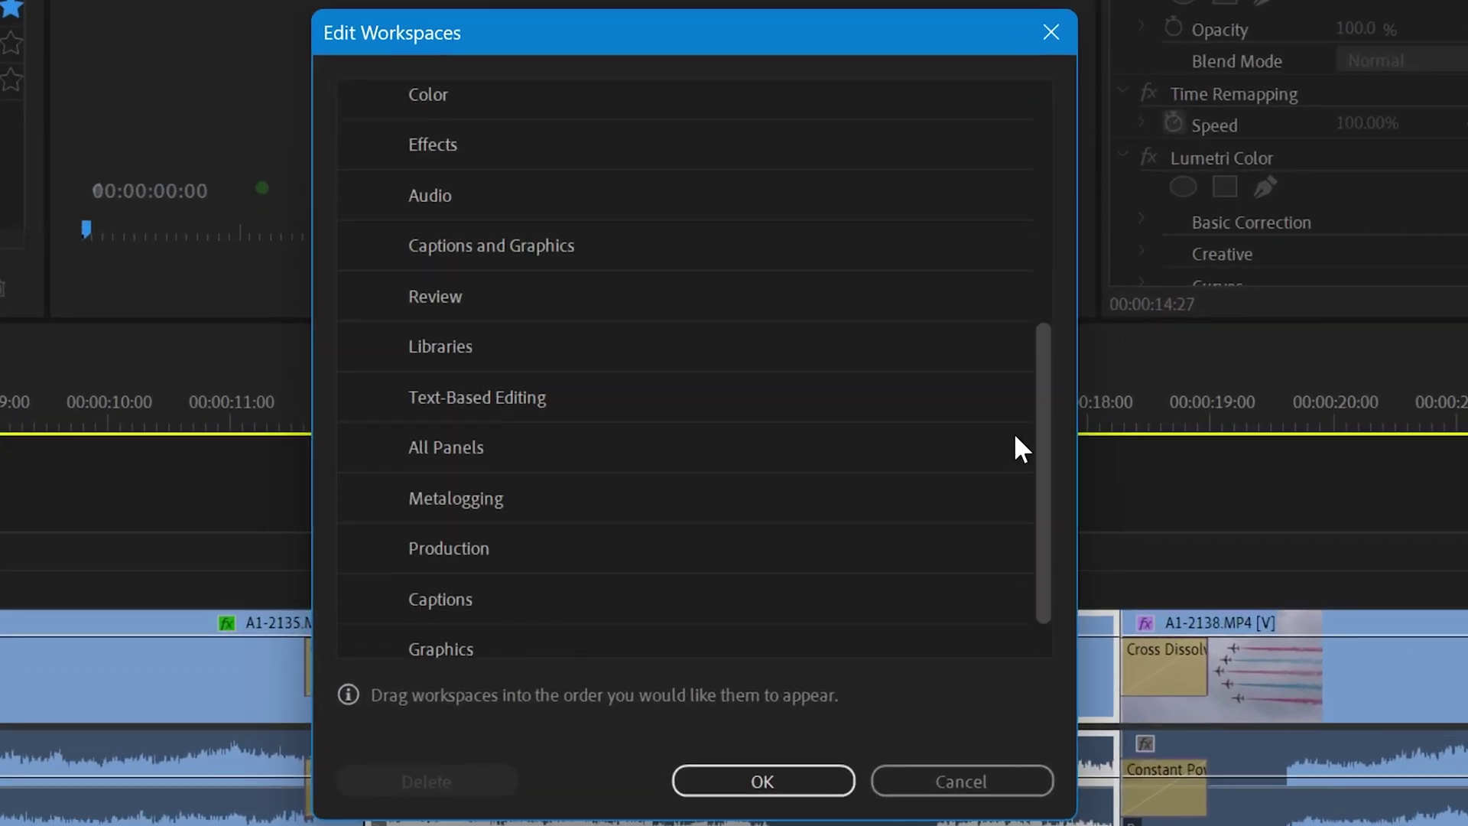
scroll(1015, 437, up, 5)
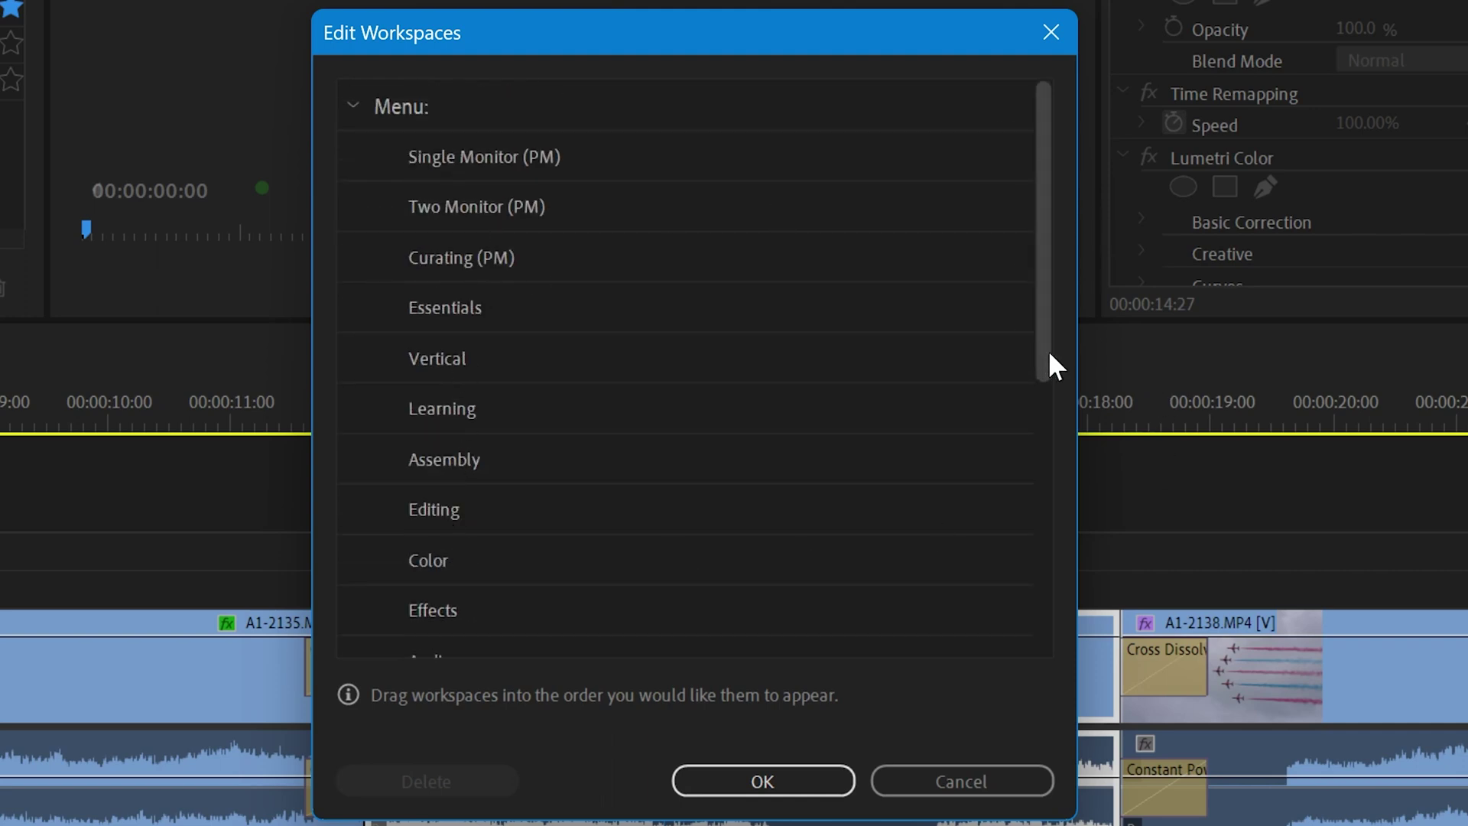
drag(1046, 353, 1064, 681)
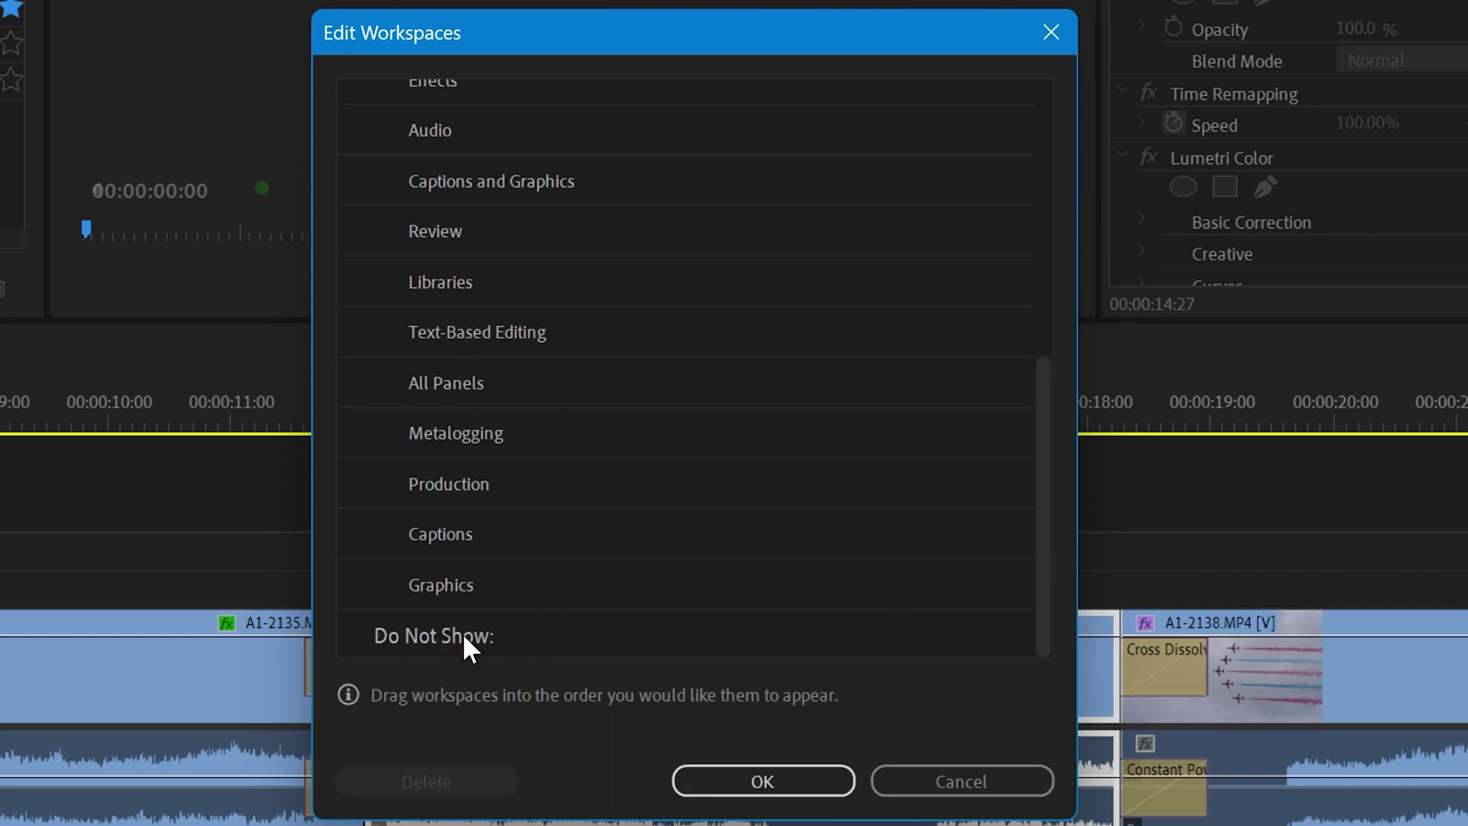
drag(1041, 641, 1058, 342)
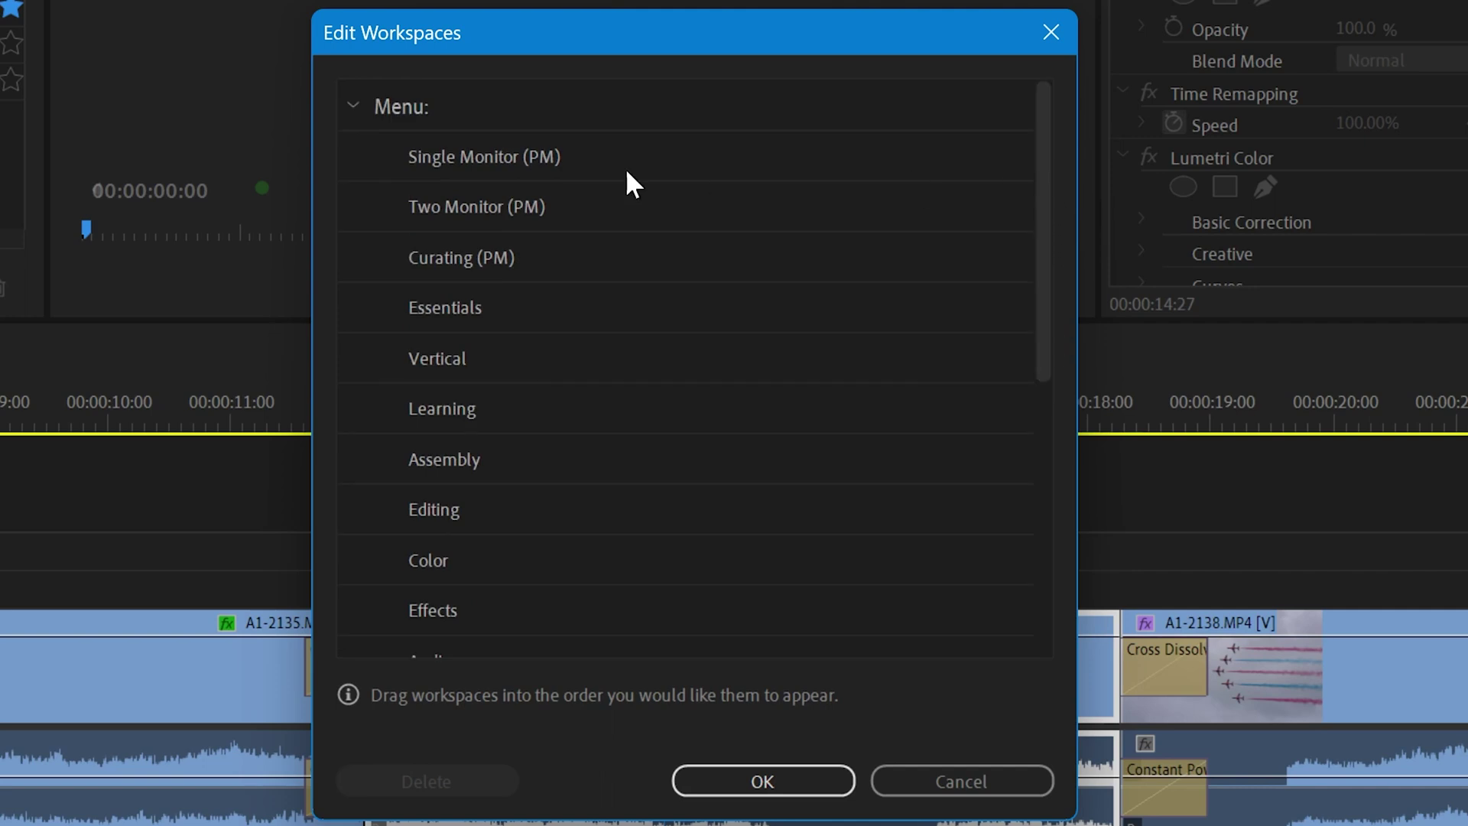
click(442, 154)
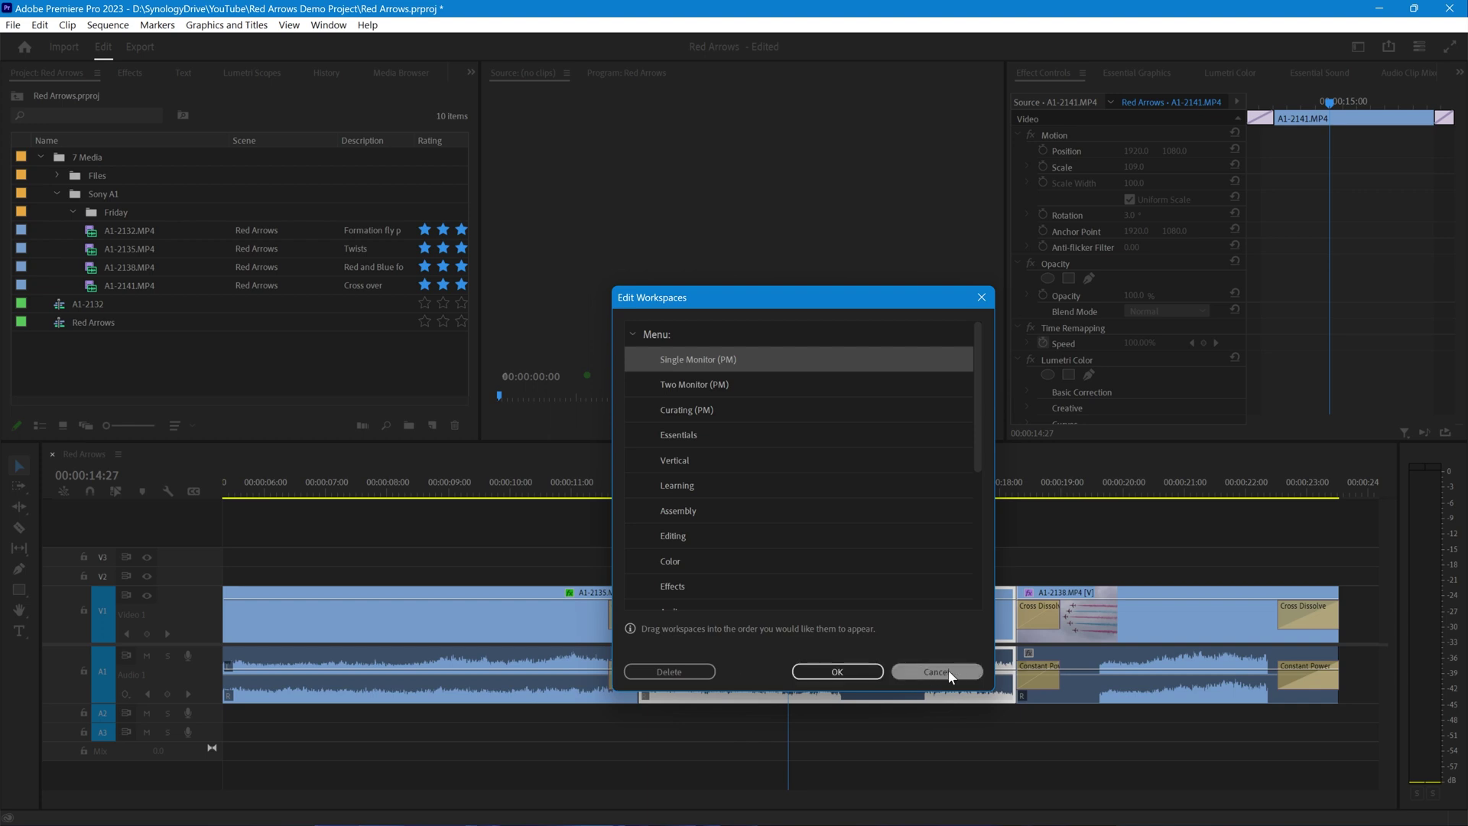
drag(685, 356, 714, 345)
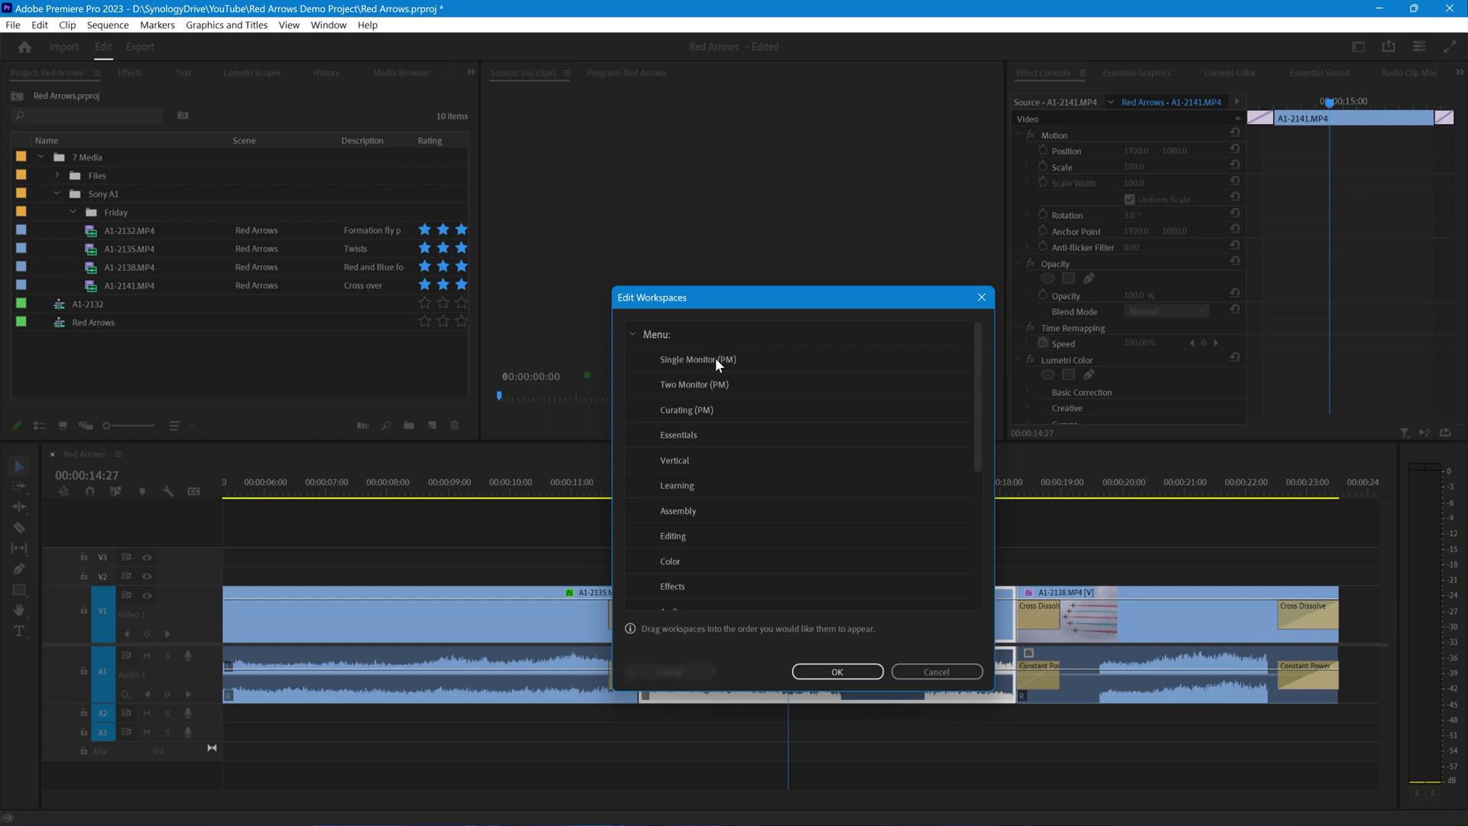
click(836, 665)
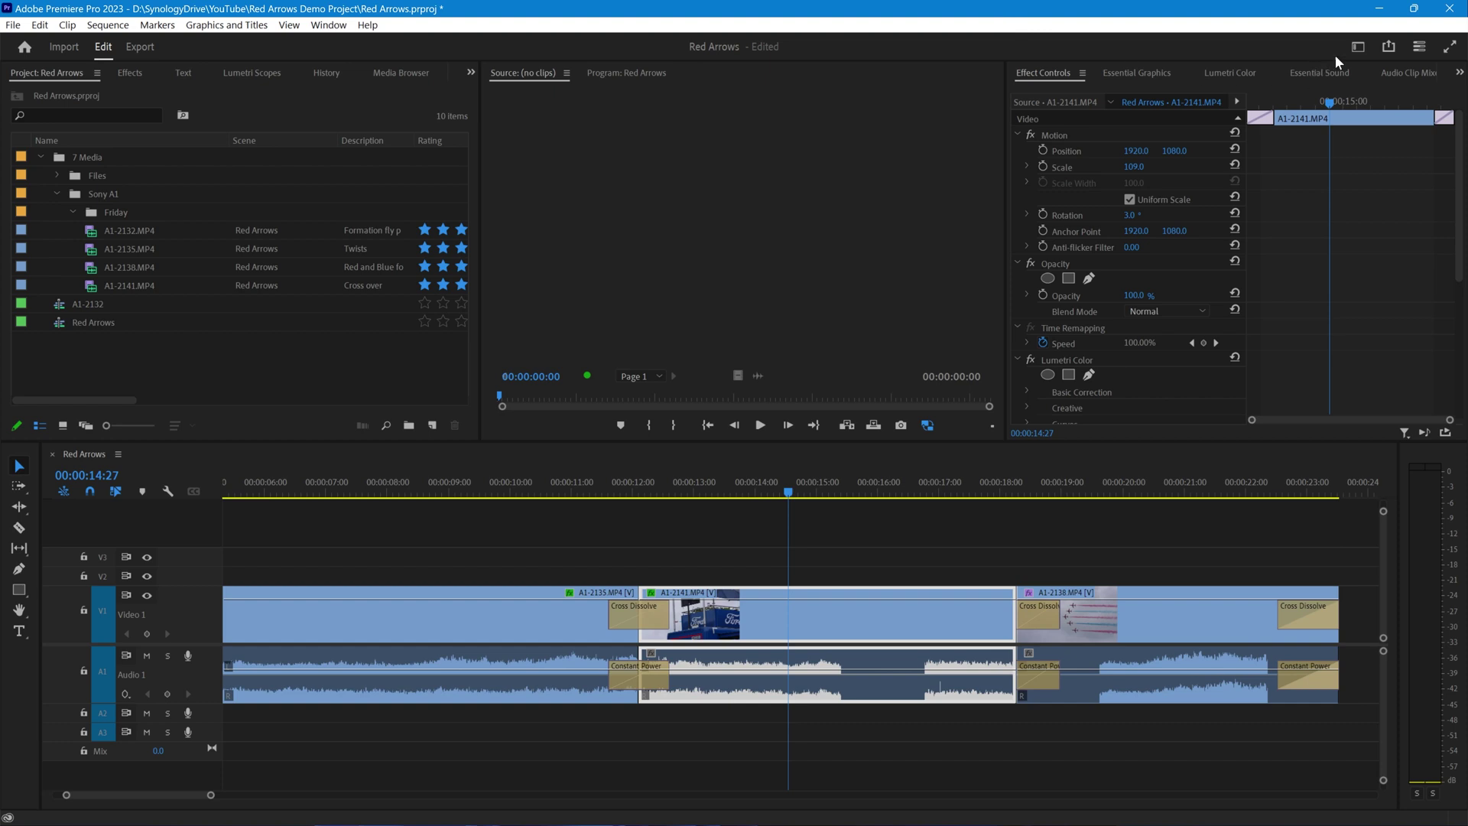
Step: Reset the current workspace to its saved layout once more
click(1358, 46)
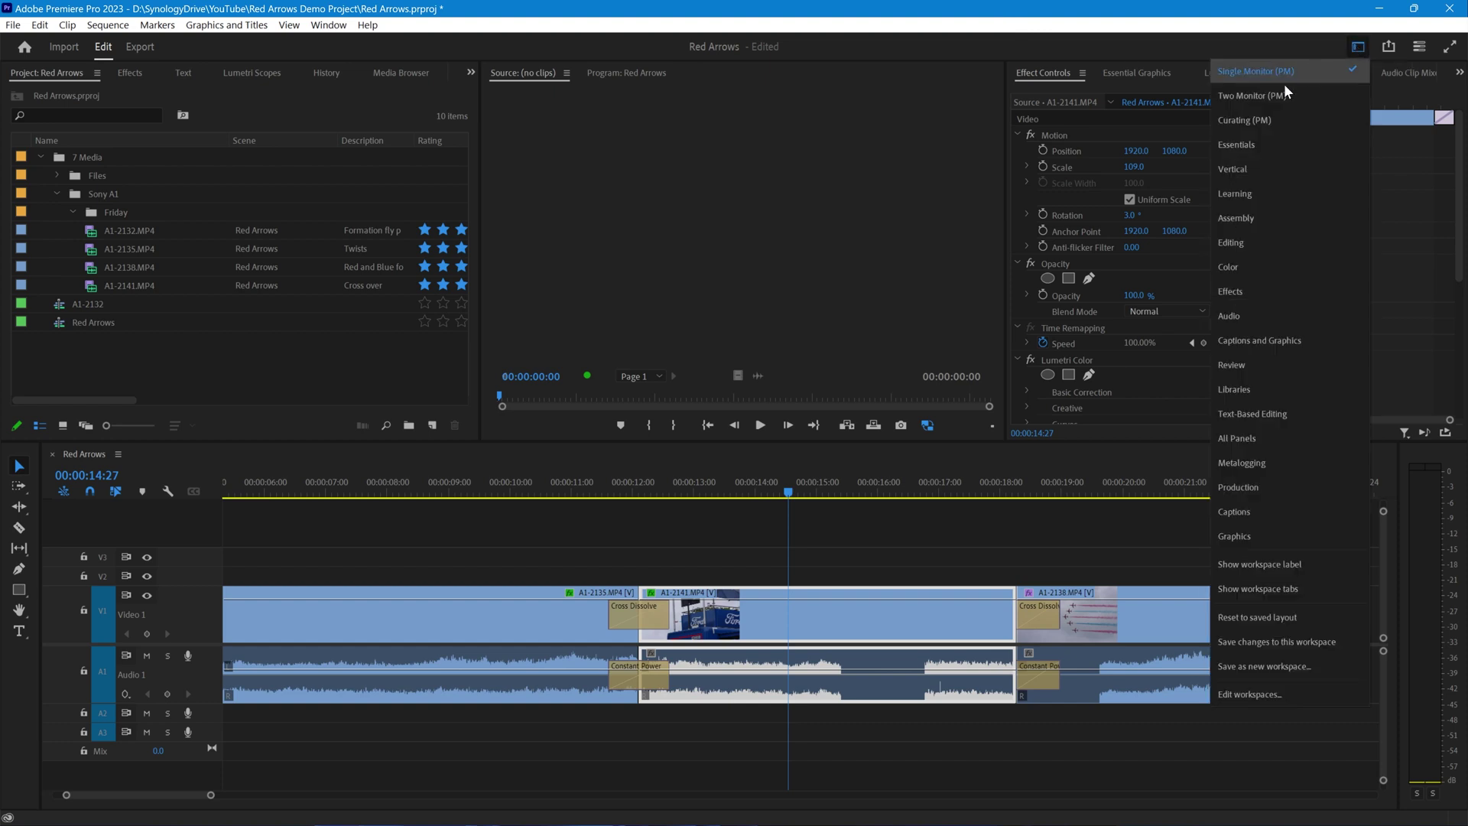
click(1278, 617)
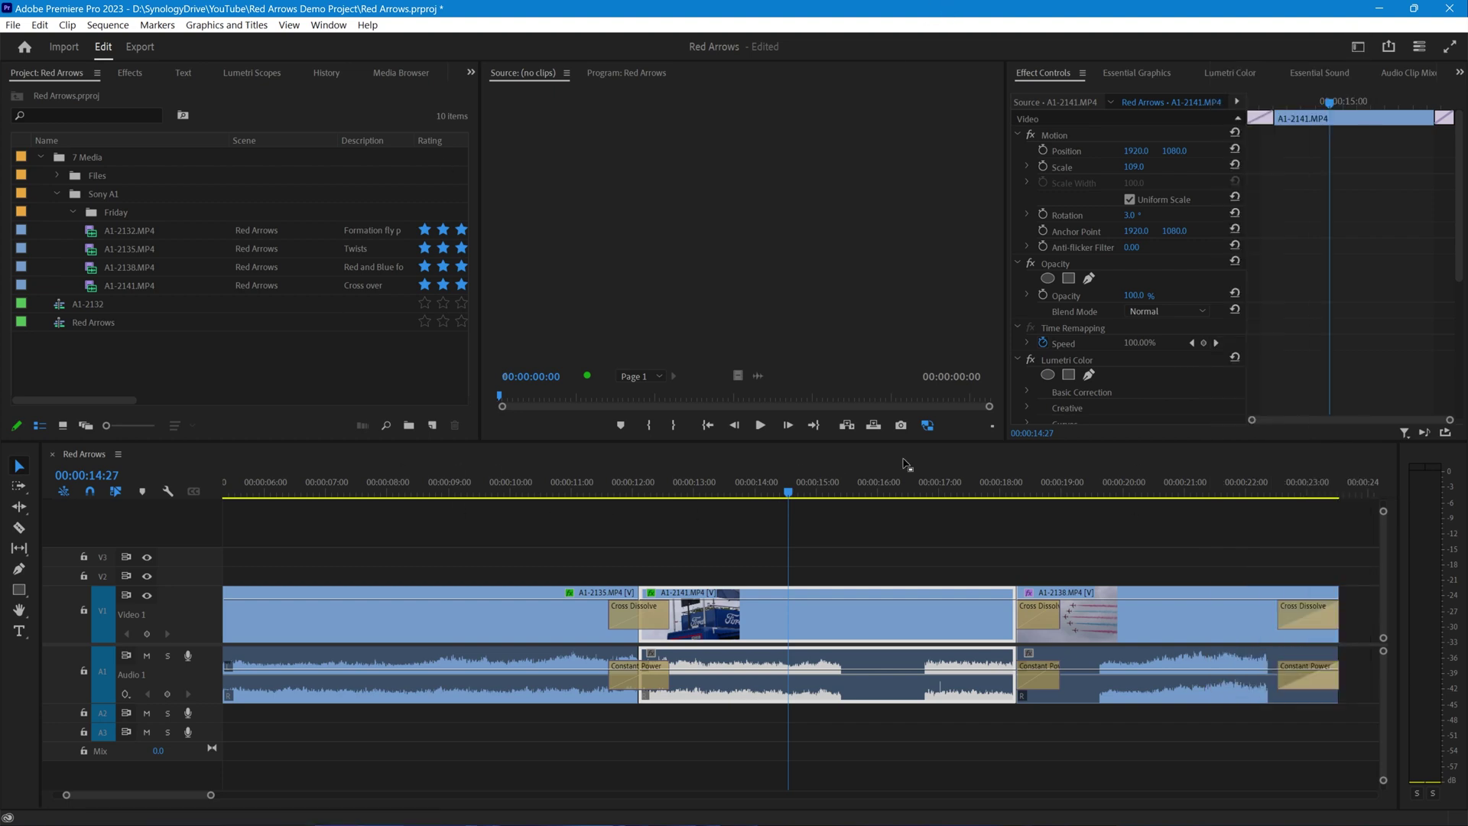
Step: Open the A1-2132 sequence from the project and move its playhead to 00:00:09:20
click(150, 531)
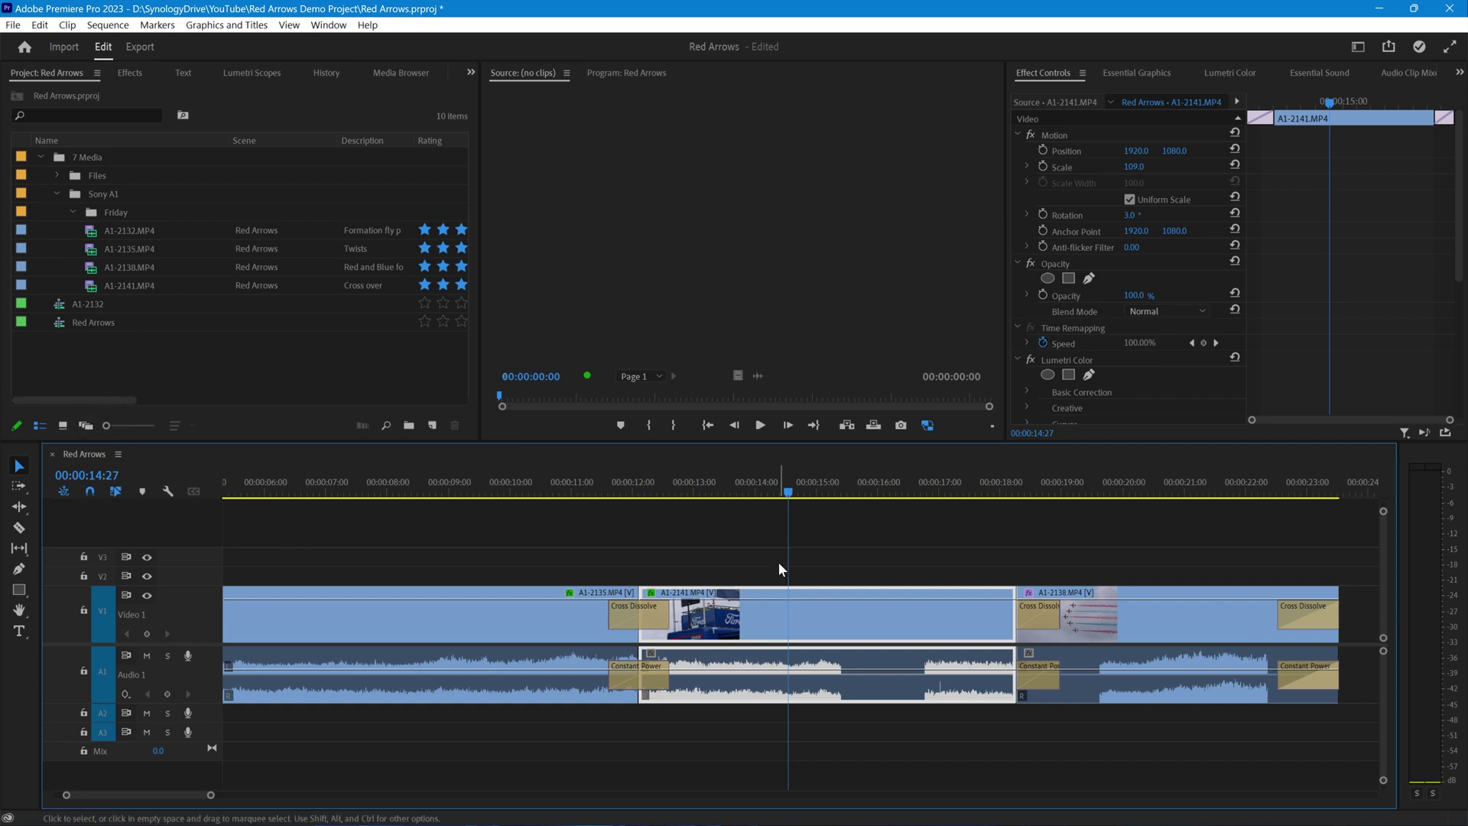
double_click(62, 304)
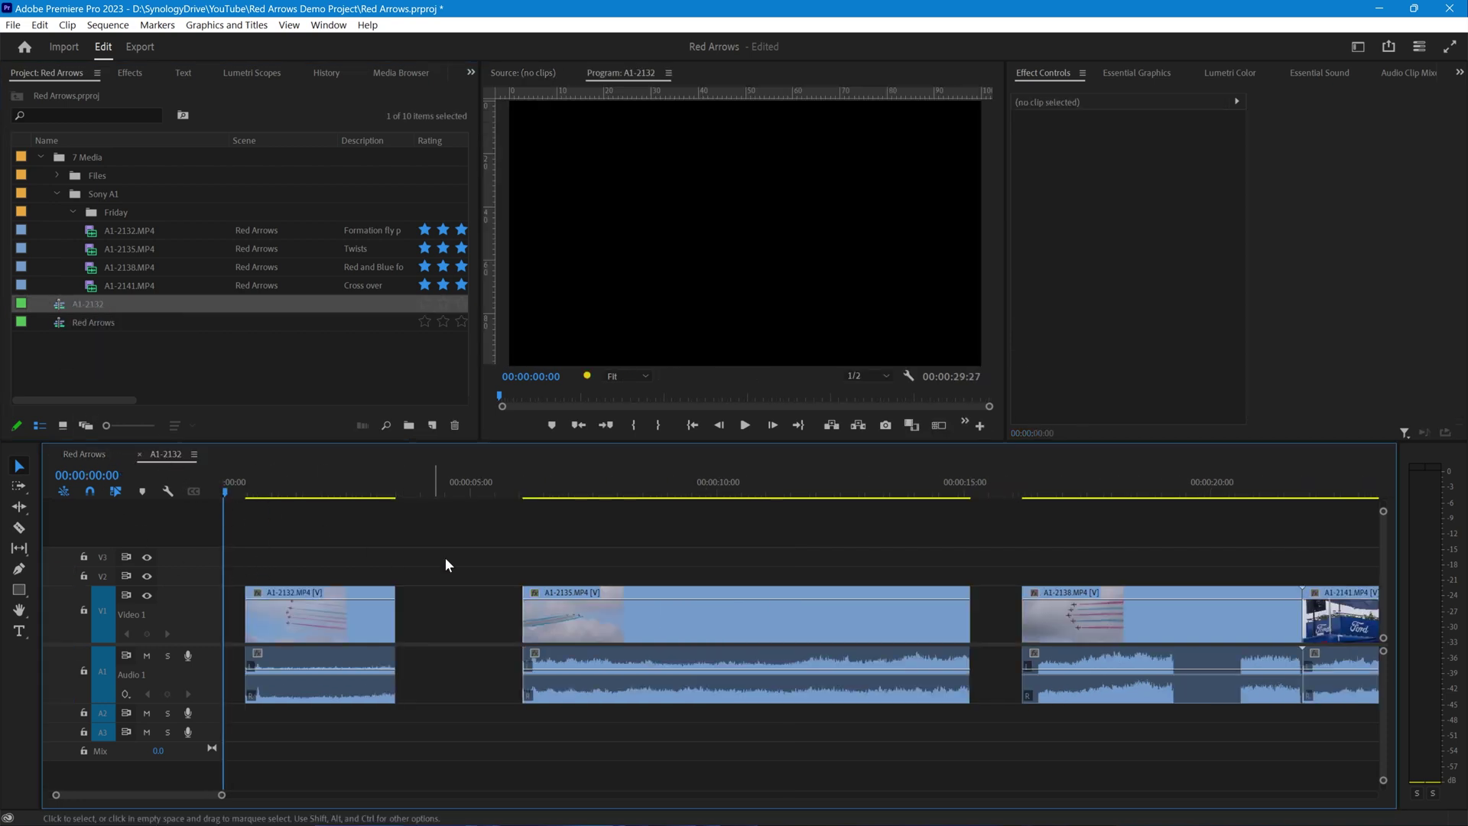
click(688, 481)
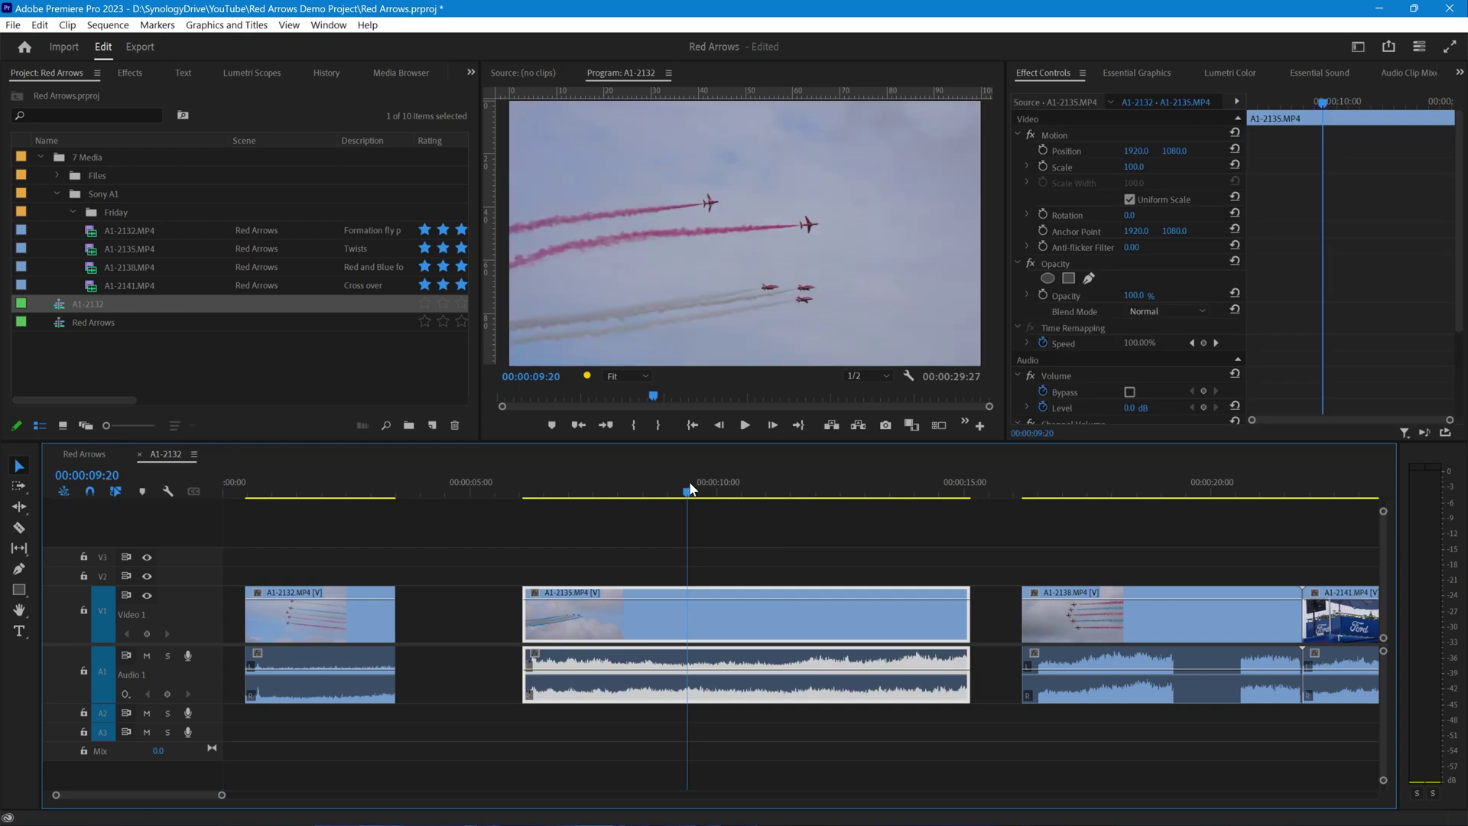
Step: Dock the Red Arrows timeline above the A1-2132 timeline so they are stacked, and activate each one in turn
click(86, 454)
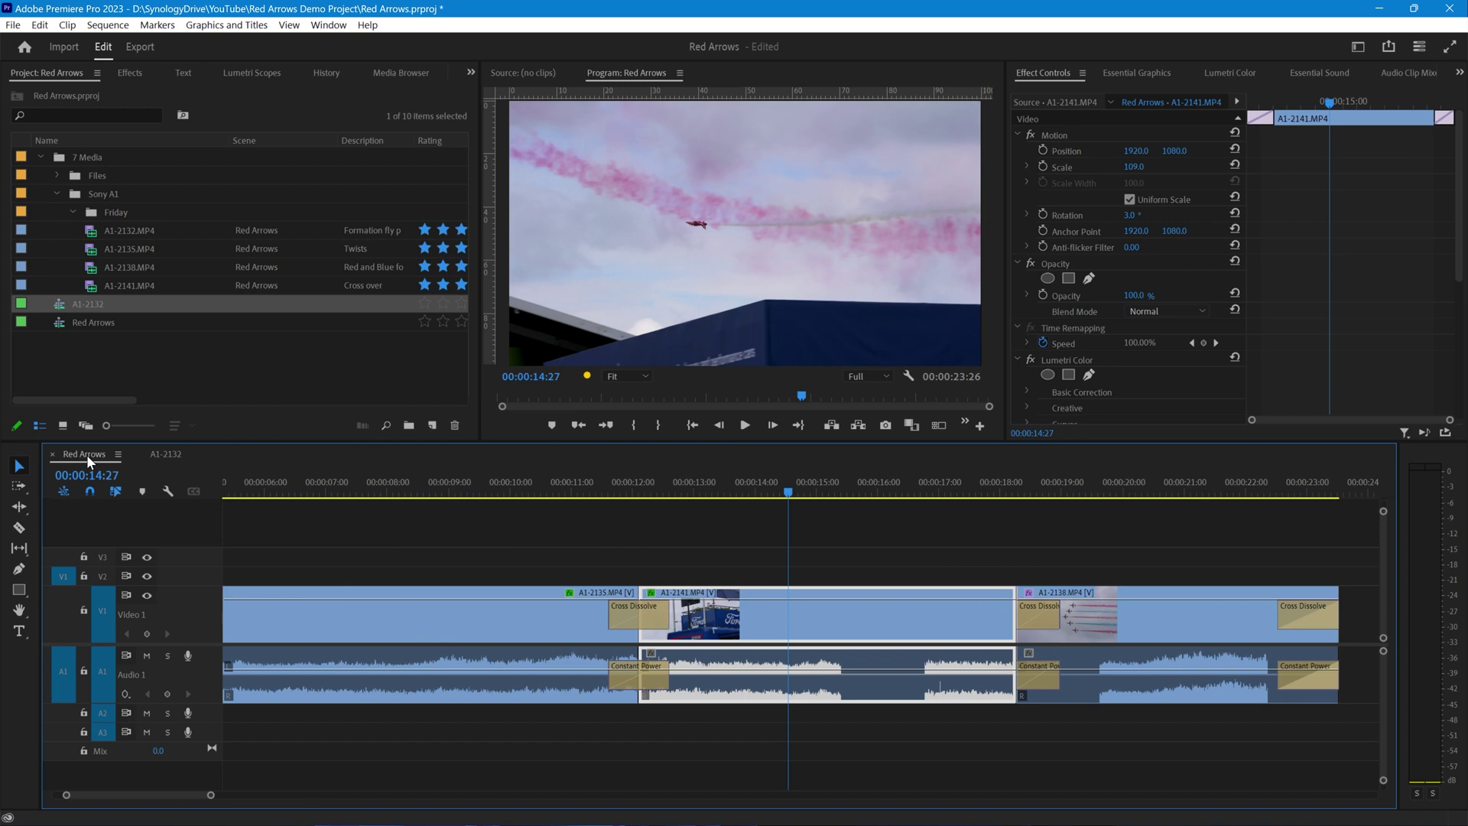
drag(86, 454, 626, 535)
drag(759, 501, 765, 480)
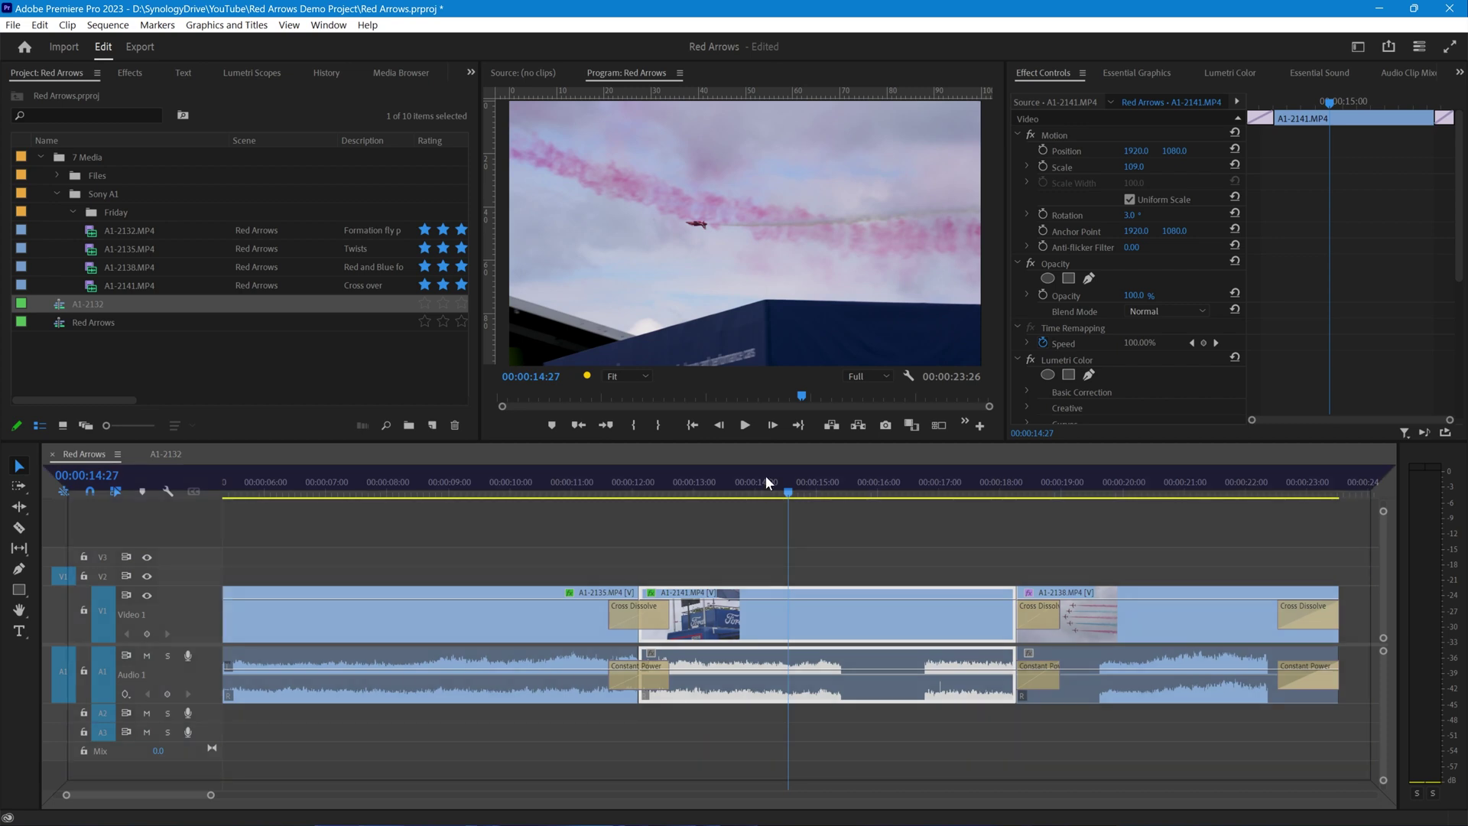
drag(766, 479, 766, 479)
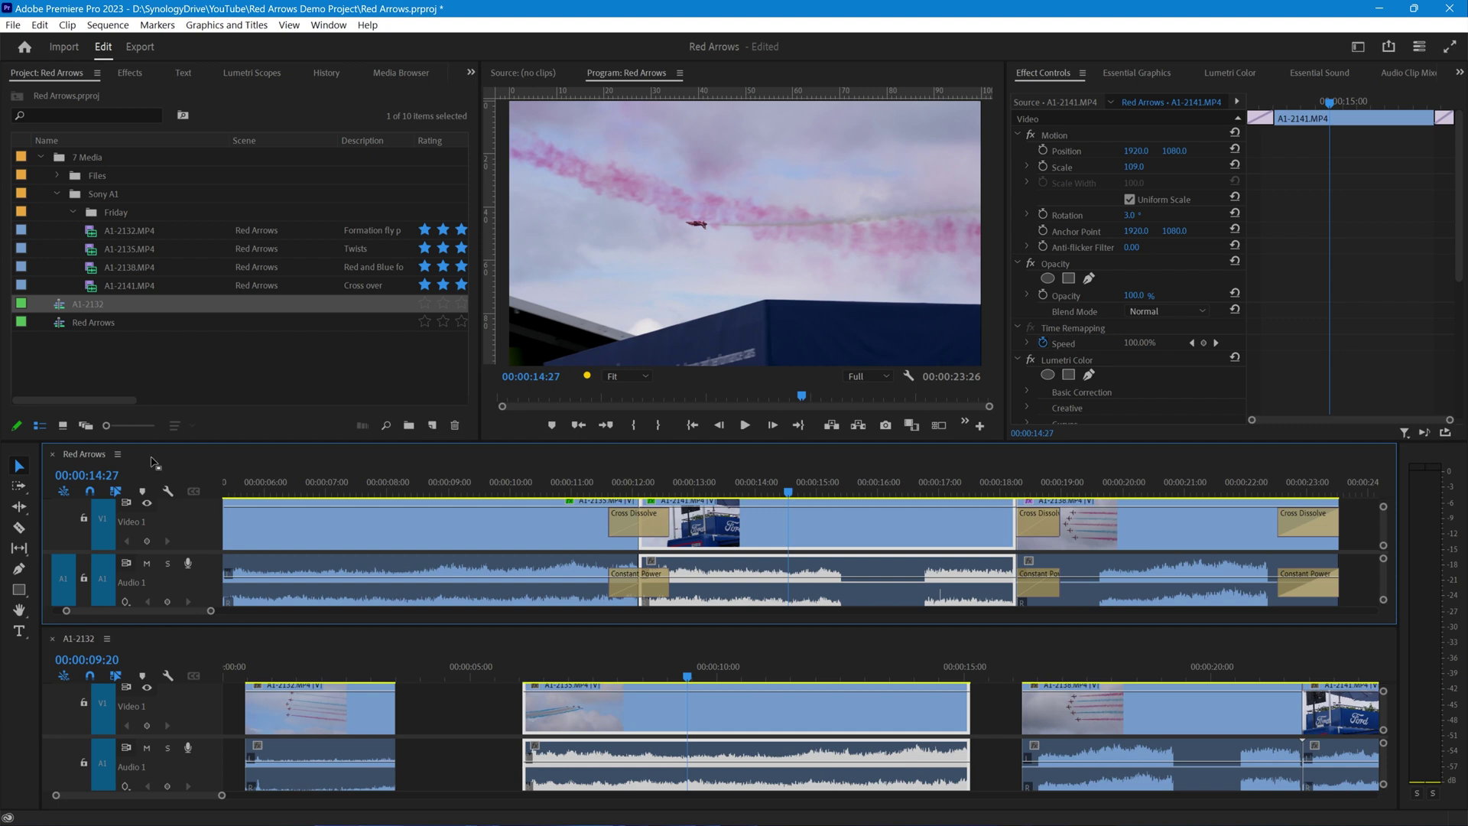
click(161, 638)
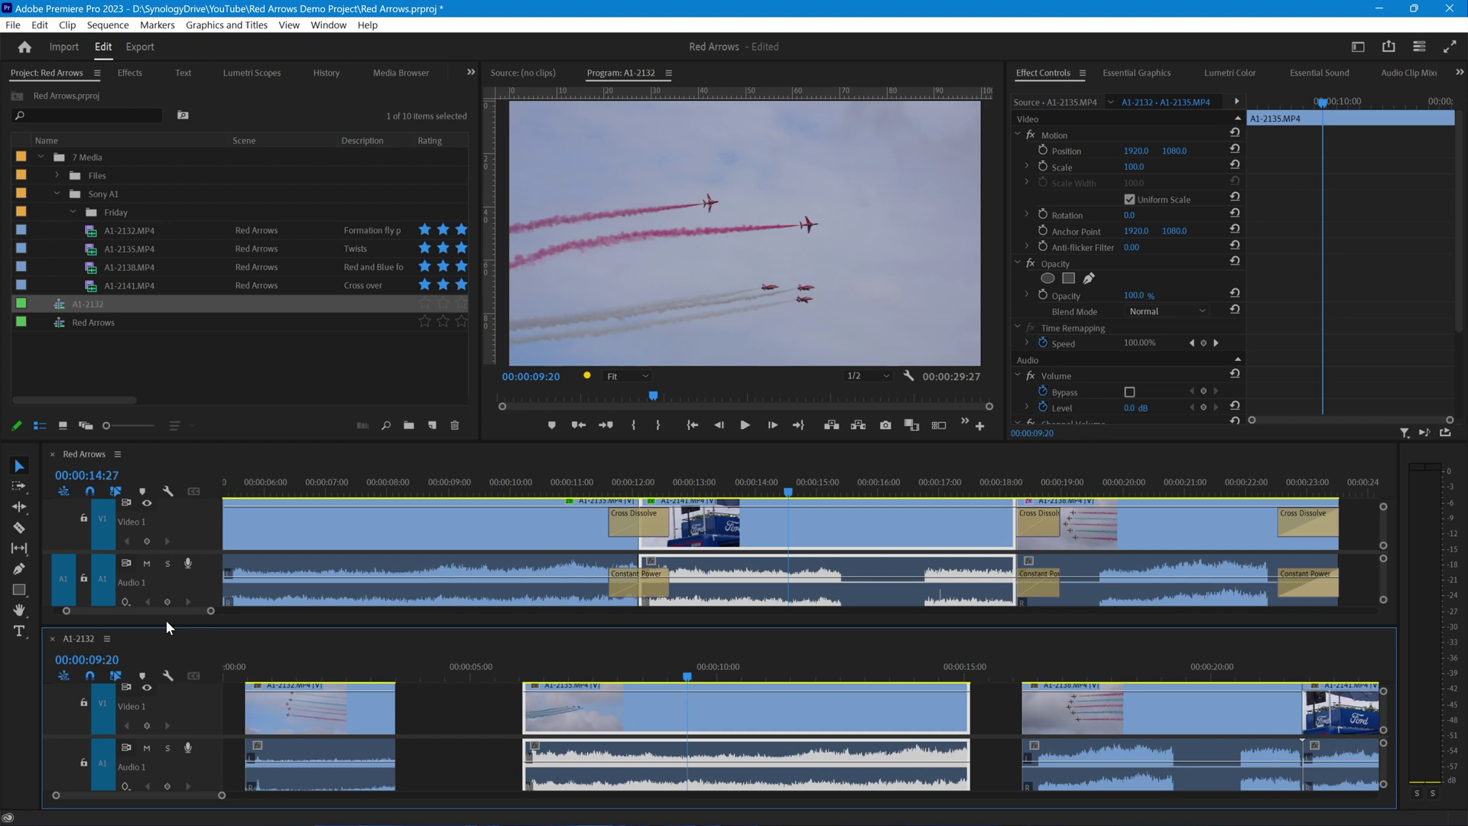
click(213, 482)
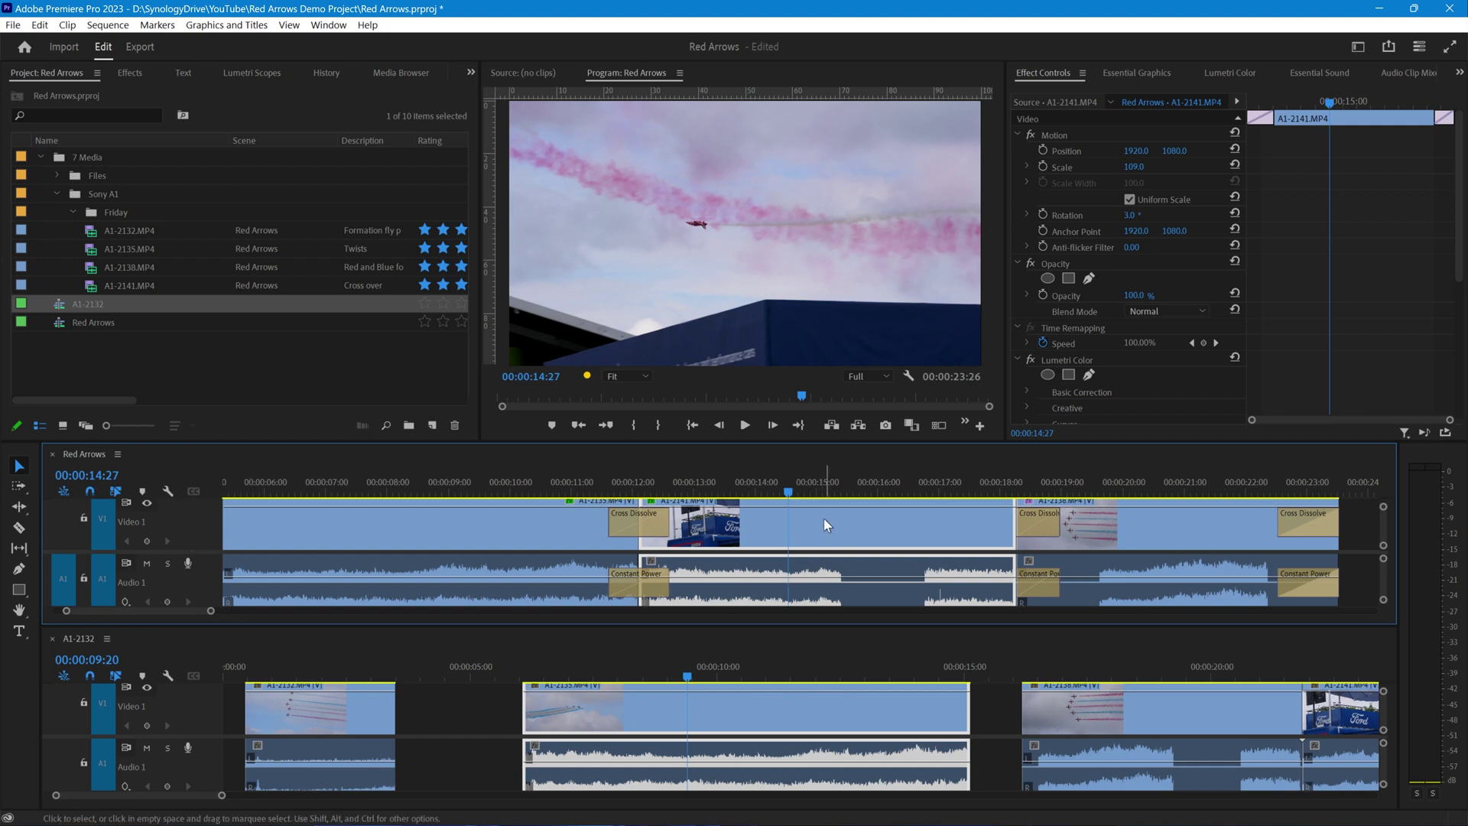
Step: Try placing clip A1-2141.MP4 from Red Arrows into the A1-2132 timeline, first after the opening clip and again near the start, undoing each placement
drag(818, 522, 550, 729)
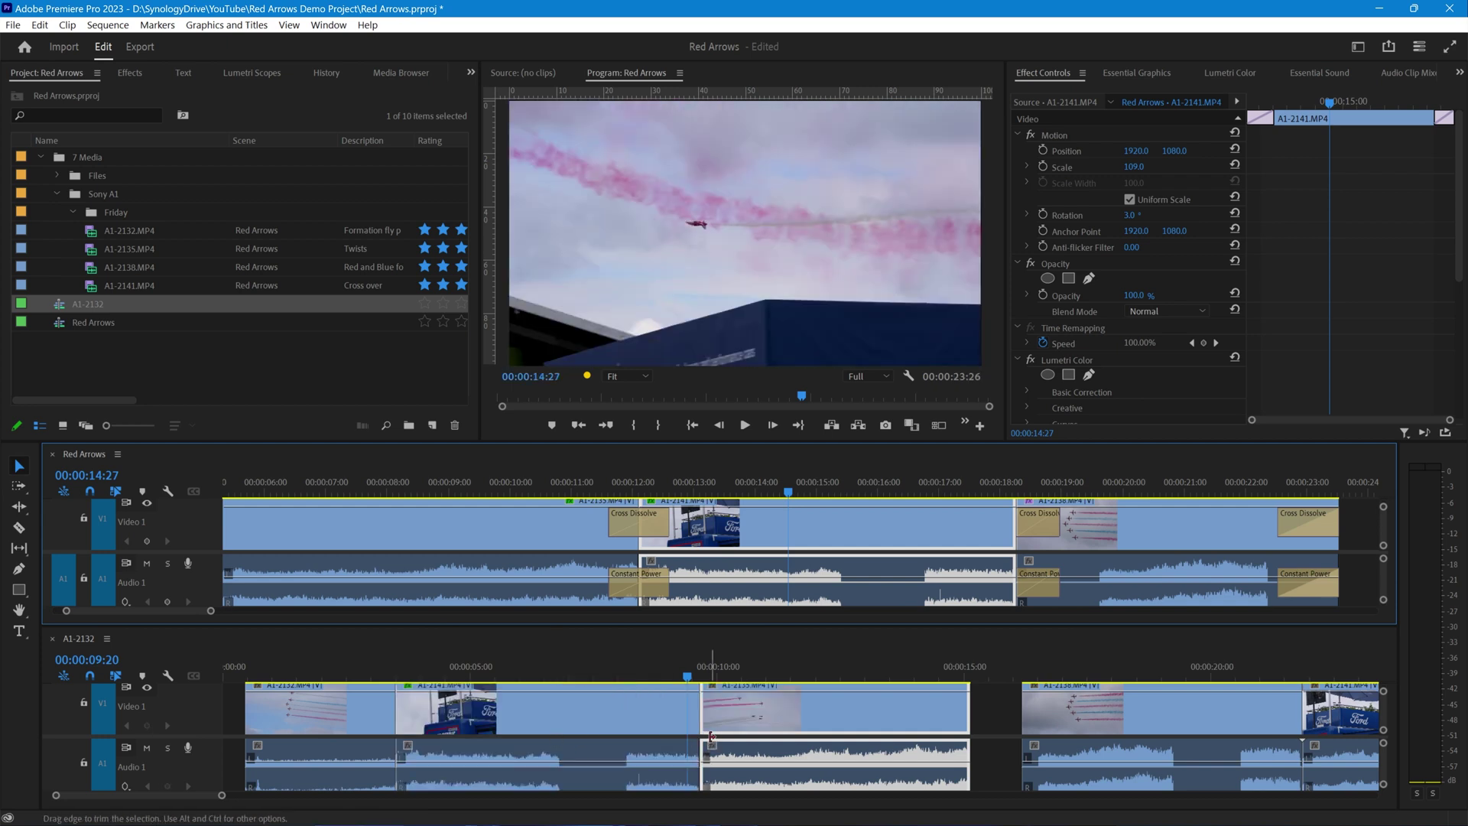
key(ctrl+z)
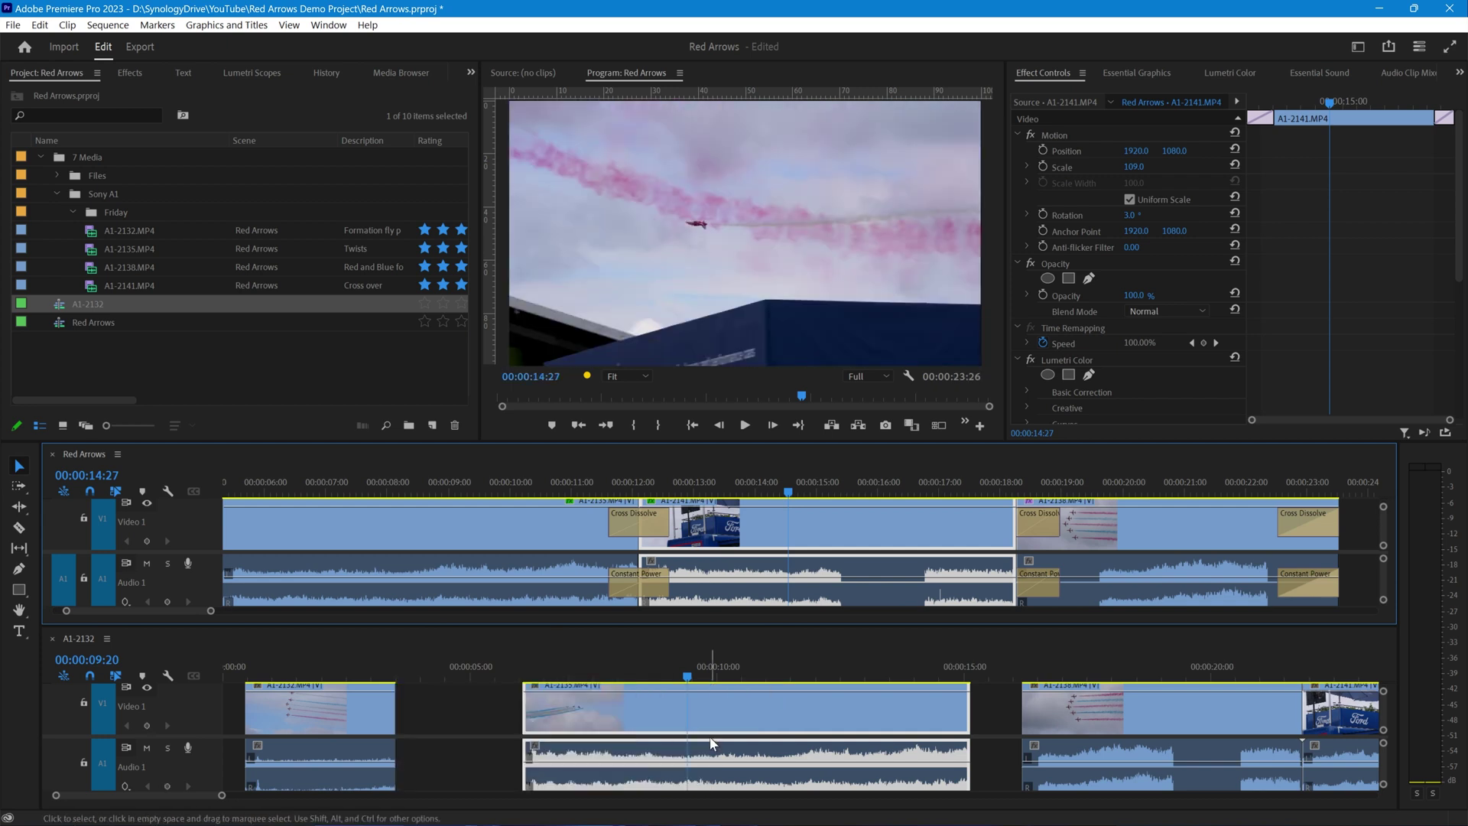
drag(815, 516, 474, 775)
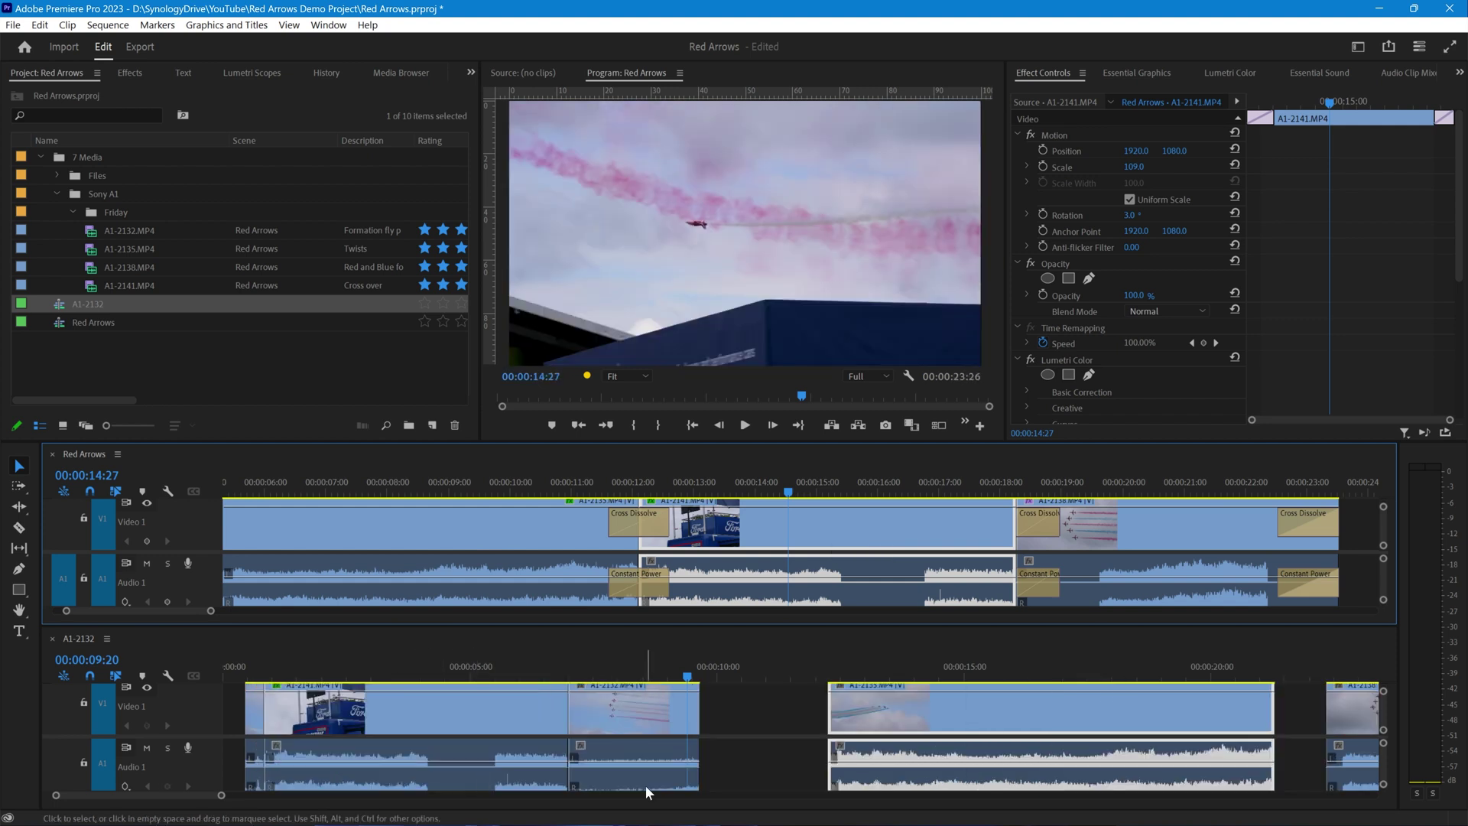
key(ctrl+z)
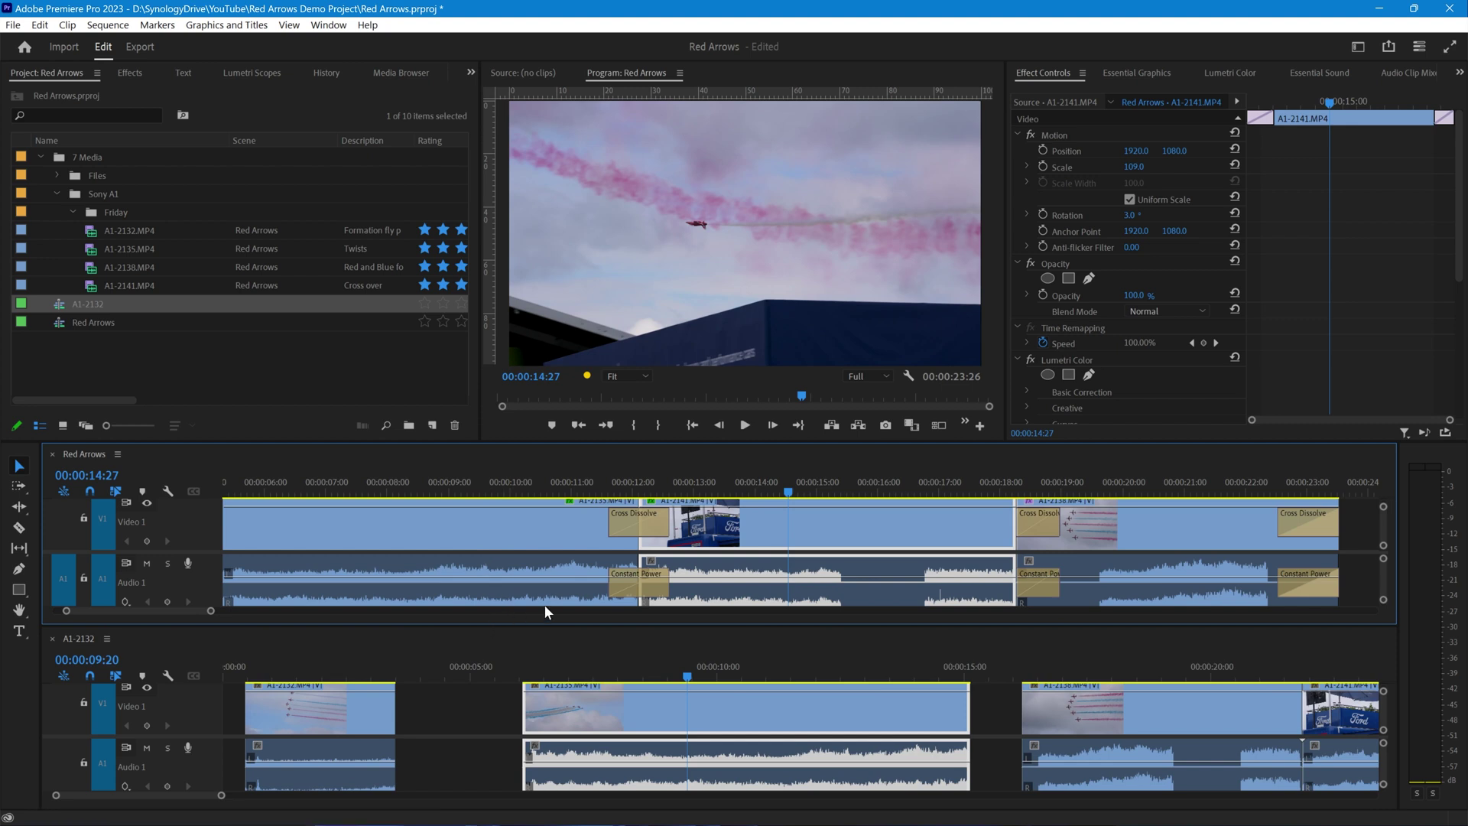
Step: Close the lower A1-2132 timeline, reopen that sequence in the Red Arrows timeline group, and switch between the two sequences
click(53, 638)
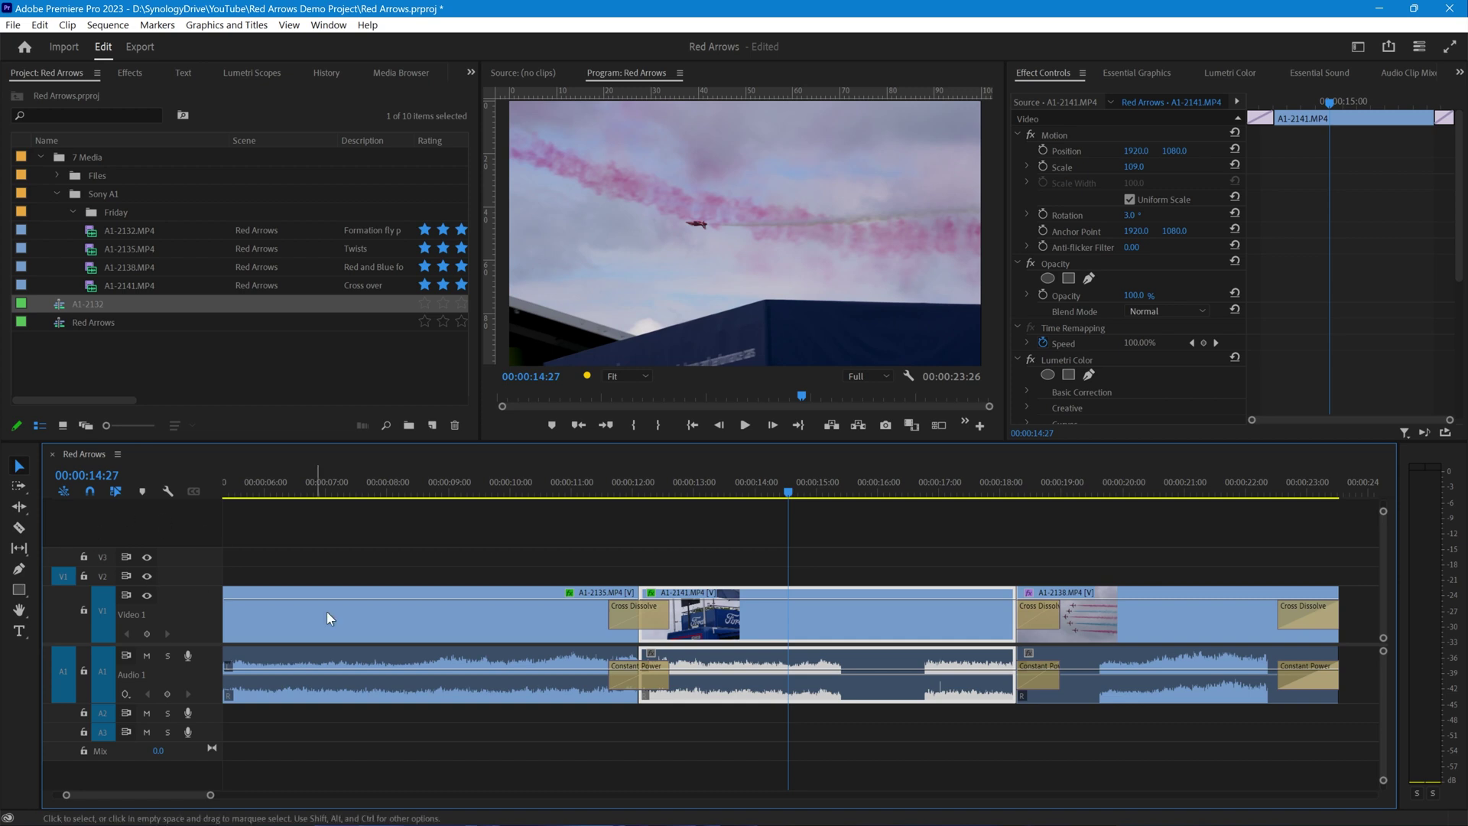
click(56, 303)
double_click(61, 306)
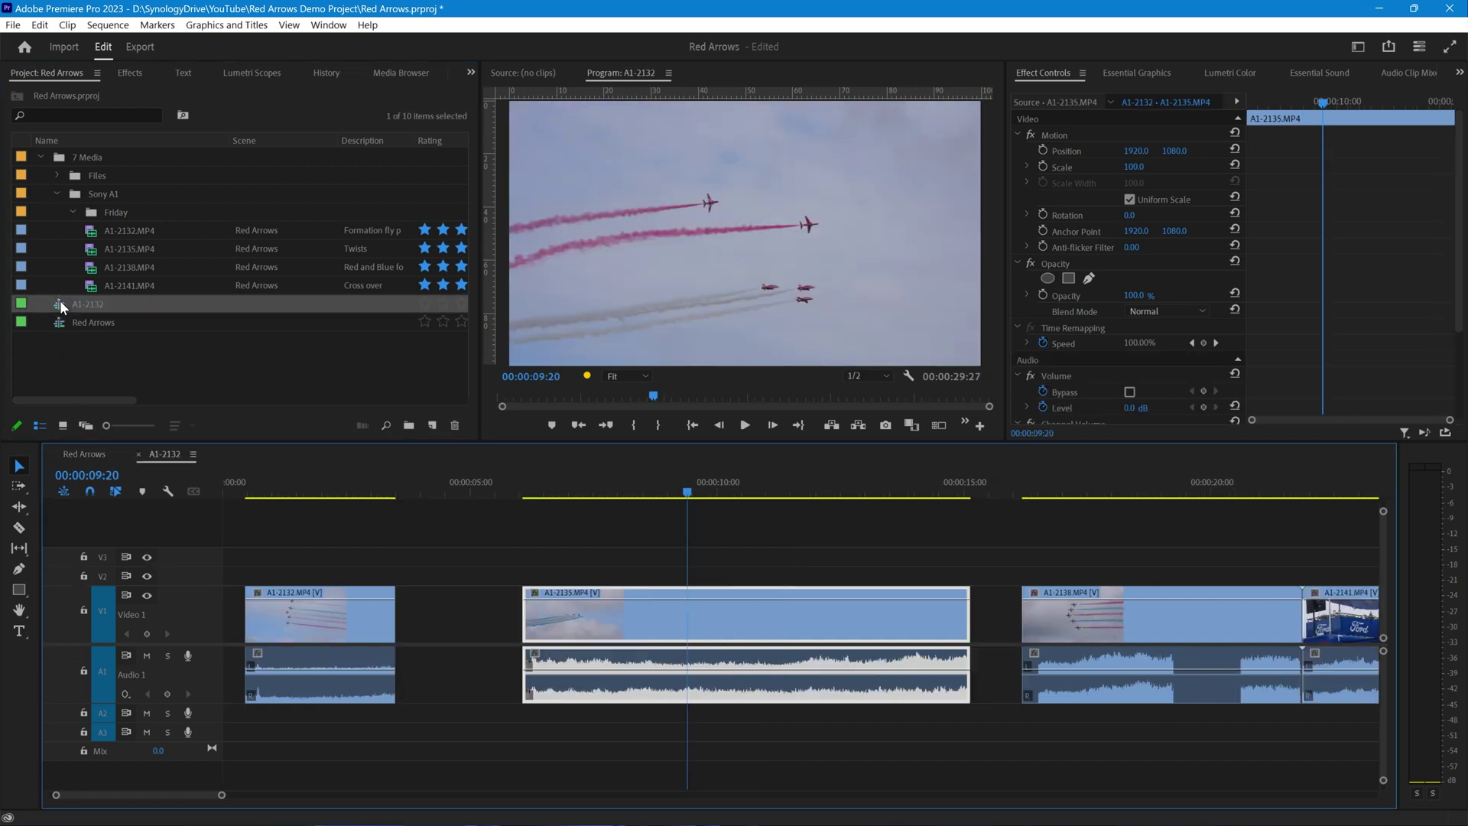
click(98, 456)
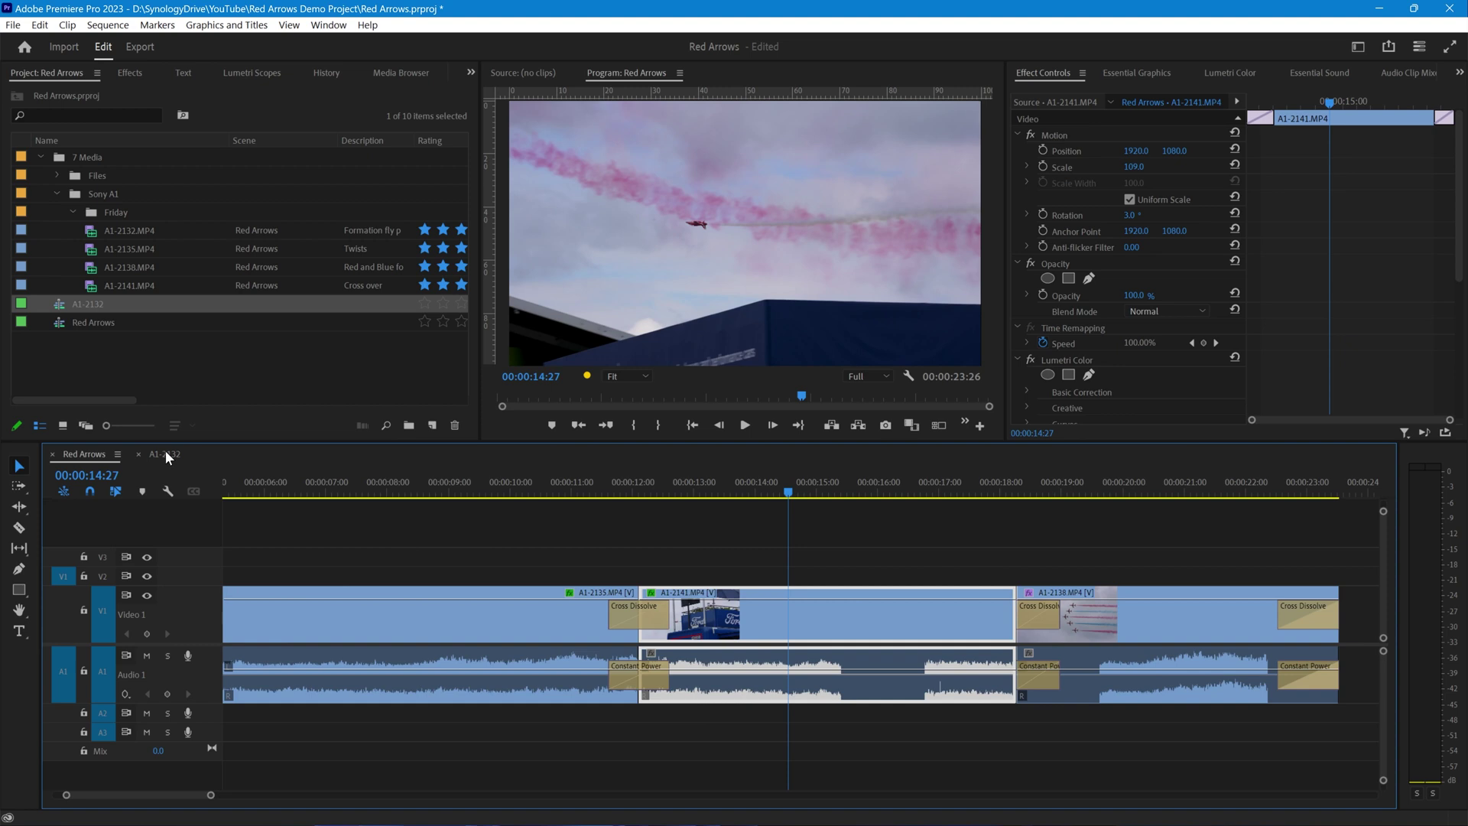
click(164, 454)
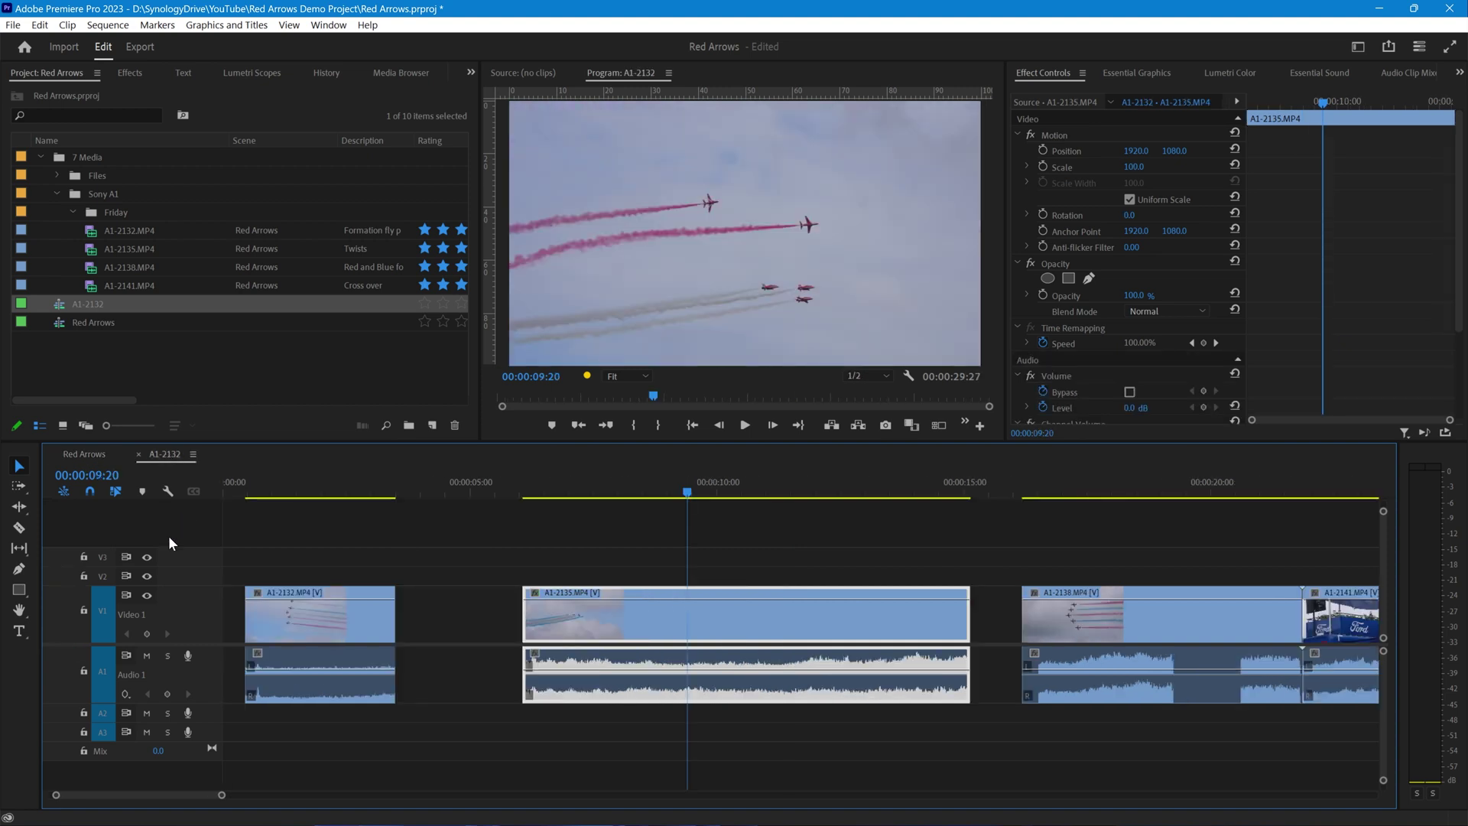
Step: Dock the Red Arrows timeline below the existing timeline panel and close the upper timeline
click(90, 454)
drag(90, 453, 654, 801)
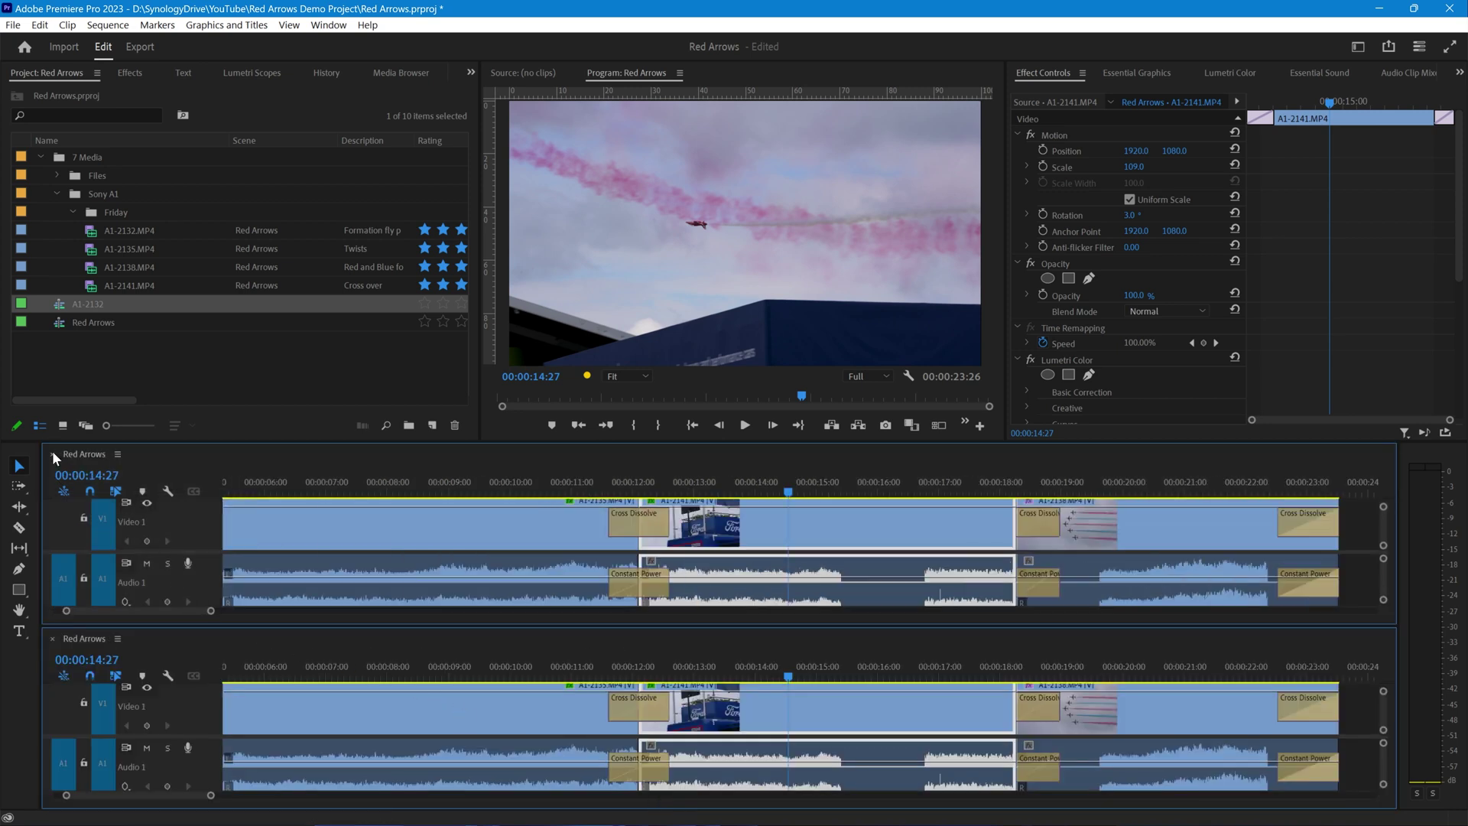
click(53, 454)
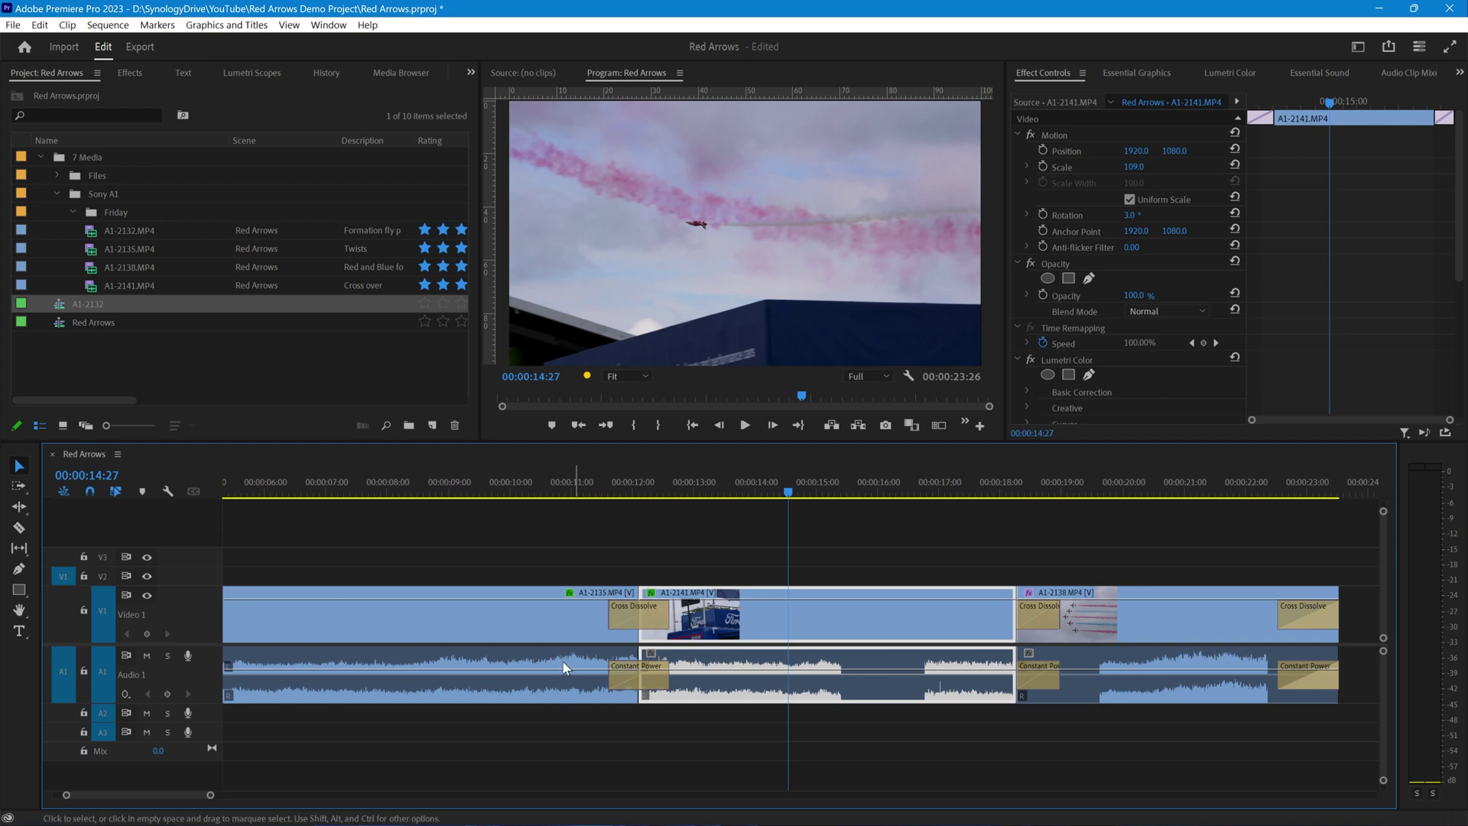